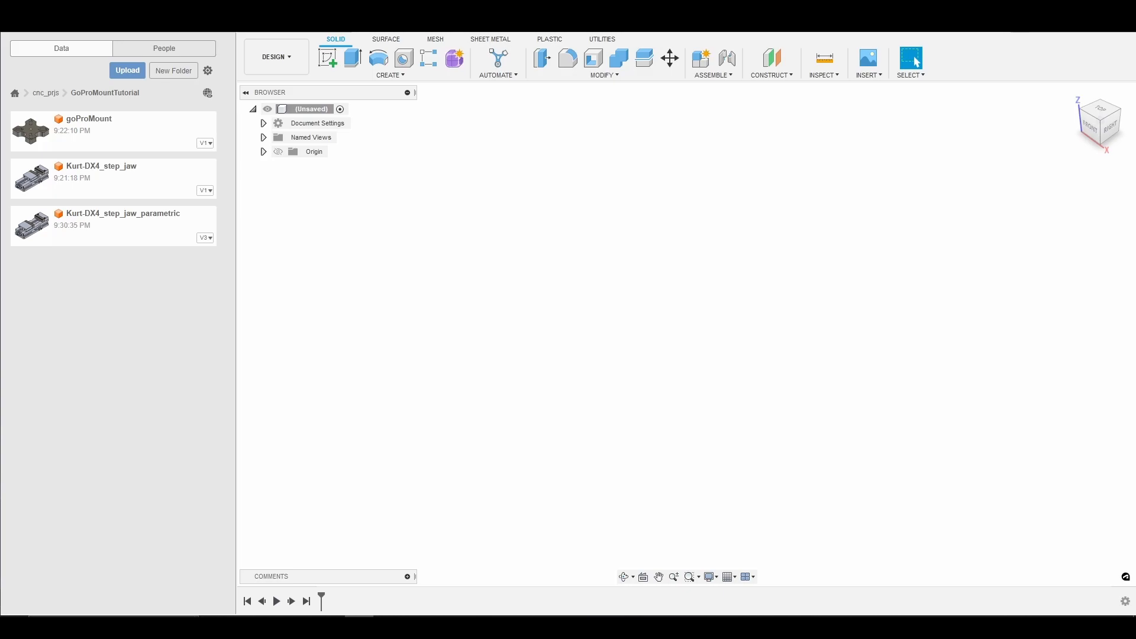
Start a new sketch on the horizontal XY plane, viewed from the top
click(1107, 111)
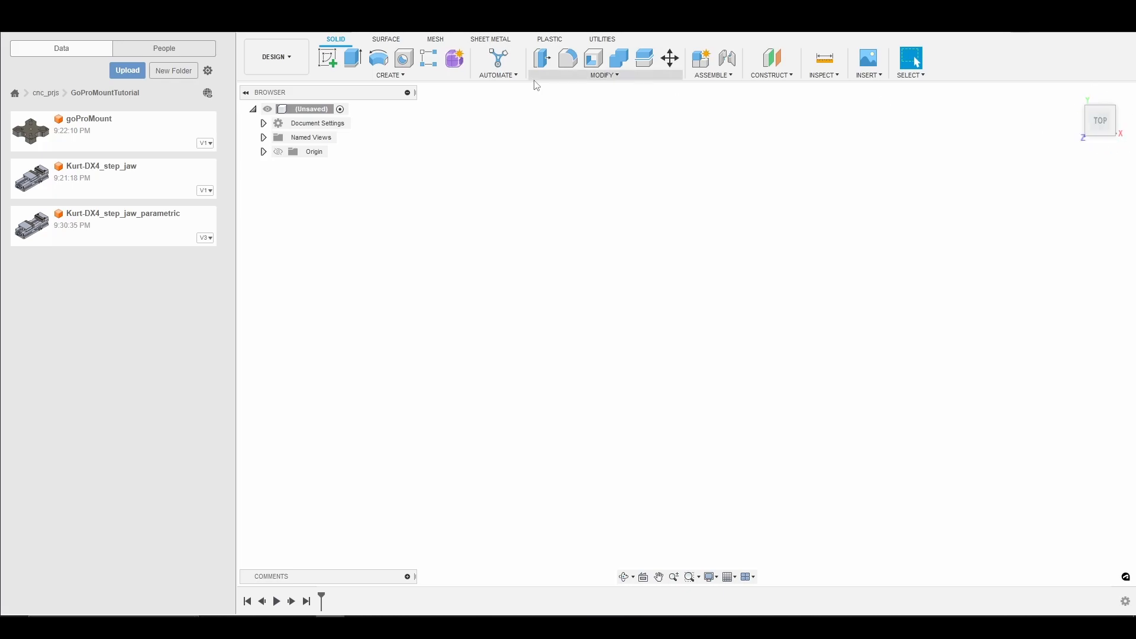
click(336, 67)
click(719, 302)
click(718, 300)
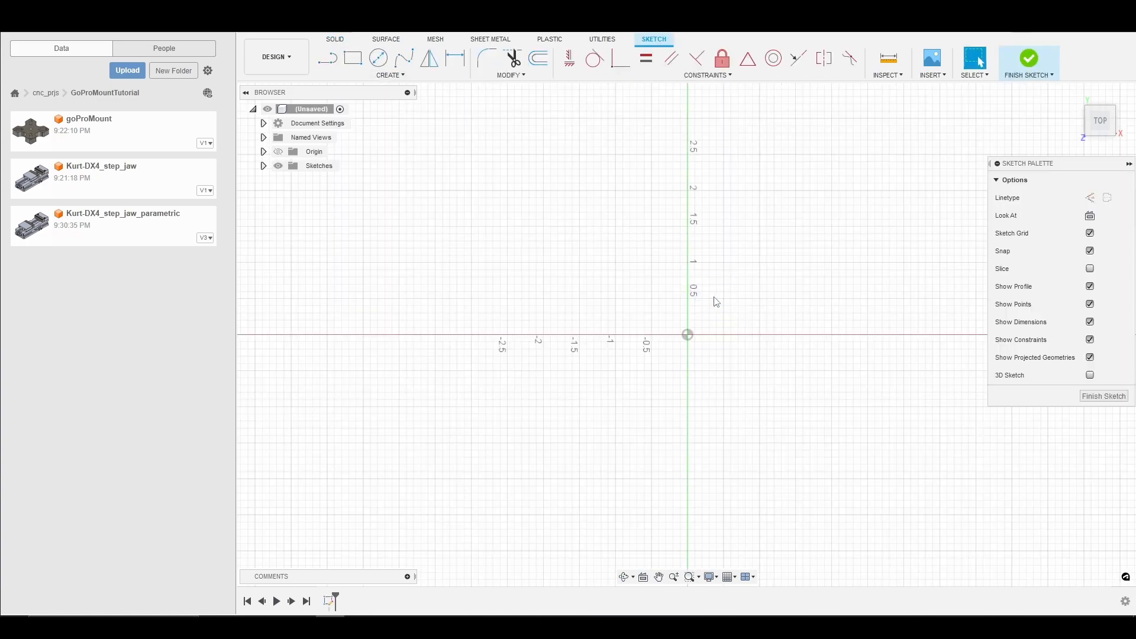
Add a user parameter named length in inches with the expression 2.5
click(513, 75)
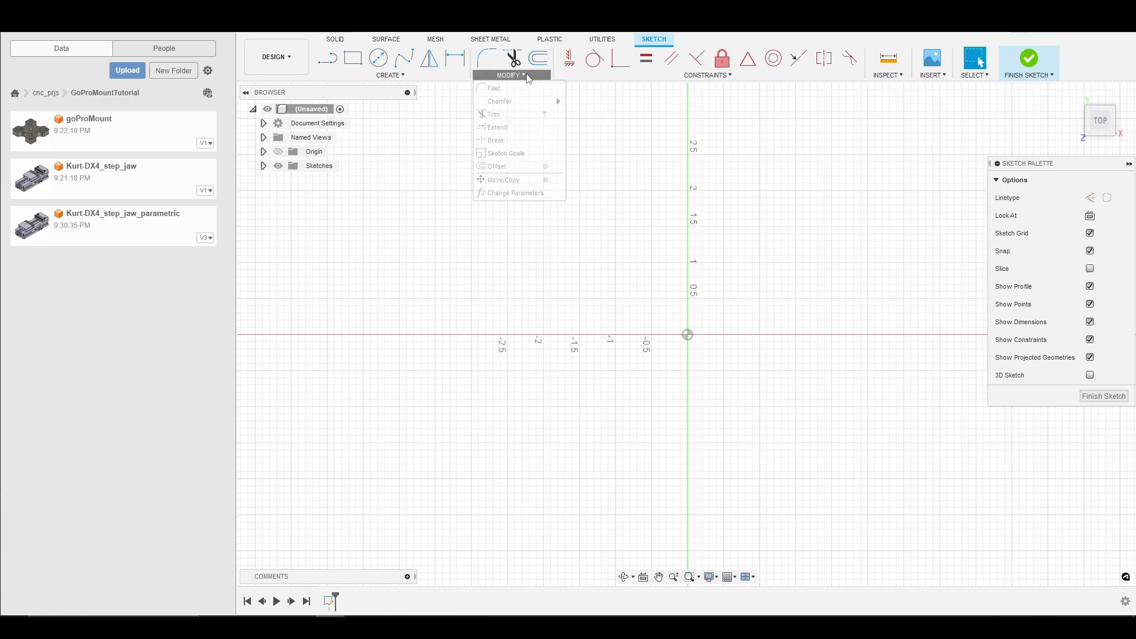
click(543, 193)
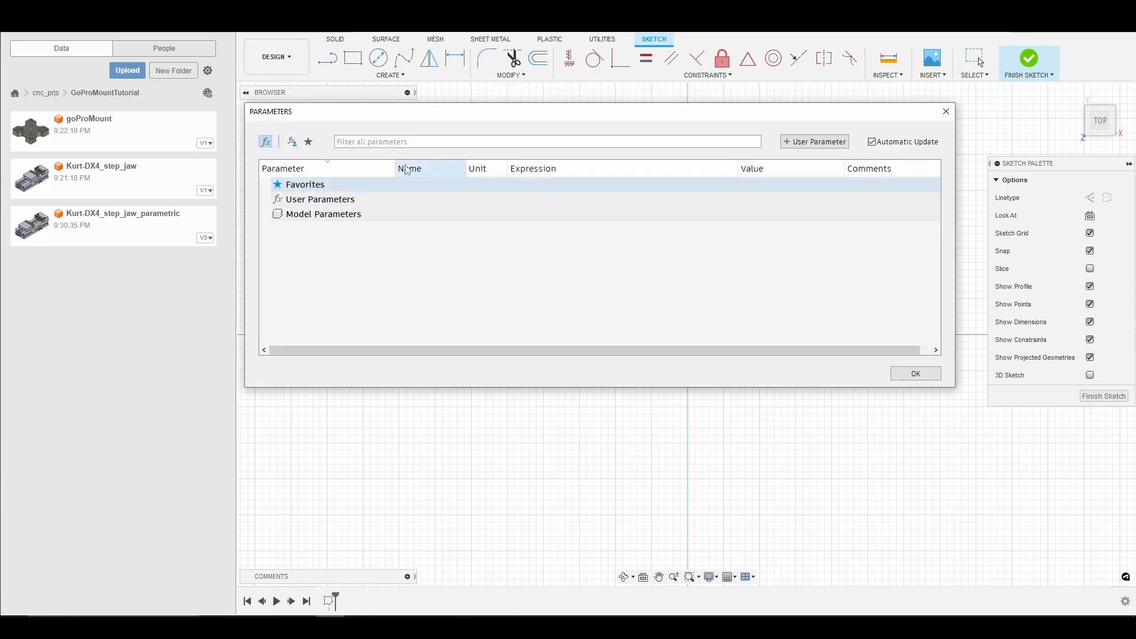
click(839, 143)
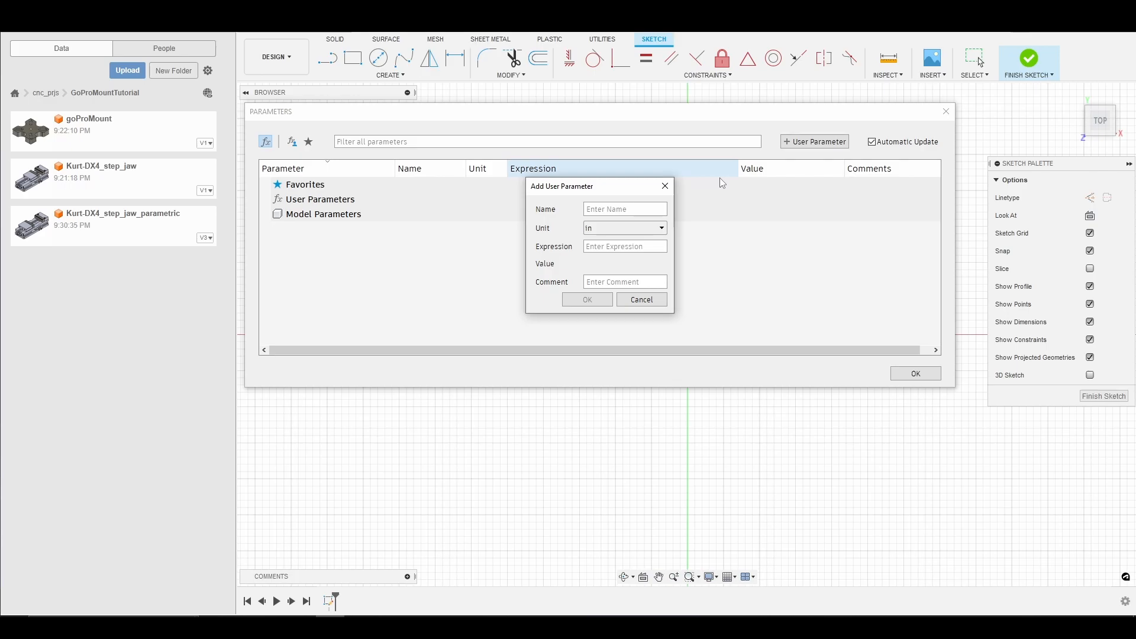
text(lenght)
text(2.5)
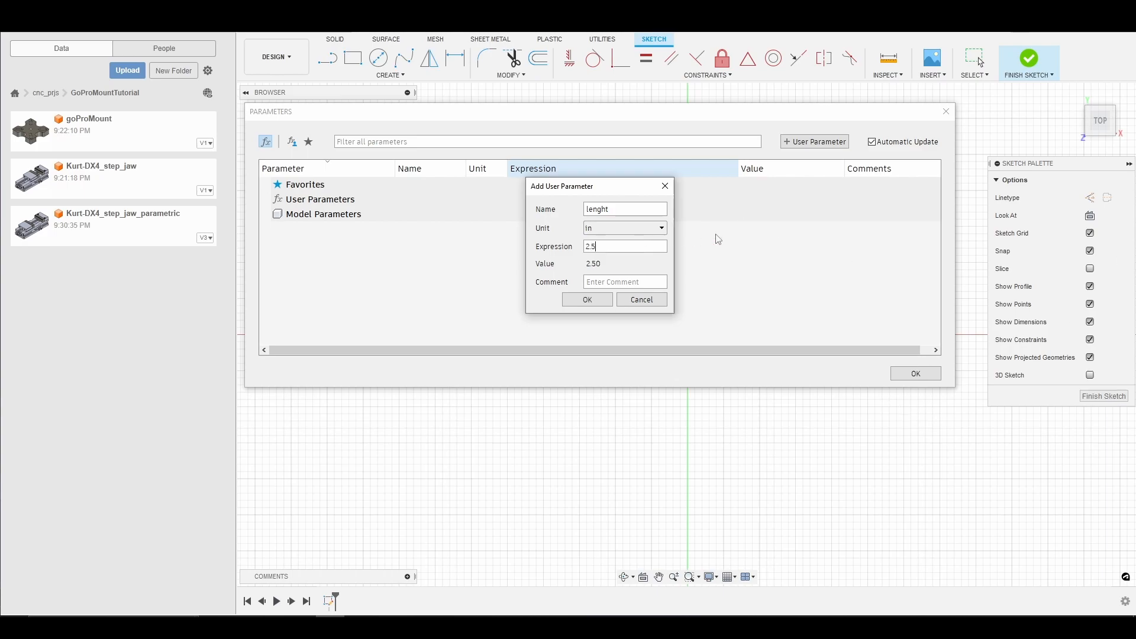
click(614, 212)
text(lengh)
key(BackSpace)
text(th)
click(589, 299)
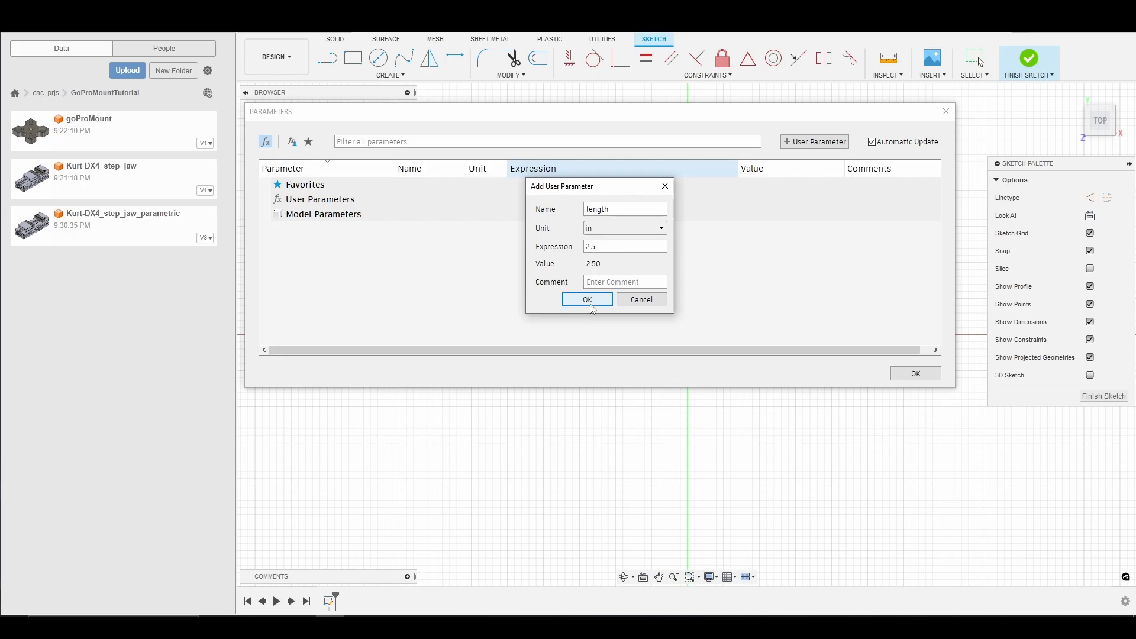
Add a user parameter named width in inches with the expression 2.5
click(814, 141)
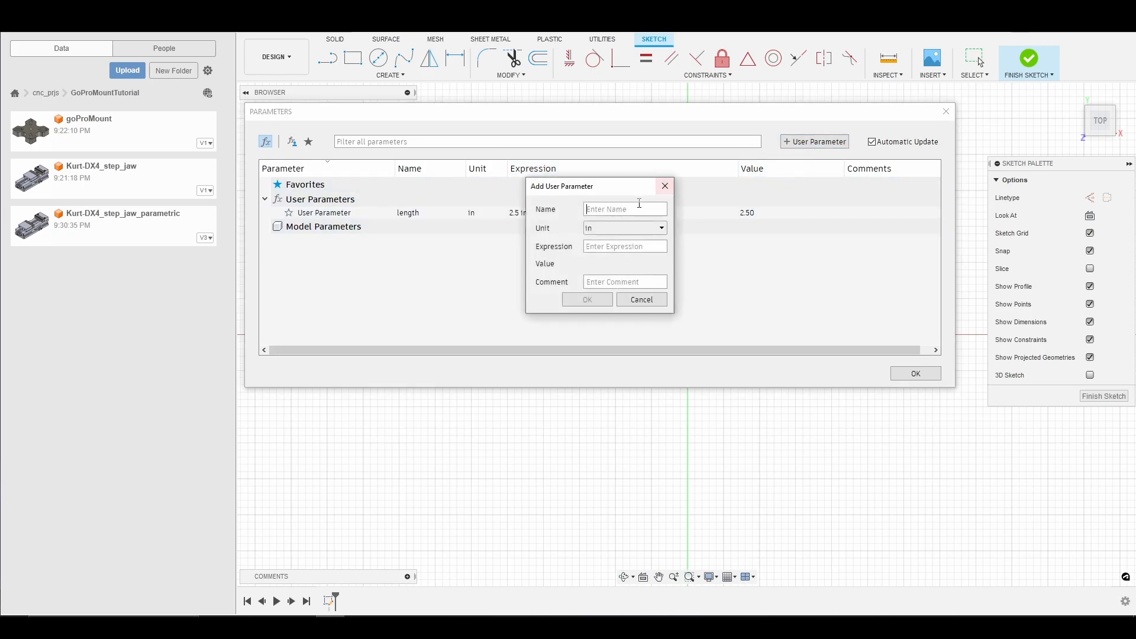
text(width)
click(662, 248)
text(2.5)
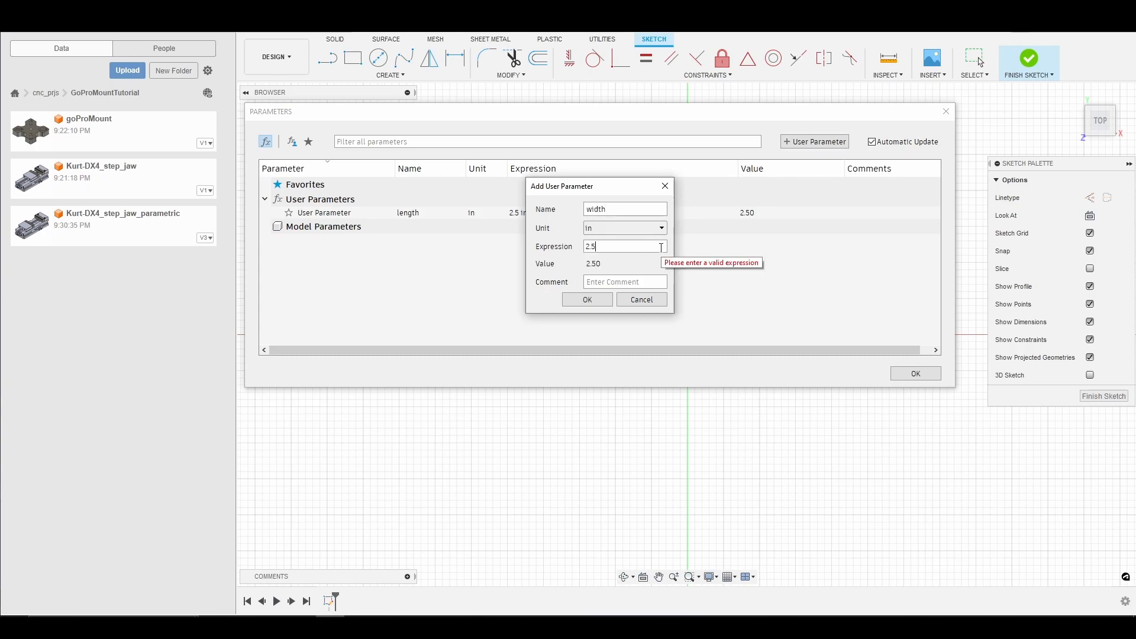
key(Return)
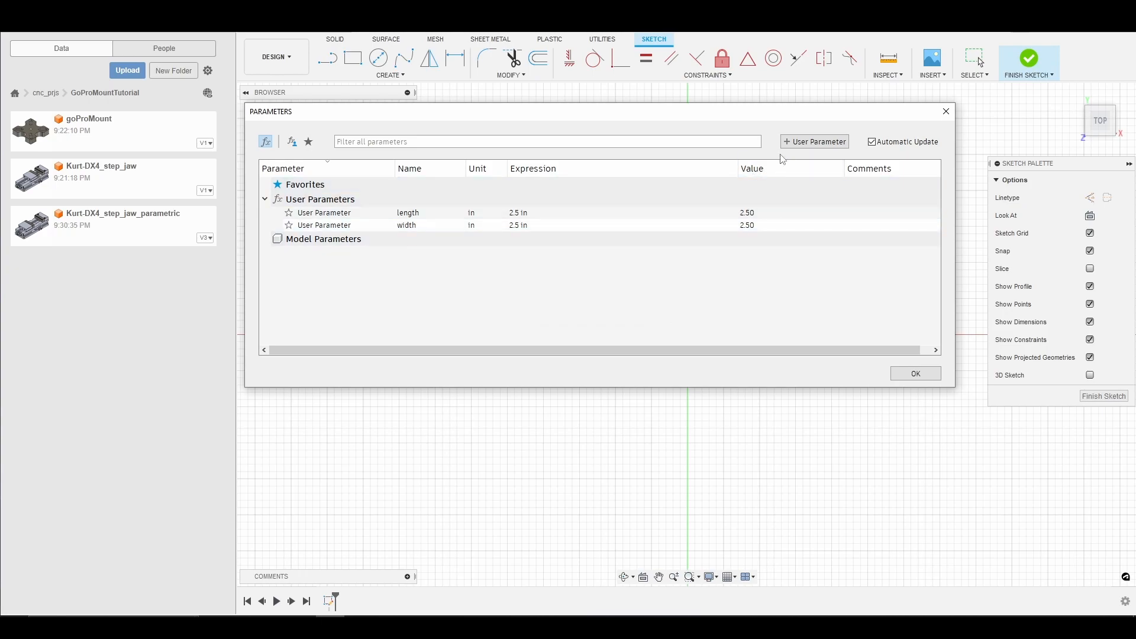
Add a user parameter named height in inches with the expression .75 and finish editing the parameters
click(814, 142)
text(height)
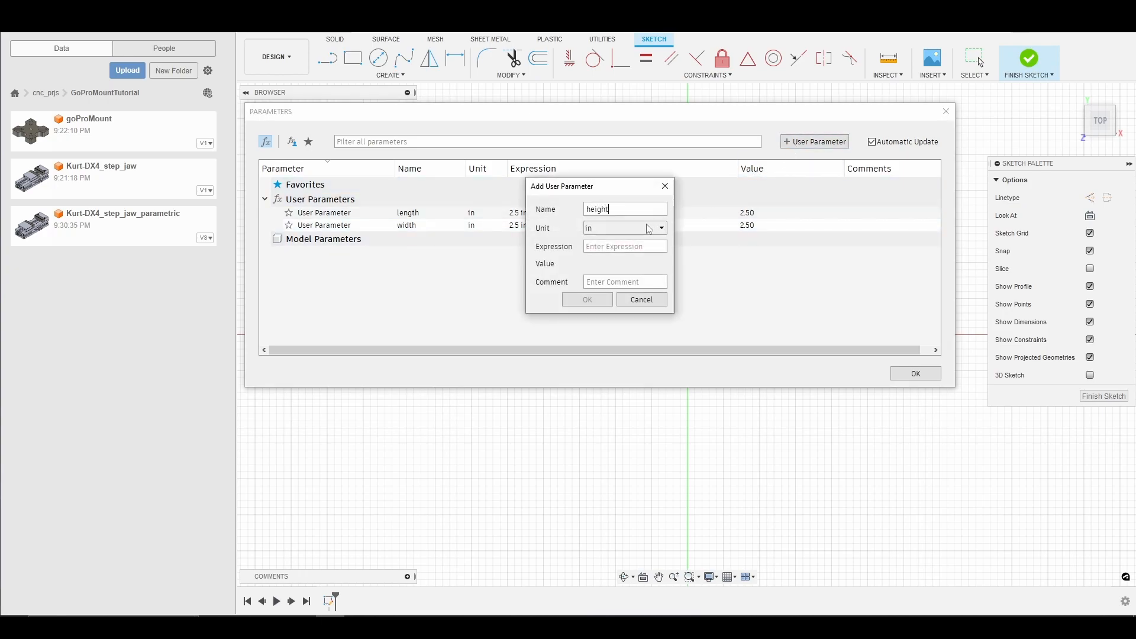
click(624, 247)
text(.75)
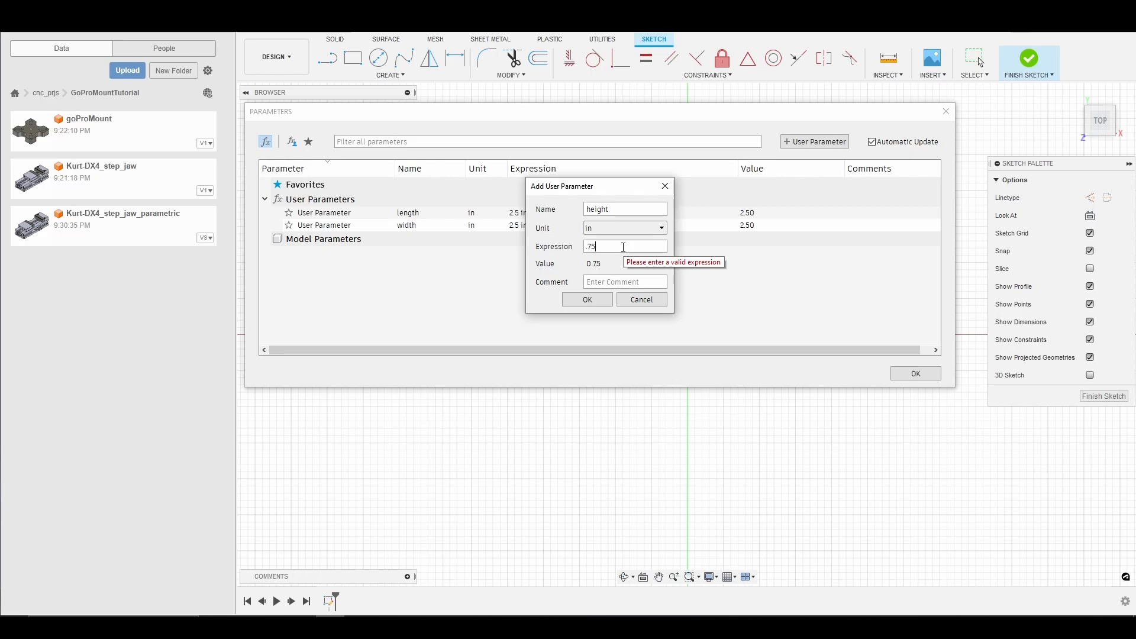
key(Return)
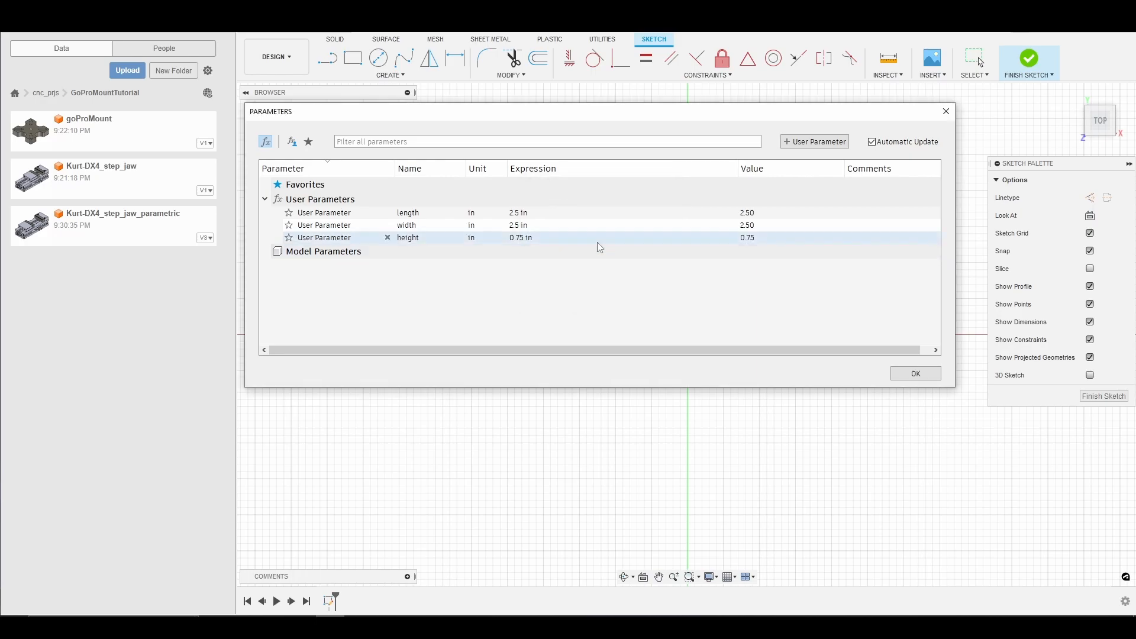
click(916, 374)
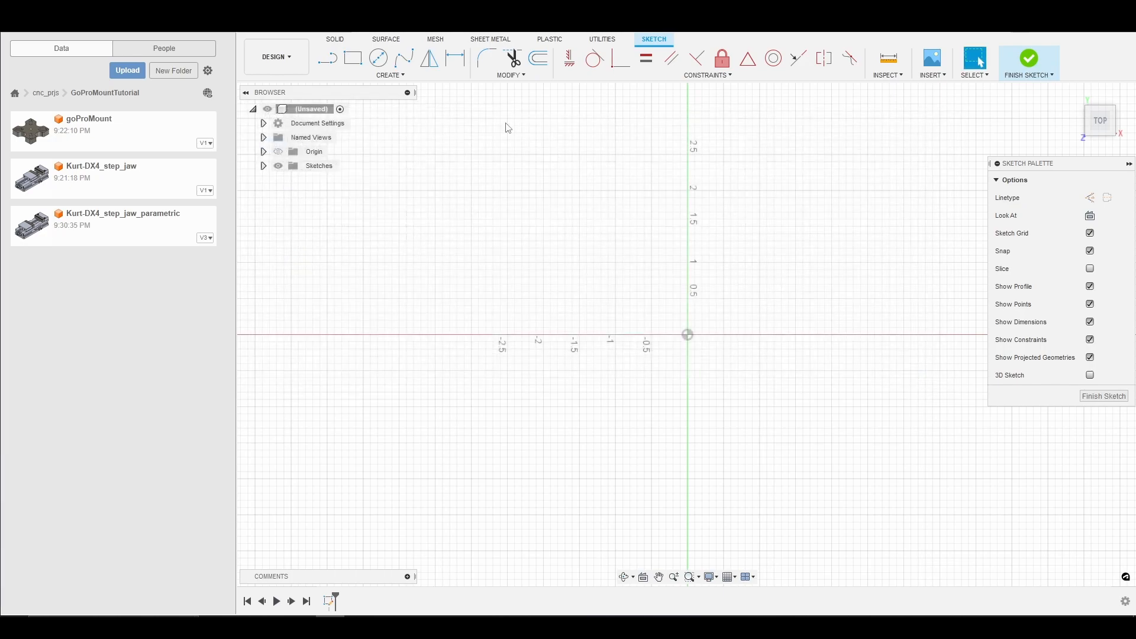
Sketch a center rectangle at the origin, its vertical size driven by the width parameter and its horizontal size by the length parameter
click(414, 76)
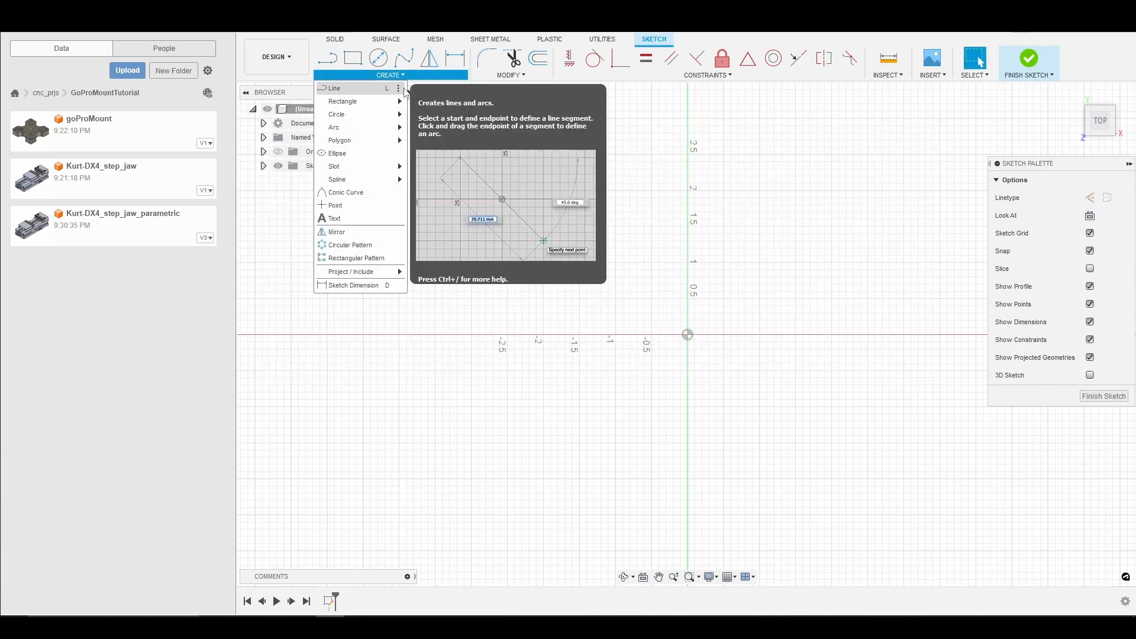
mouse_move(397, 101)
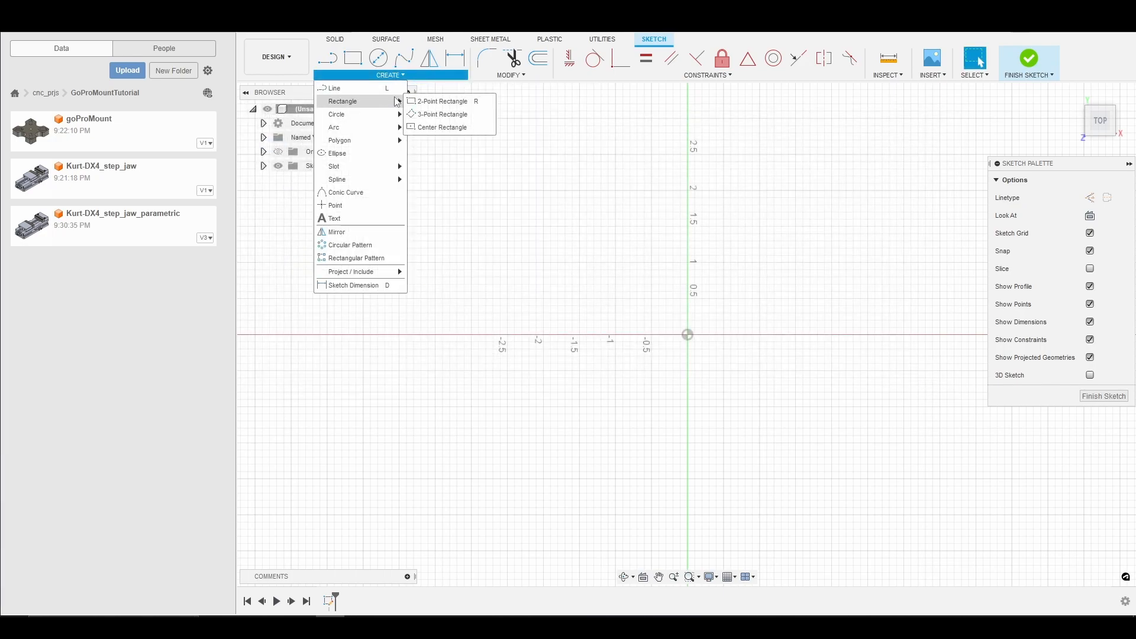
click(465, 136)
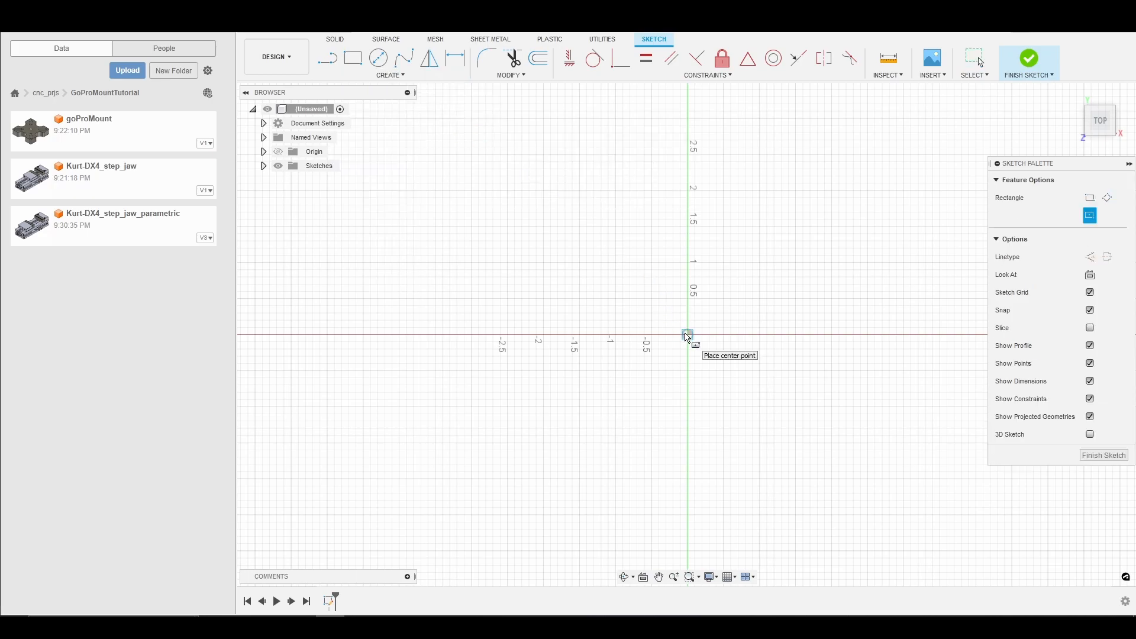
click(688, 335)
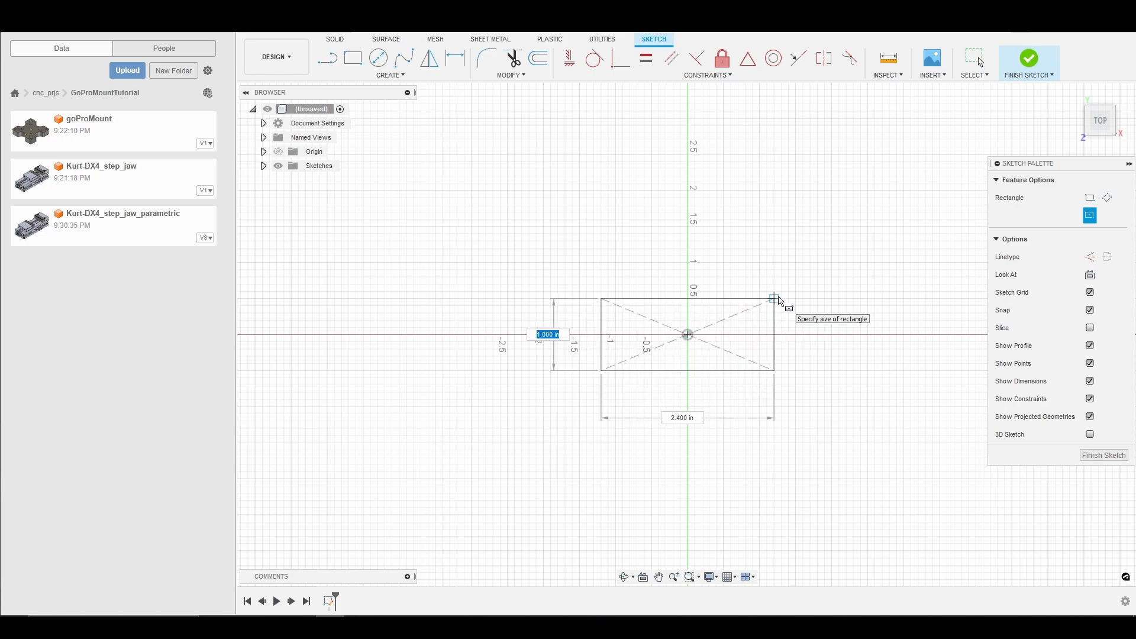
text(w)
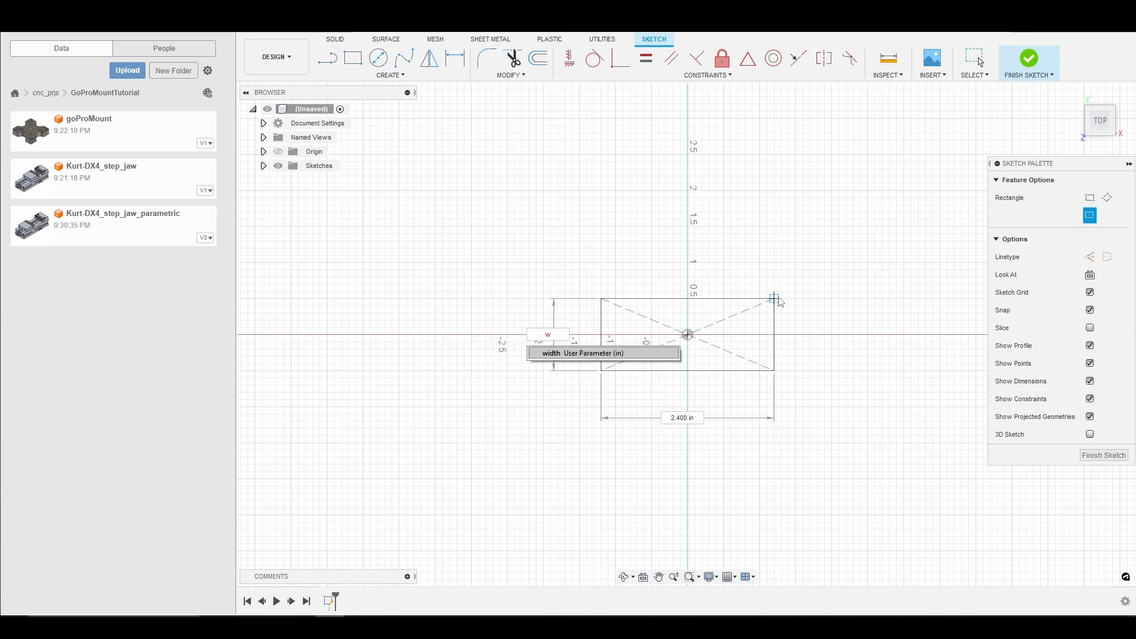
text(idth)
key(Tab)
text(l)
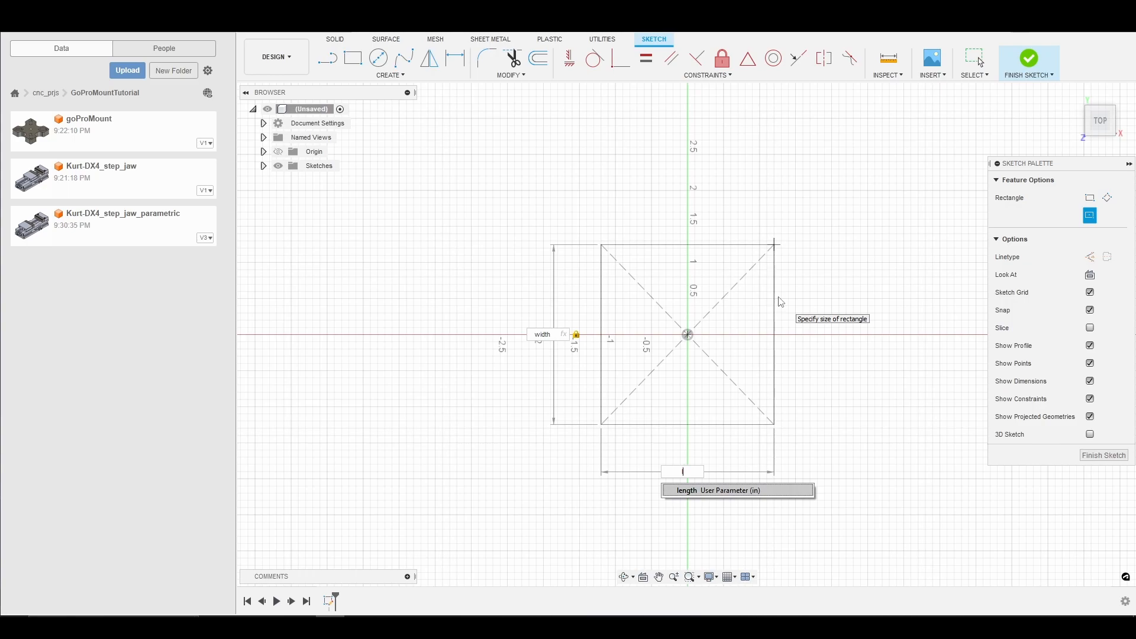
text(ength)
key(Return)
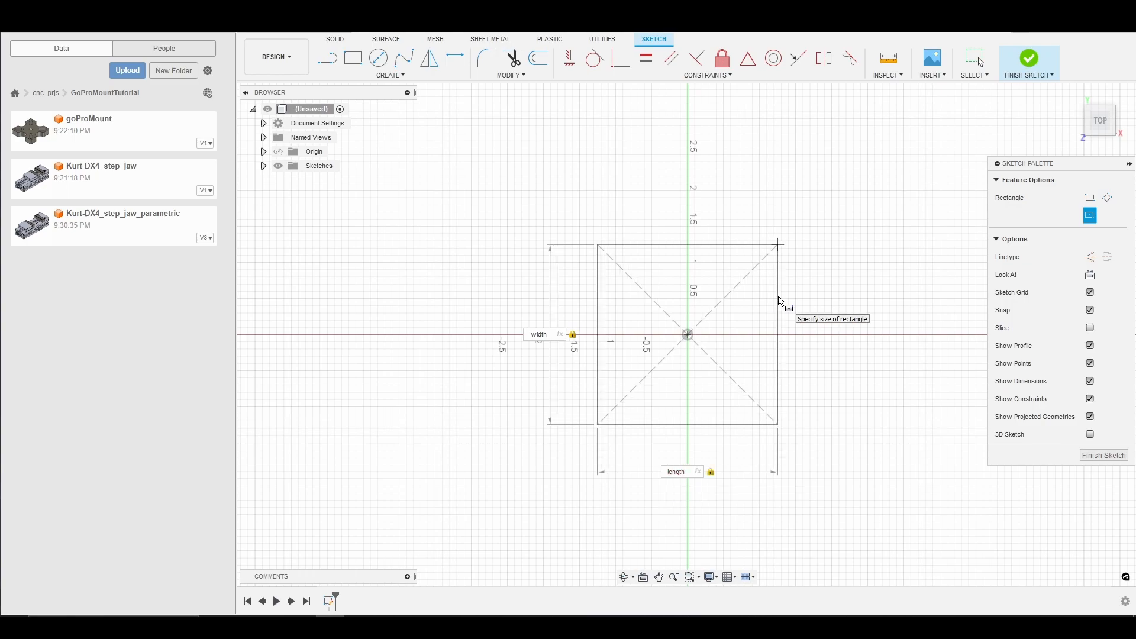
key(Return)
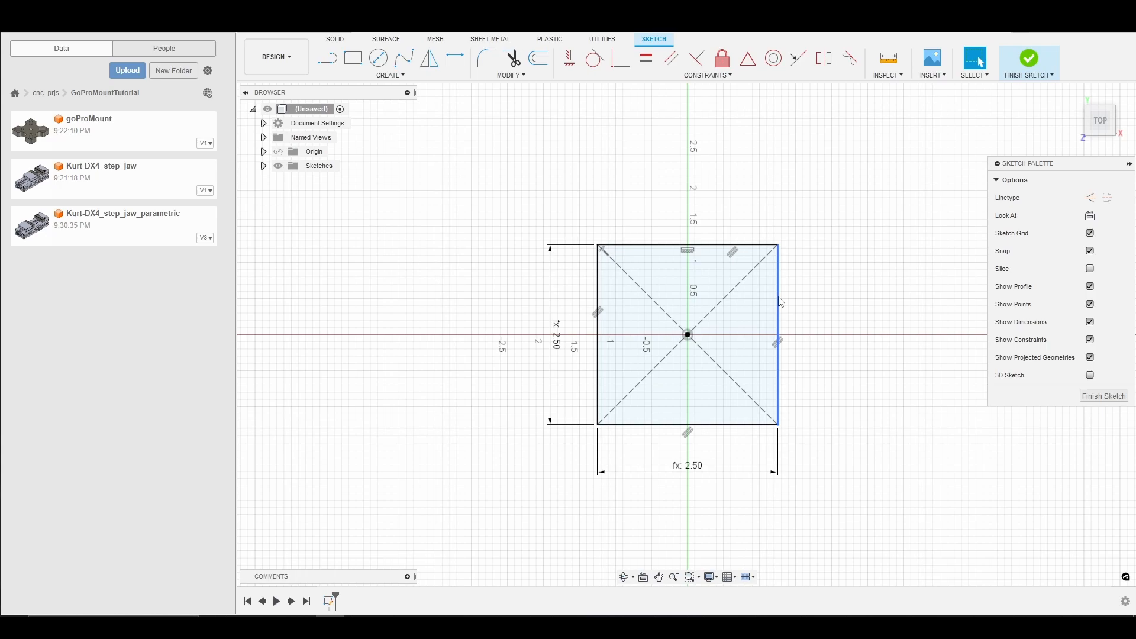
Extrude the rectangle profile as a new body, using the height parameter as the distance
click(608, 314)
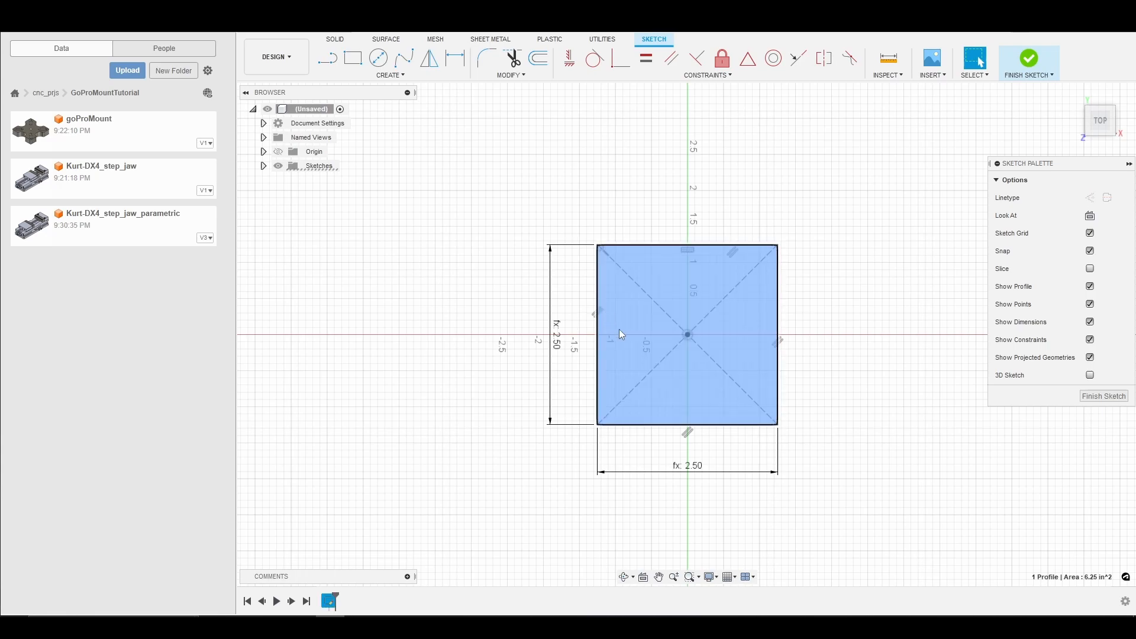
key(e)
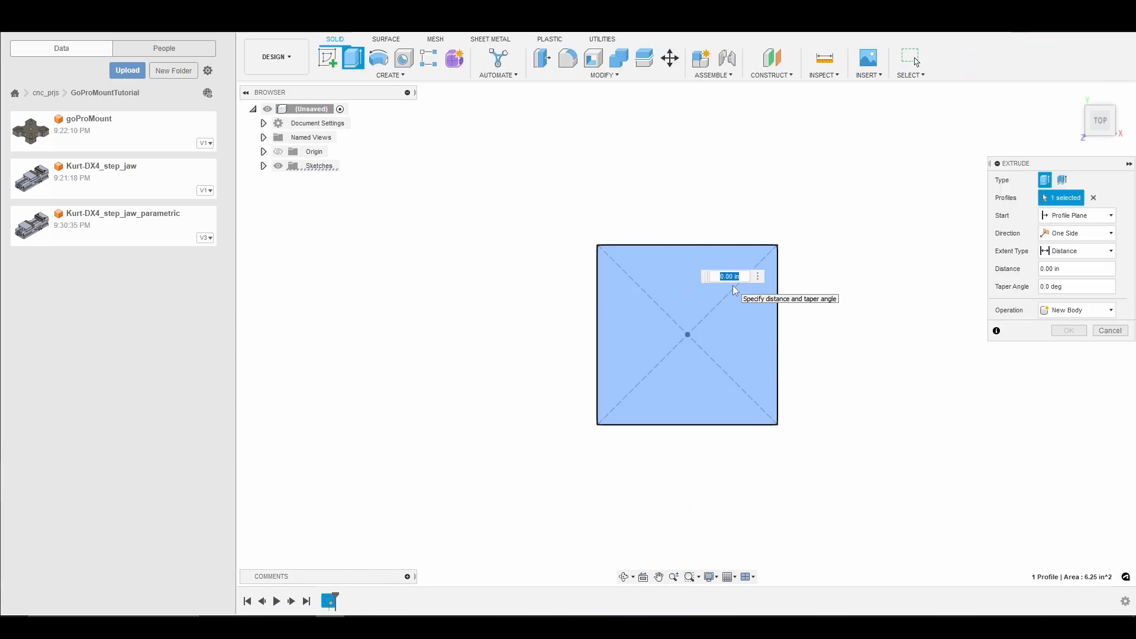
text(h)
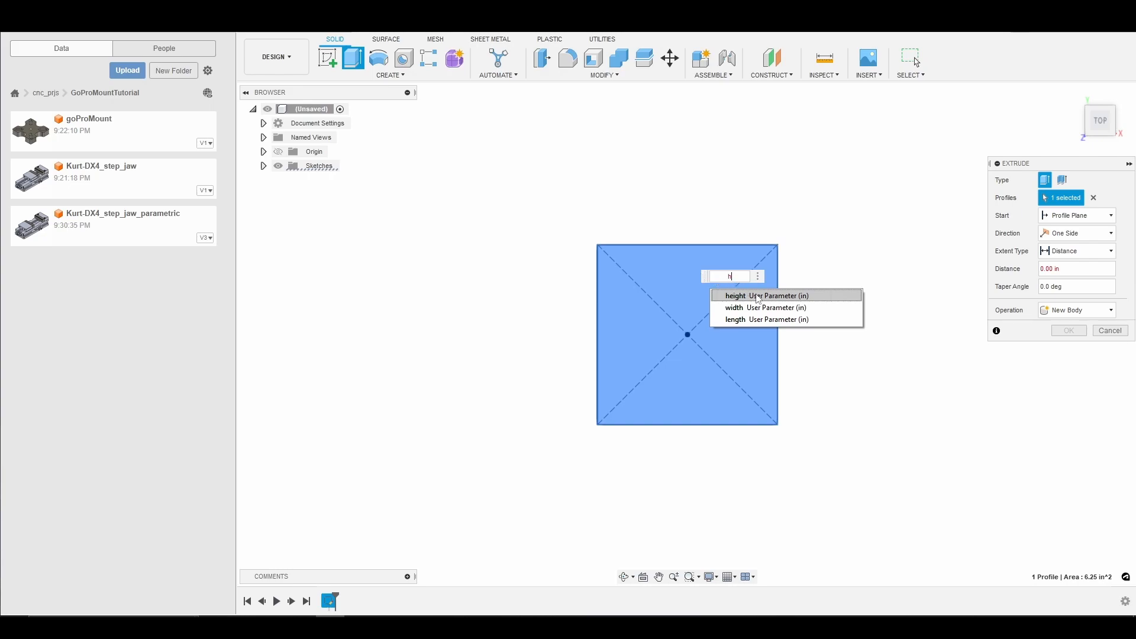
click(757, 295)
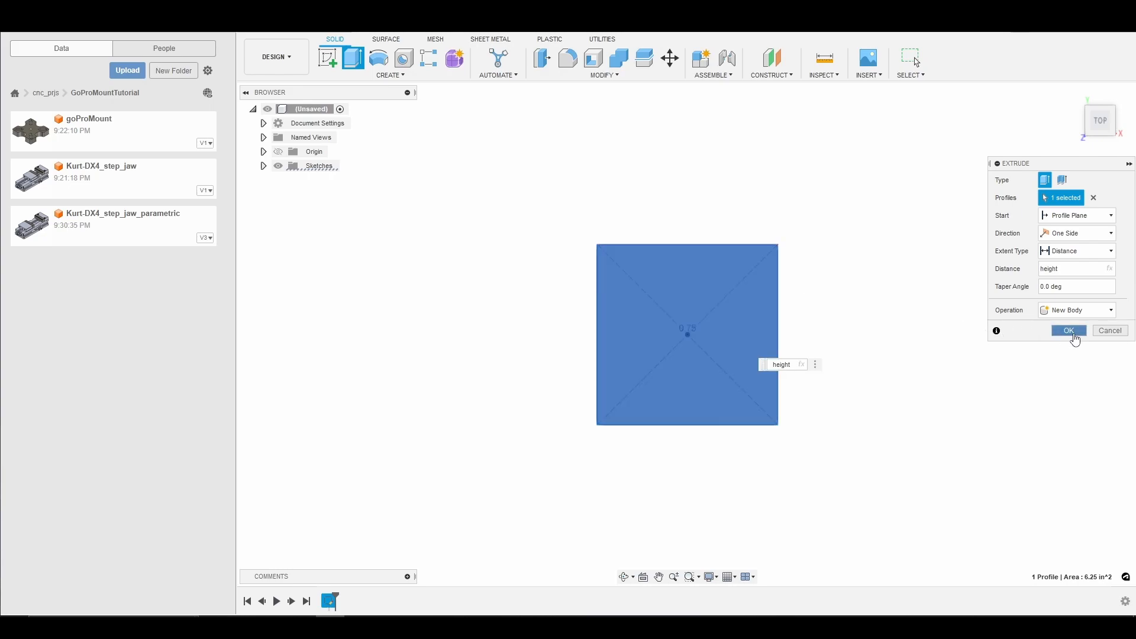
click(1075, 332)
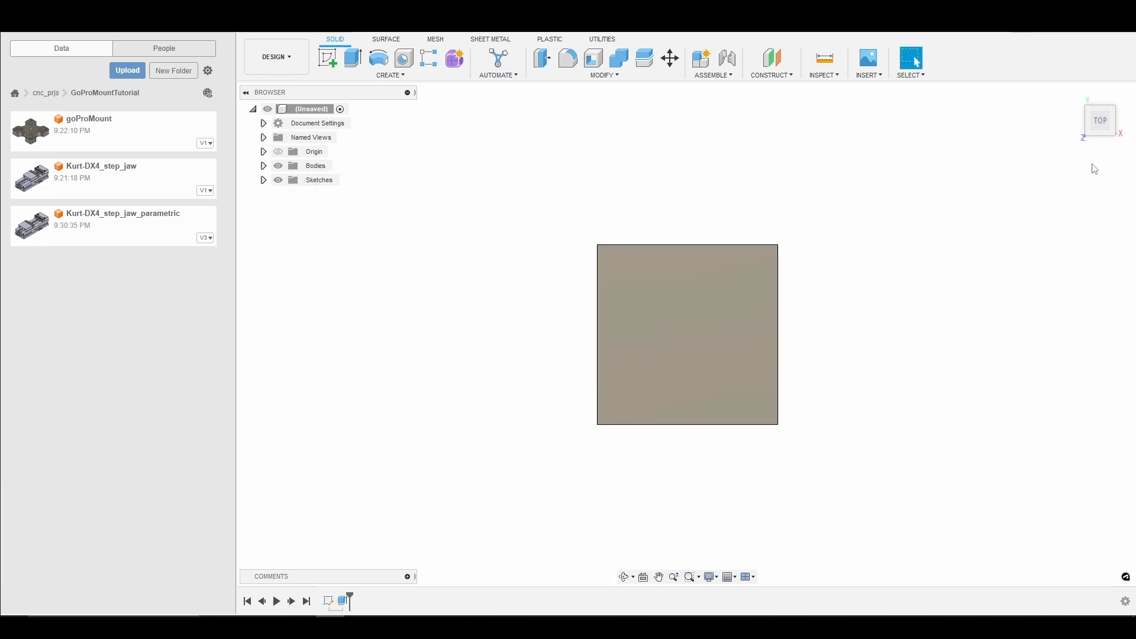
Apply the Paint - Enamel Glossy (Yellow) appearance to the extruded block's body
click(1074, 93)
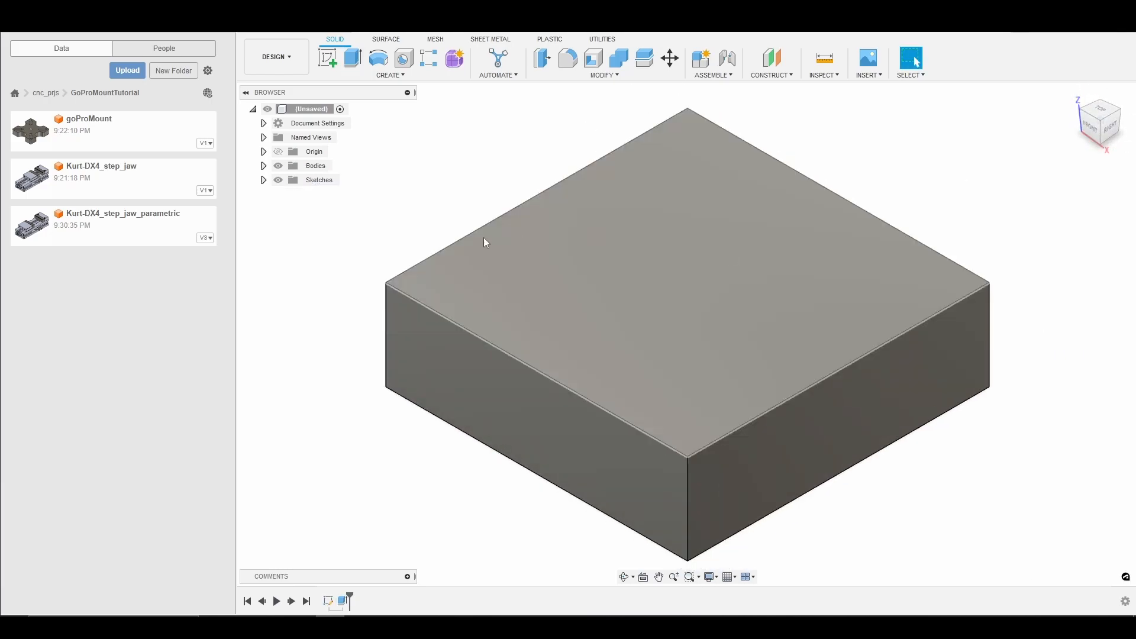
click(264, 166)
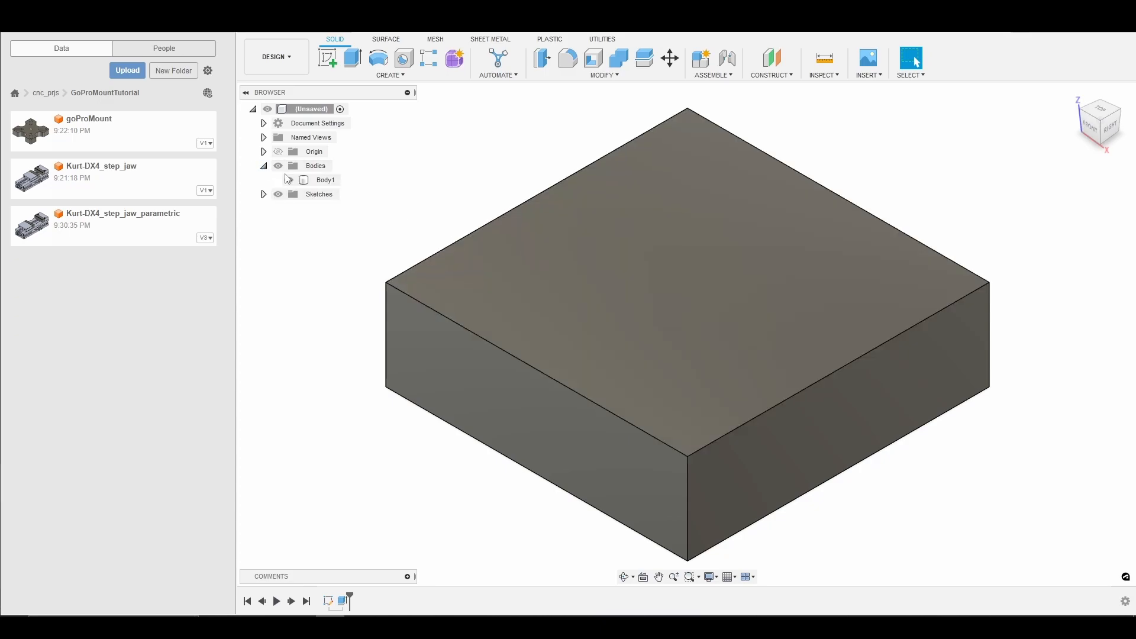
click(327, 181)
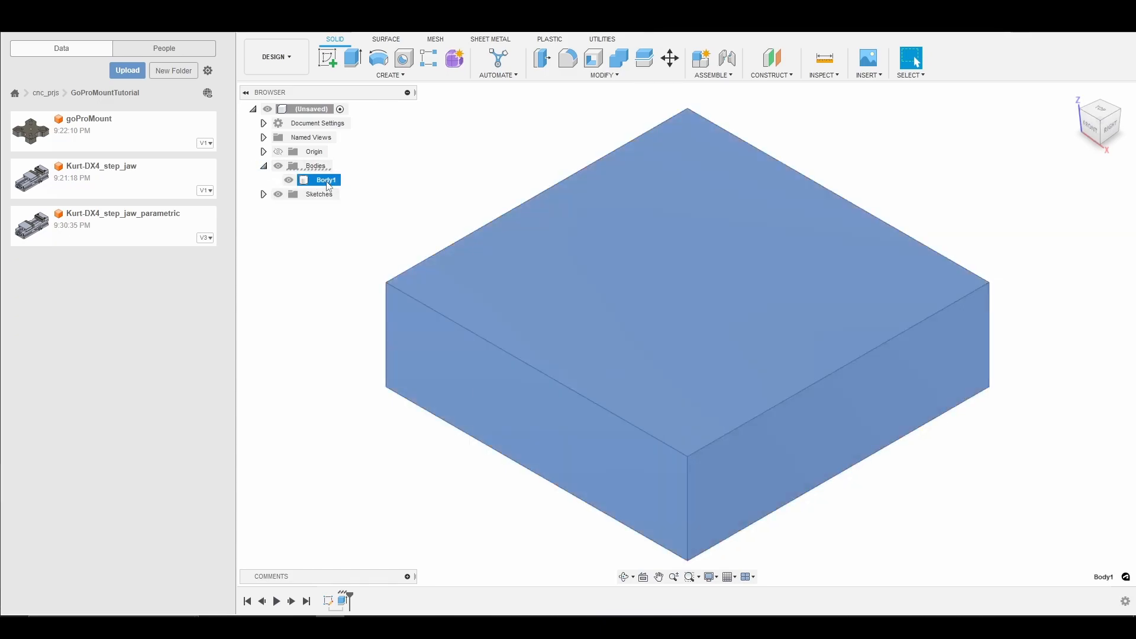
right_click(327, 180)
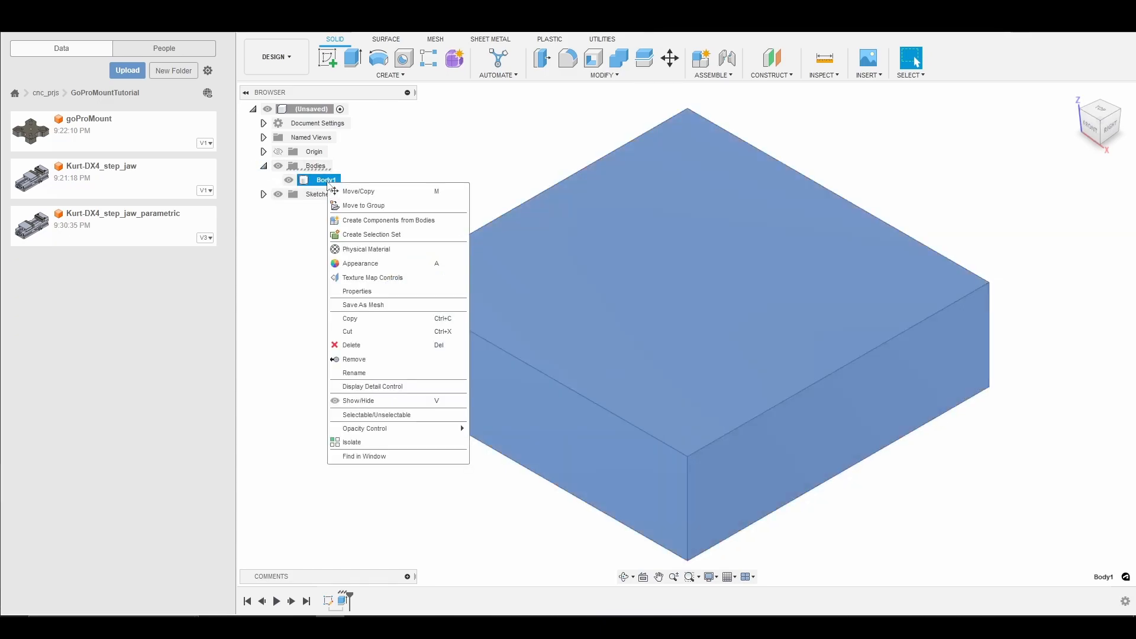
click(378, 257)
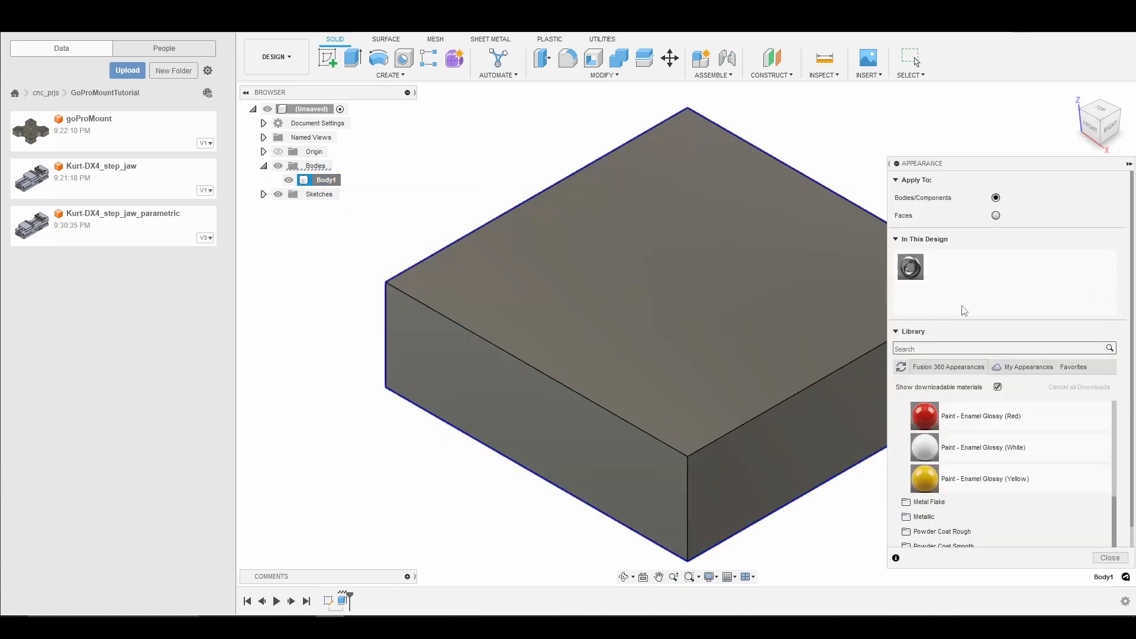
scroll(1006, 484, up, 4)
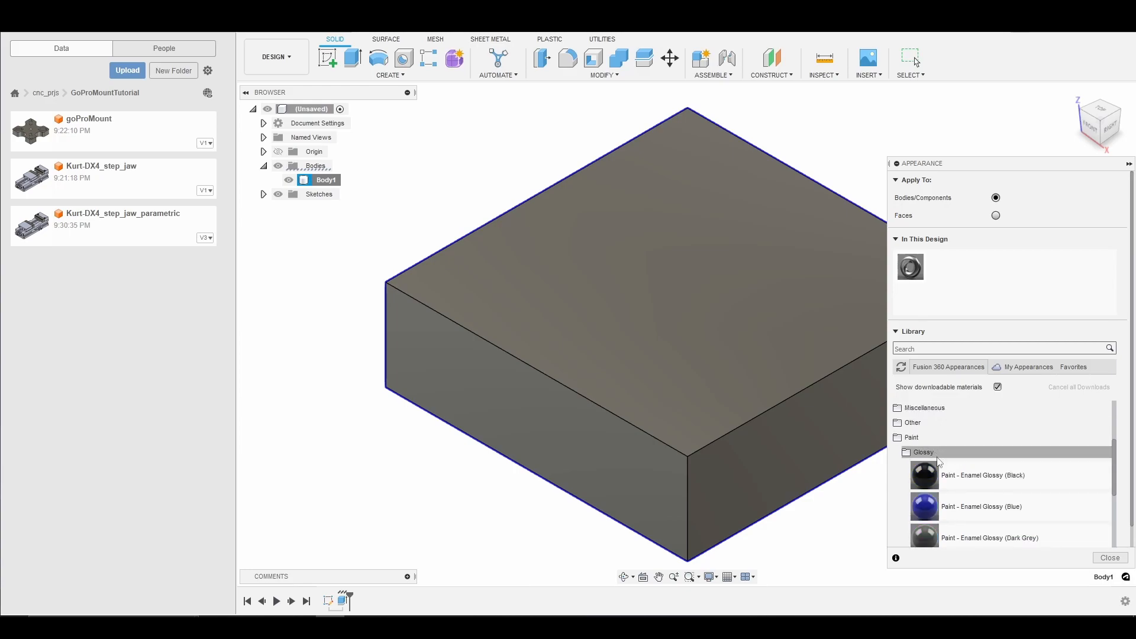
scroll(938, 461, down, 2)
scroll(937, 461, down, 3)
scroll(953, 497, up, 2)
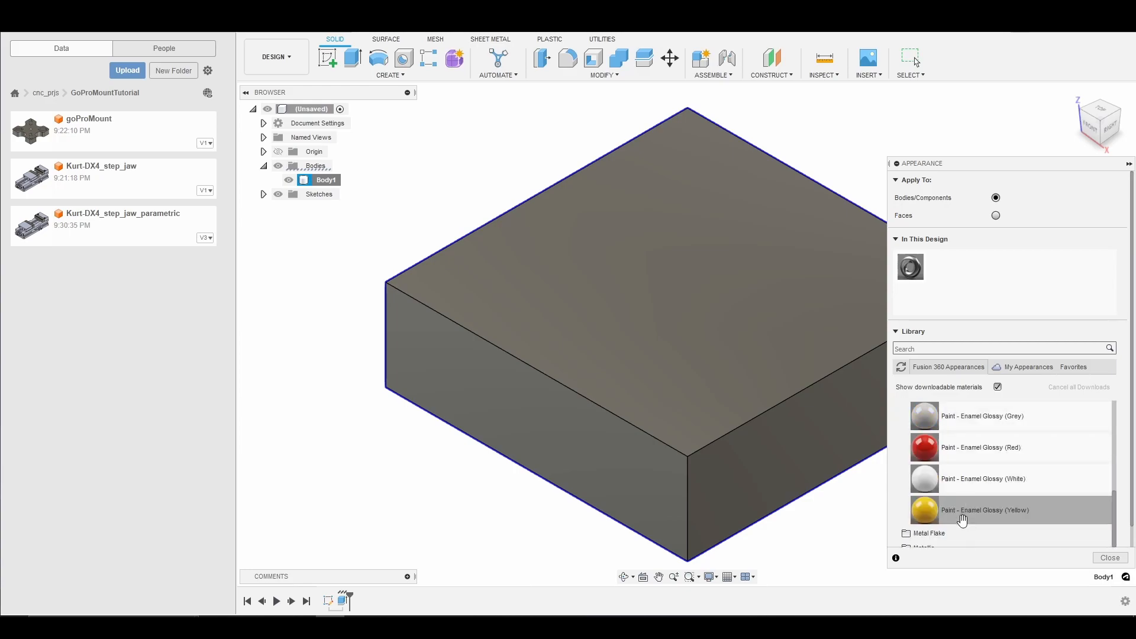
mouse_move(969, 514)
mouse_down()
mouse_move(787, 397)
mouse_move(747, 357)
mouse_up()
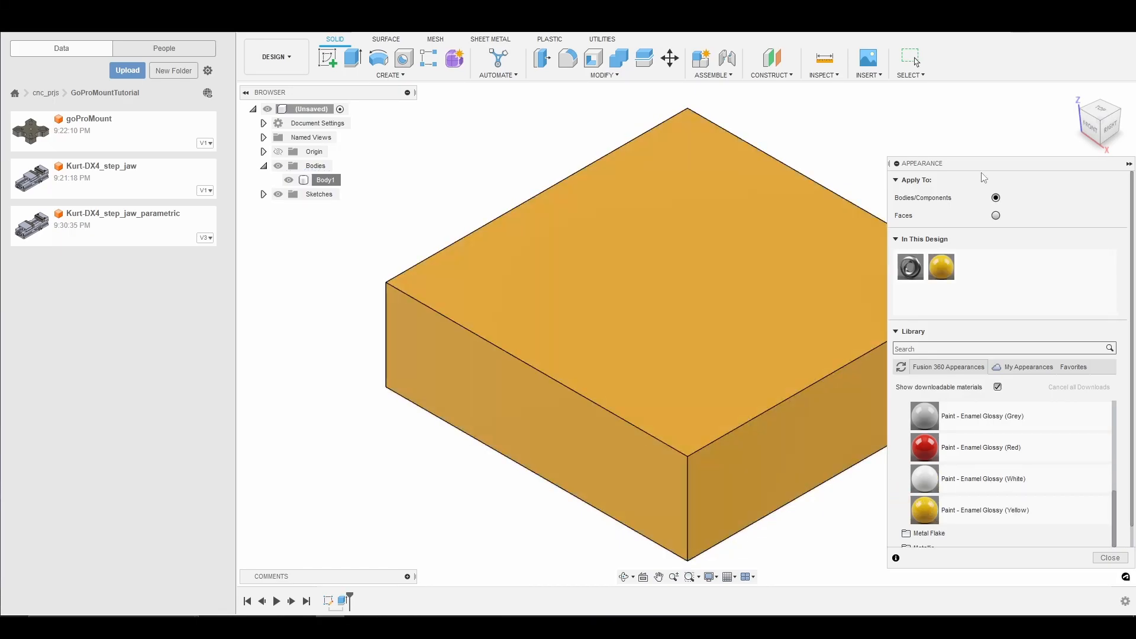
Finish the appearance assignment and set the stock body's opacity to 80%
click(1110, 558)
right_click(322, 183)
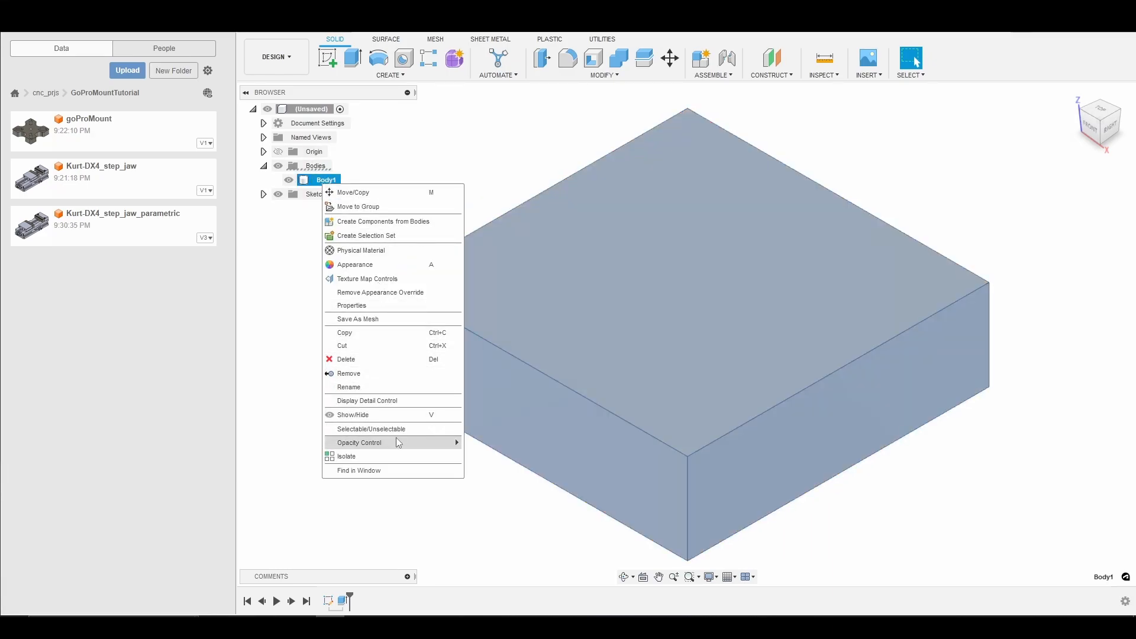
mouse_move(416, 444)
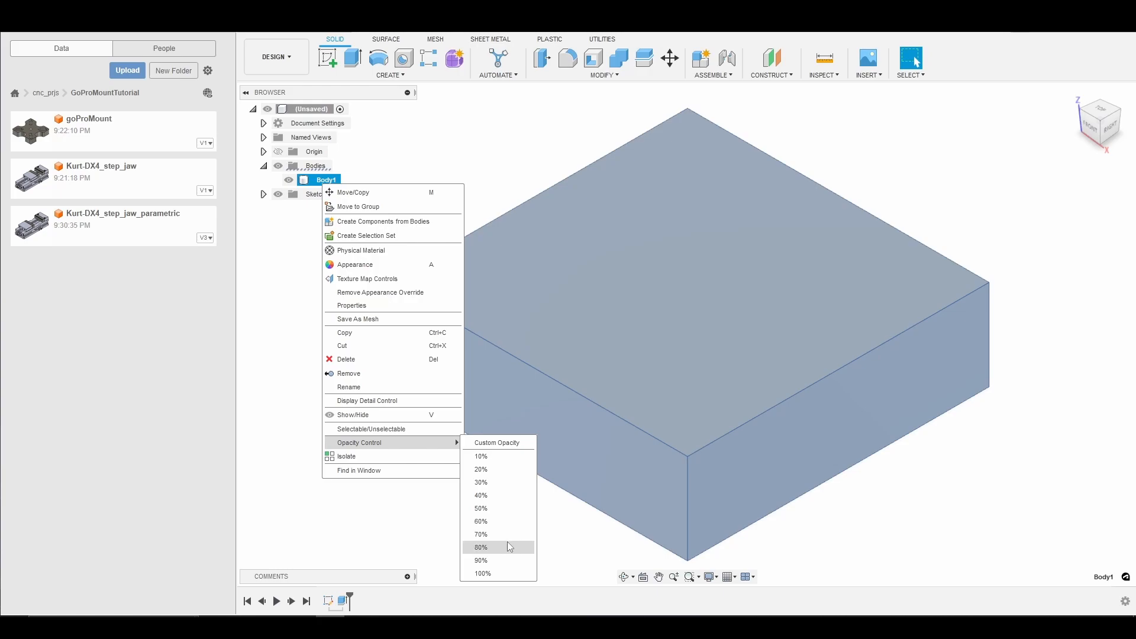
click(506, 541)
click(416, 429)
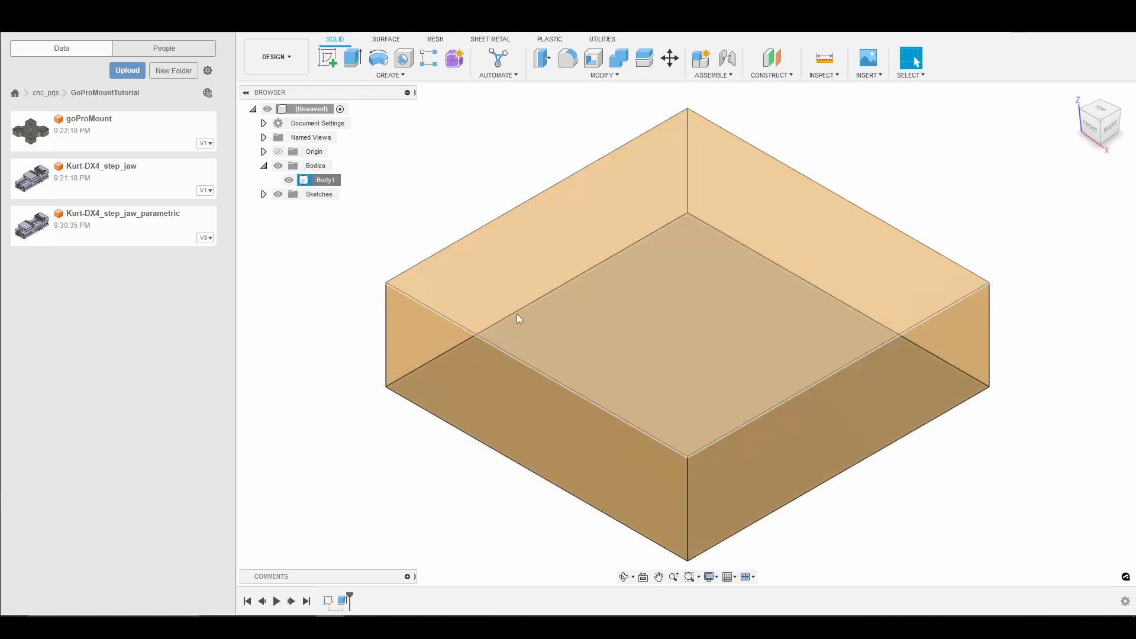
Save the design as parametric_stock in the GoProMountTutorial folder
key(ctrl+s)
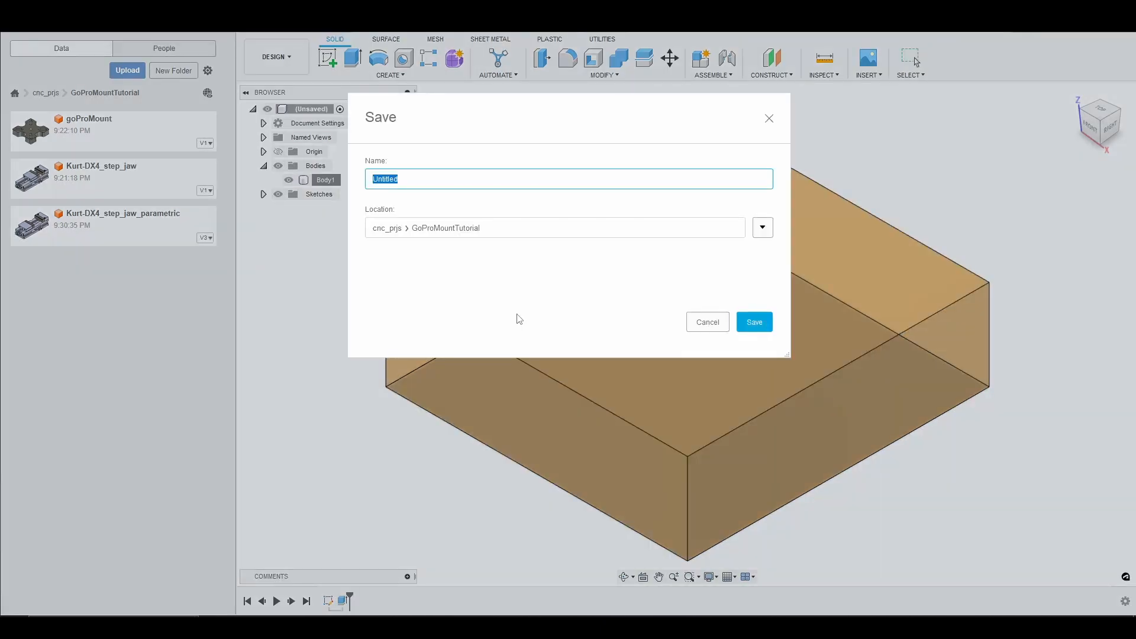
key(BackSpace)
text(parametric_stock)
key(Return)
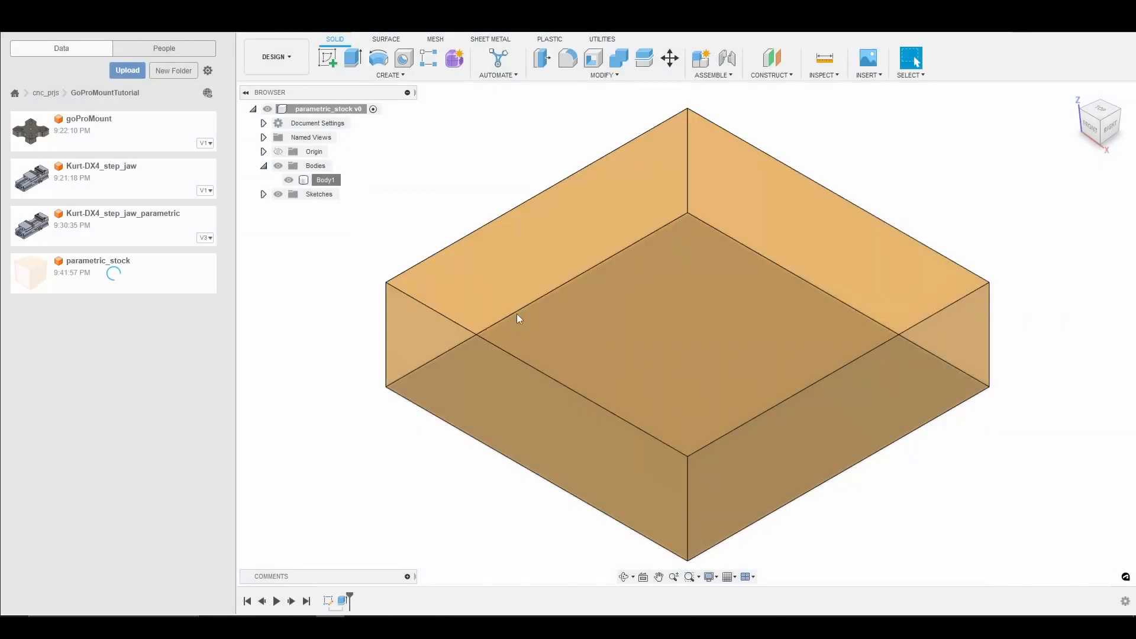
Review the length, width and height user parameters of the stock design
click(517, 313)
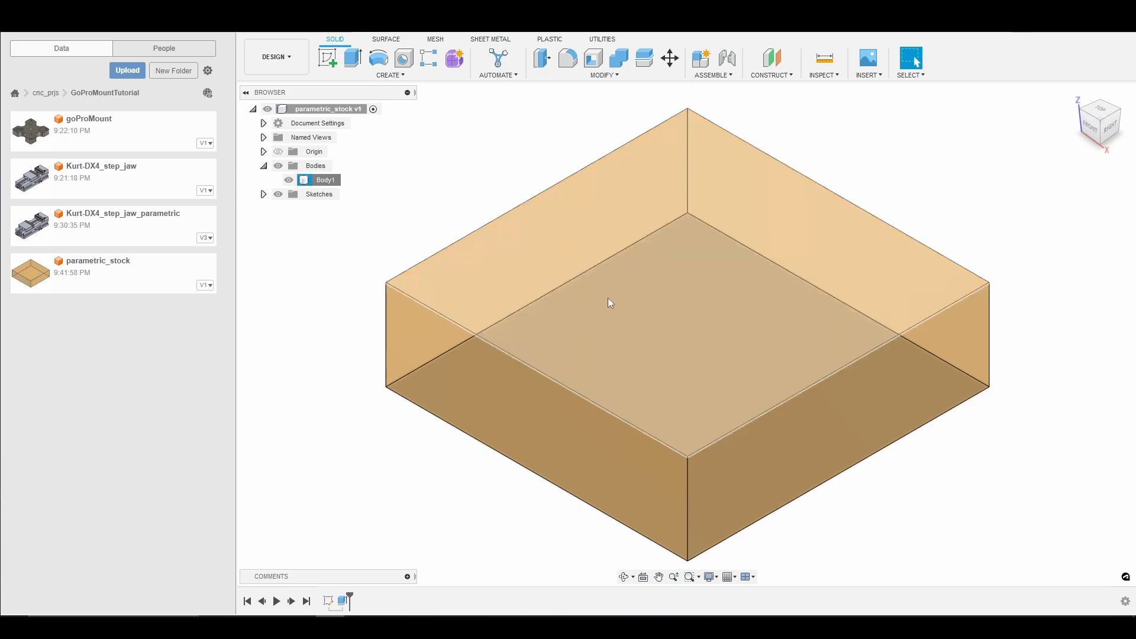
scroll(608, 297, down, 3)
scroll(586, 276, up, 1)
key(Escape)
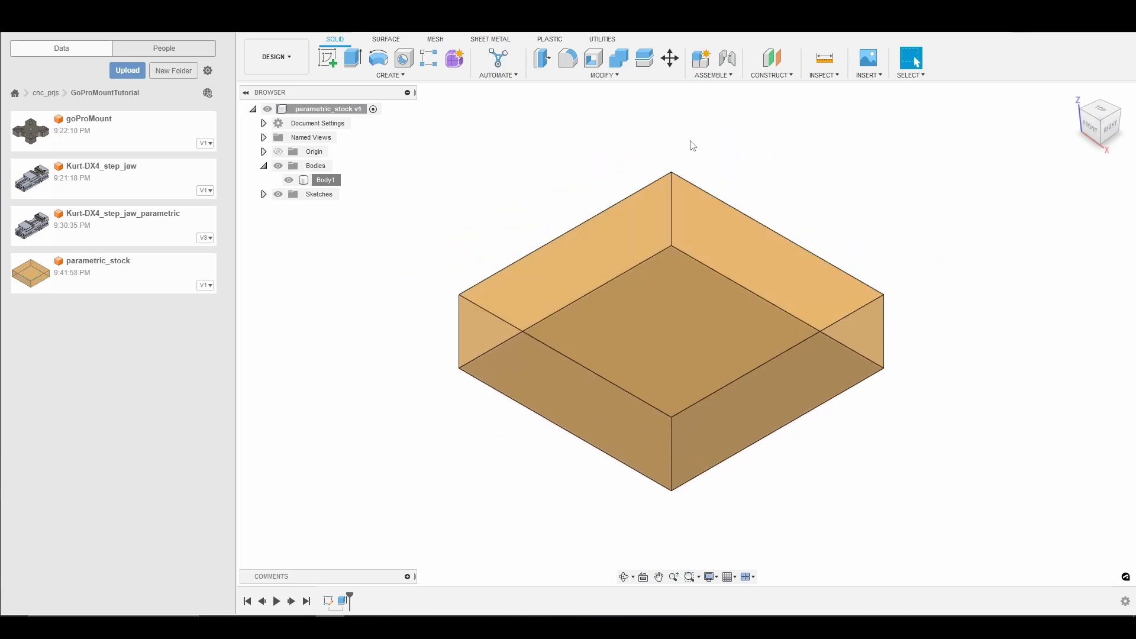
click(613, 78)
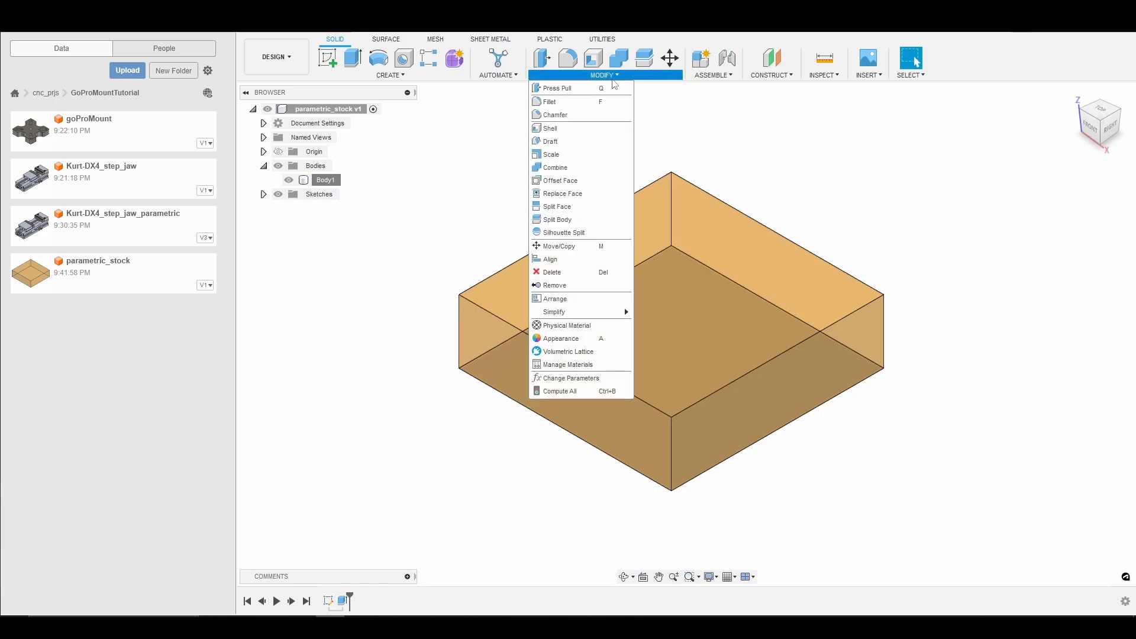
click(597, 382)
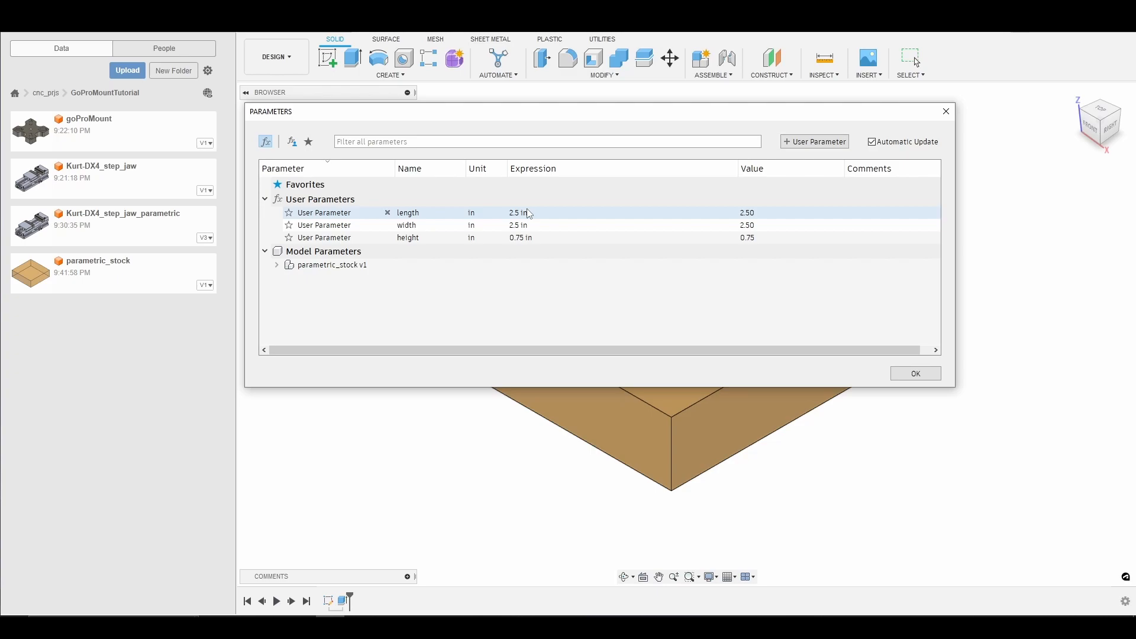
click(916, 374)
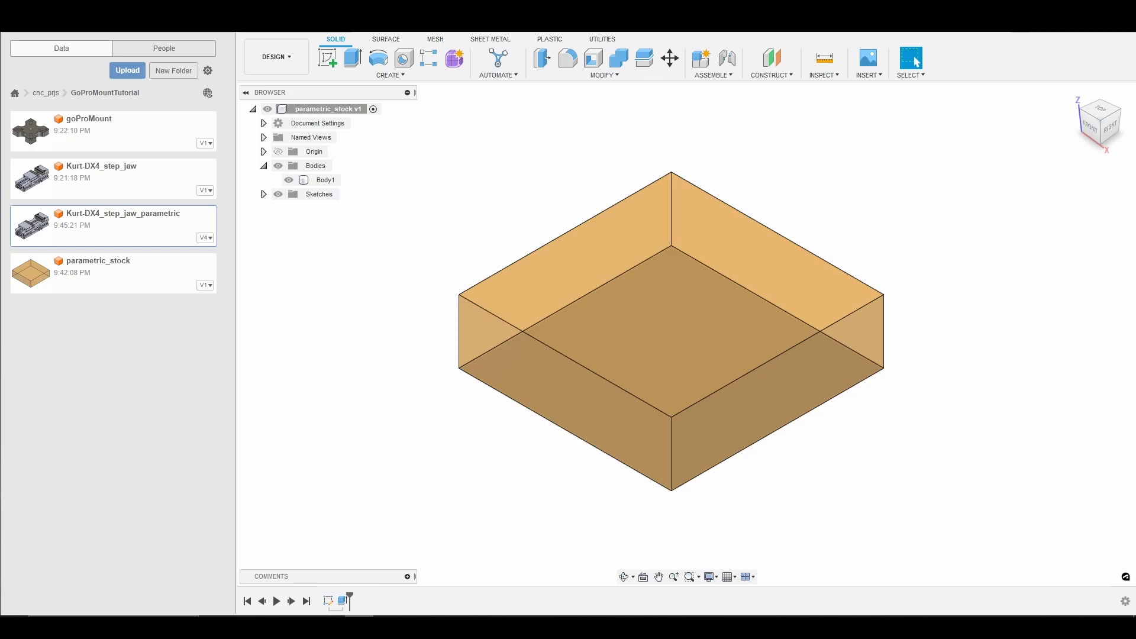
Open the Kurt-DX4_step_jaw_parametric design and insert parametric_stock into it, placed above the vise's fixed jaw
double_click(137, 226)
drag(177, 269, 606, 147)
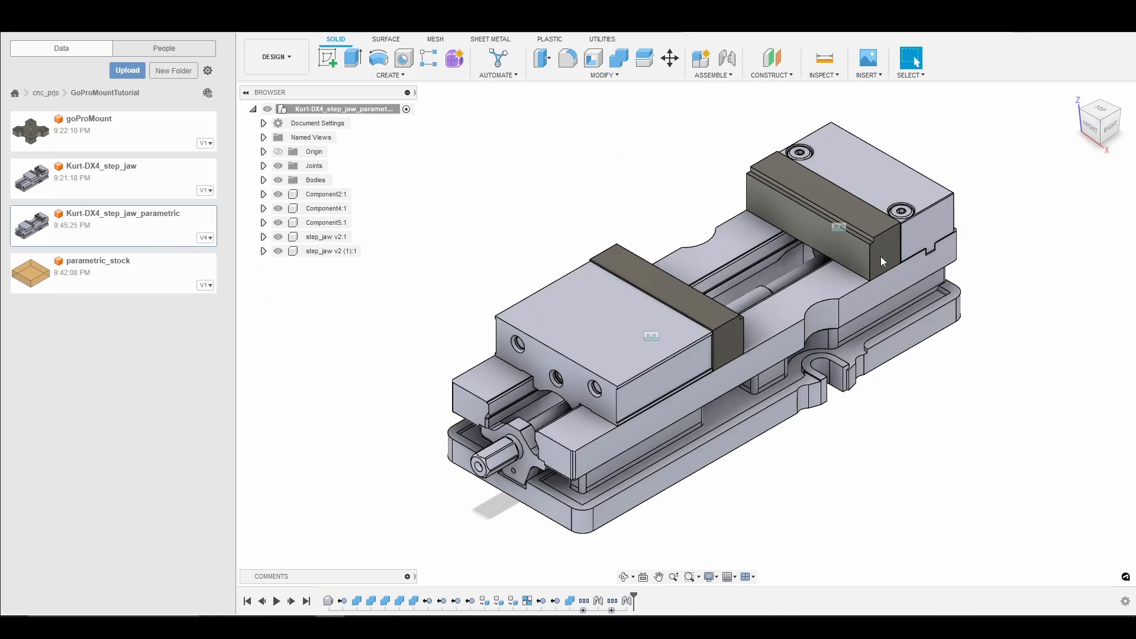
drag(760, 312, 716, 110)
key(Return)
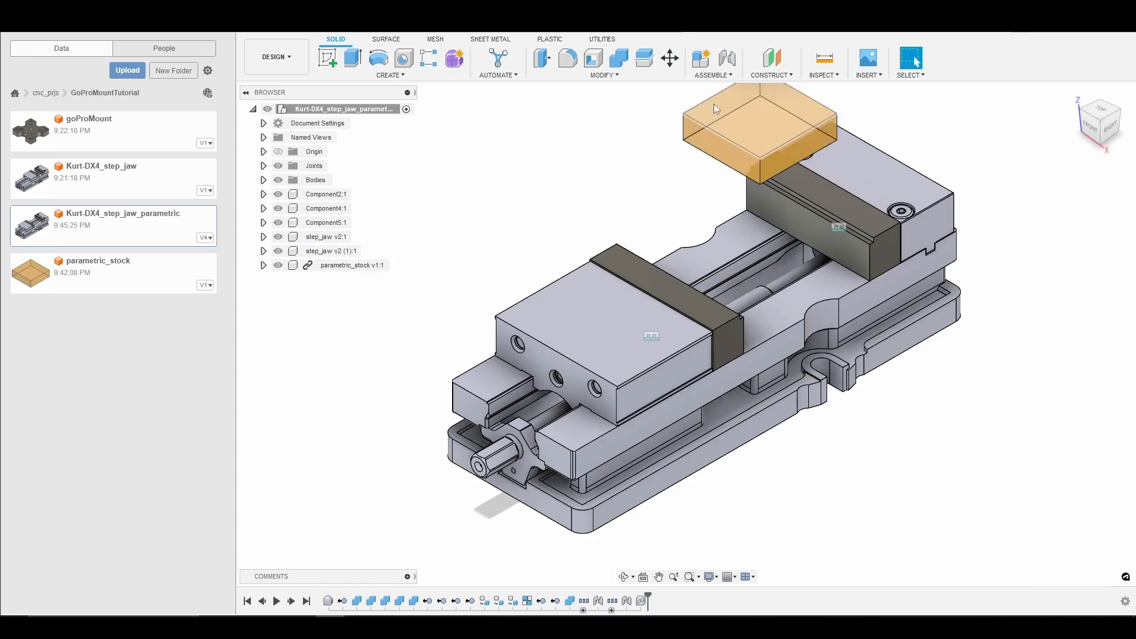
Join the midpoint of the stock's lower edge facing the movable jaw to the midpoint of that jaw's inner step edge
scroll(714, 104, up, 3)
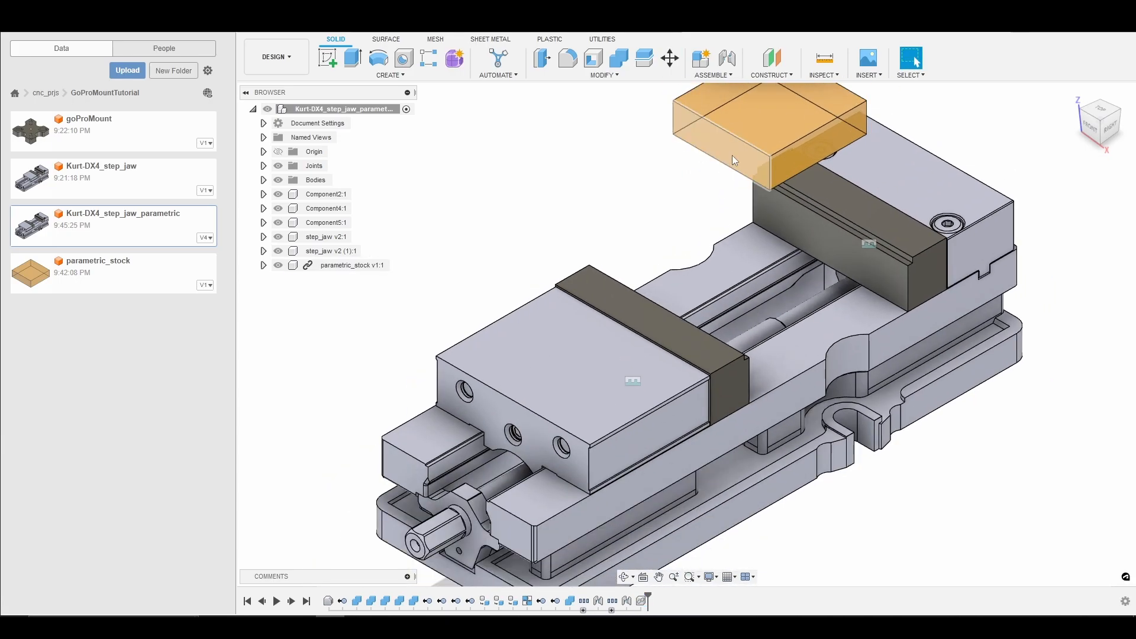
key(j)
scroll(732, 155, up, 5)
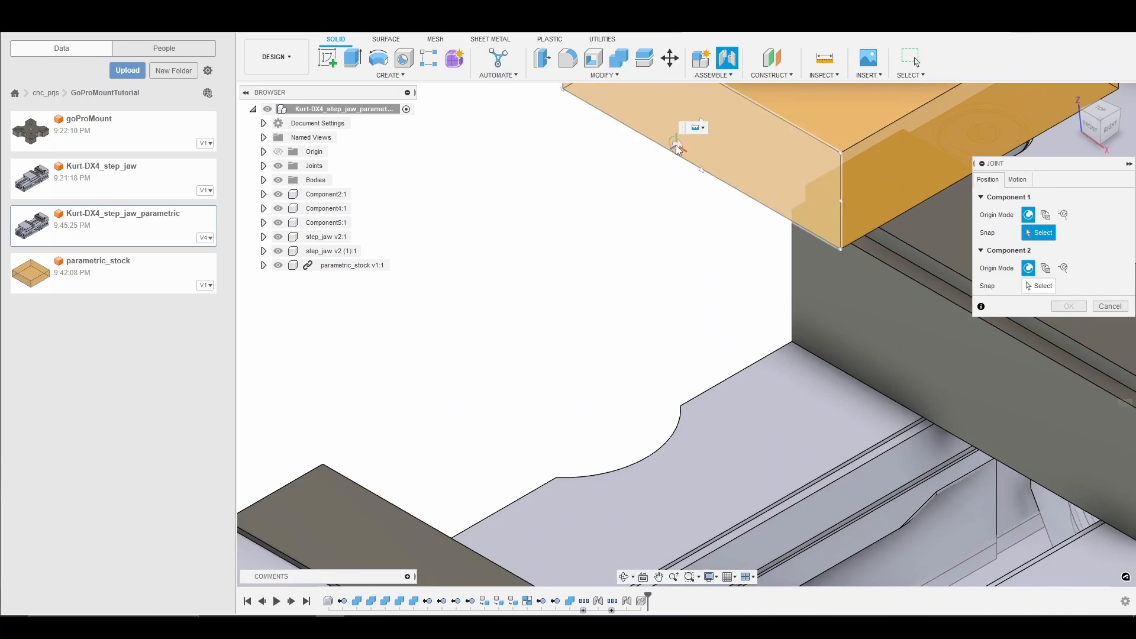
click(701, 170)
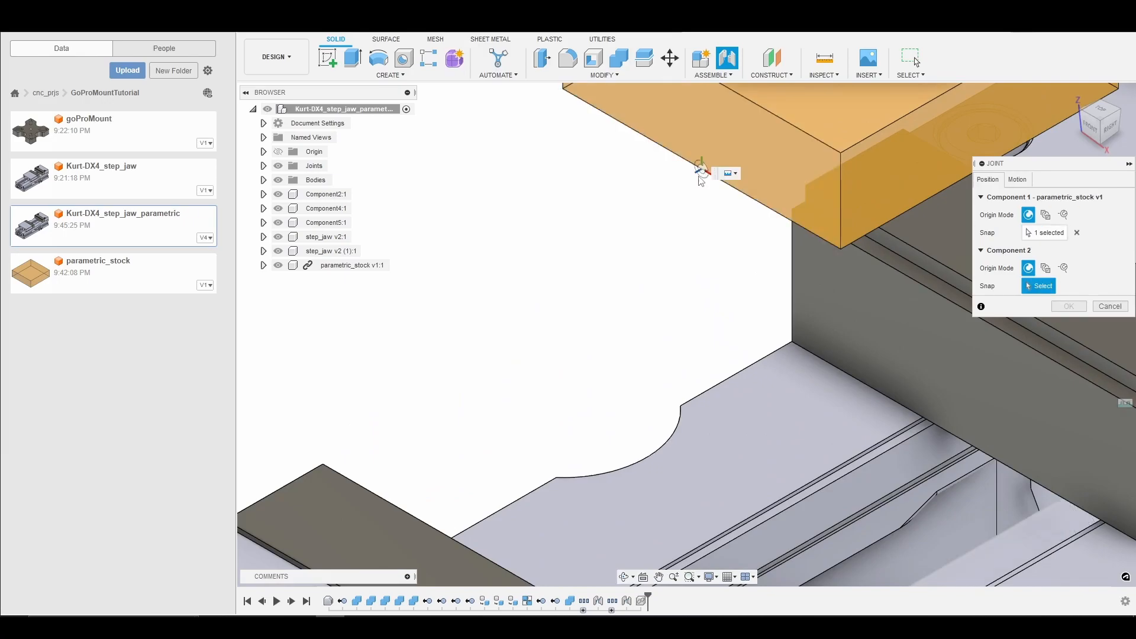
scroll(721, 355, down, 3)
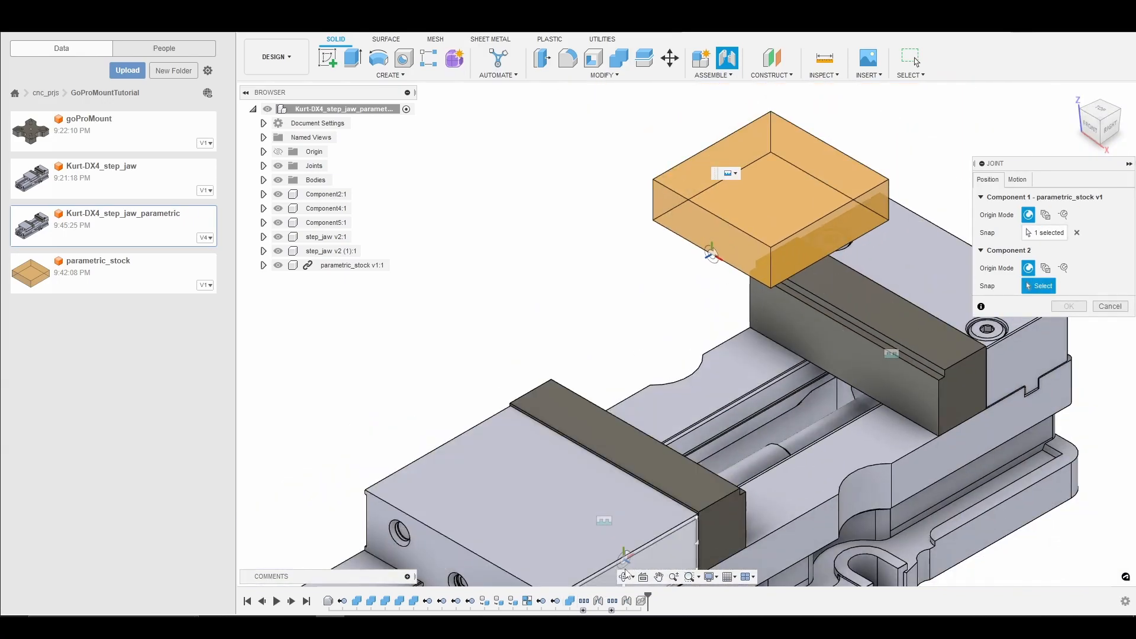
click(622, 578)
drag(673, 460, 551, 305)
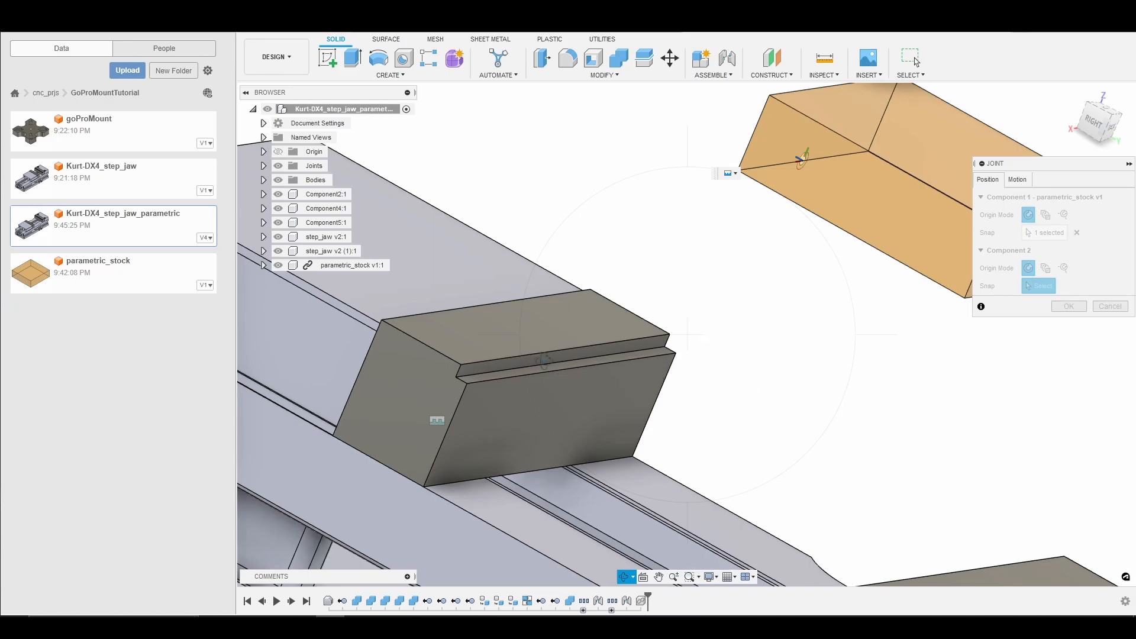
key(Escape)
scroll(574, 361, up, 3)
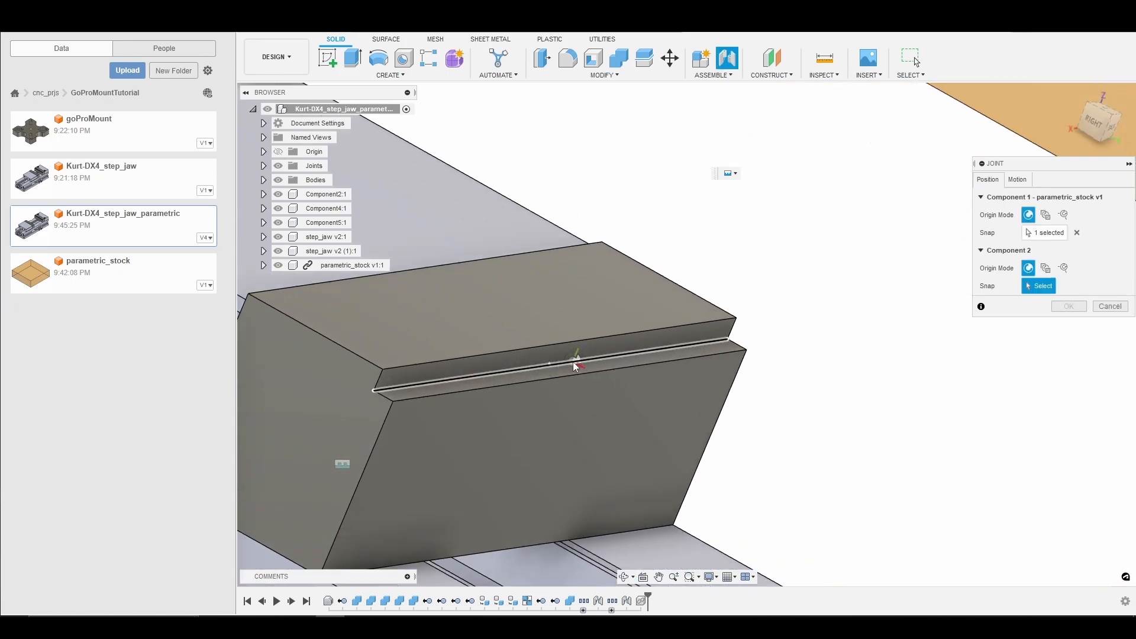
click(550, 368)
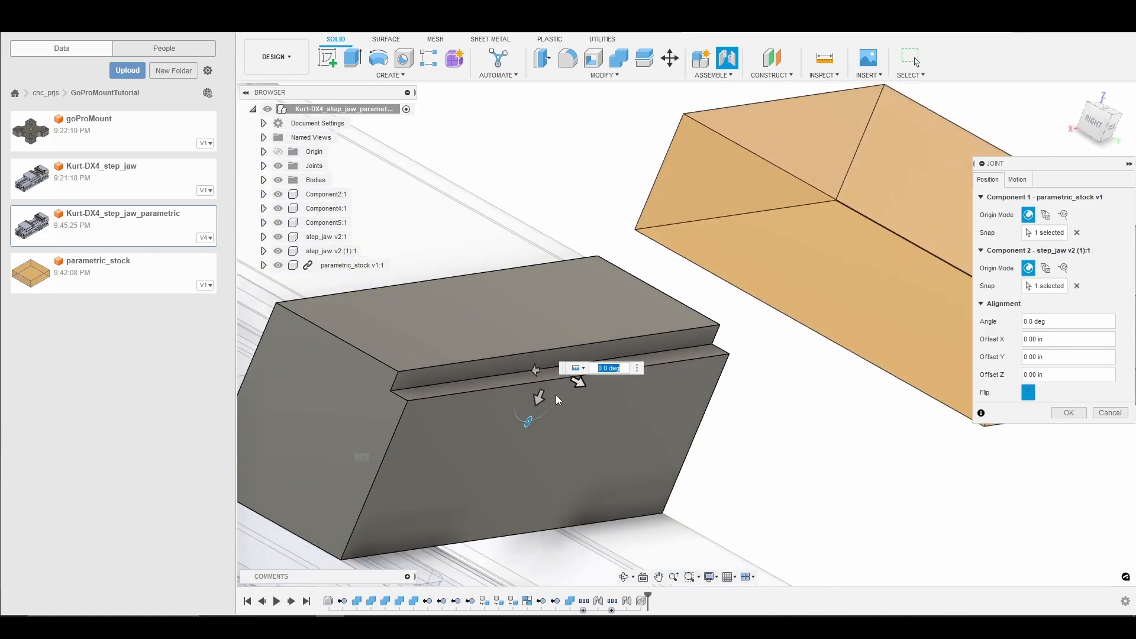
scroll(641, 429, down, 3)
middle_drag(887, 495, 633, 298)
scroll(609, 318, up, 2)
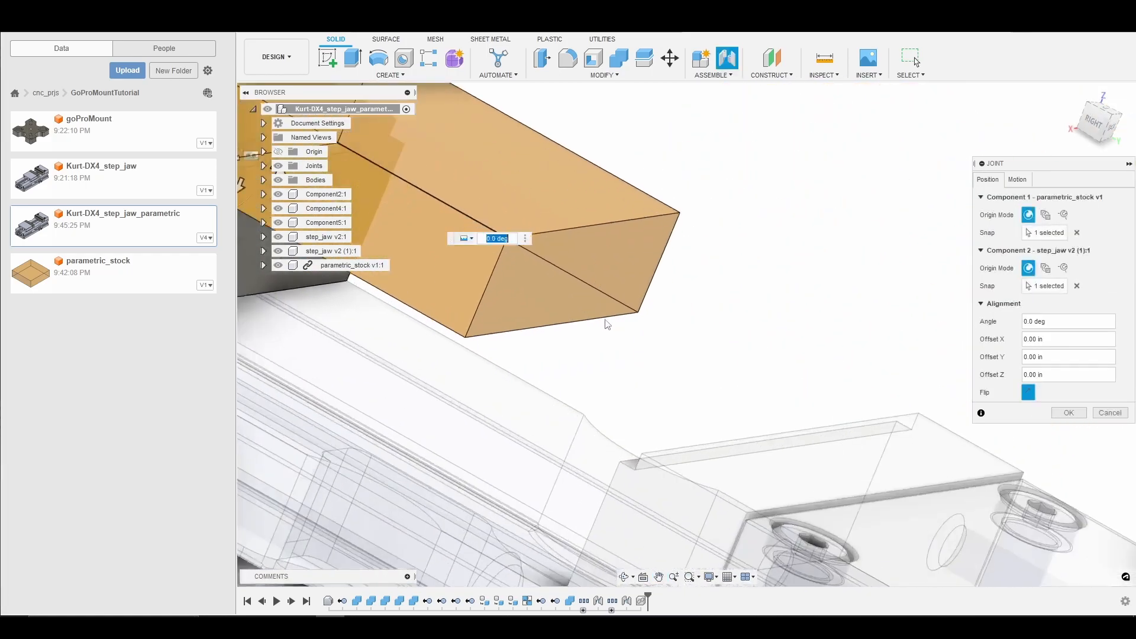
key(Return)
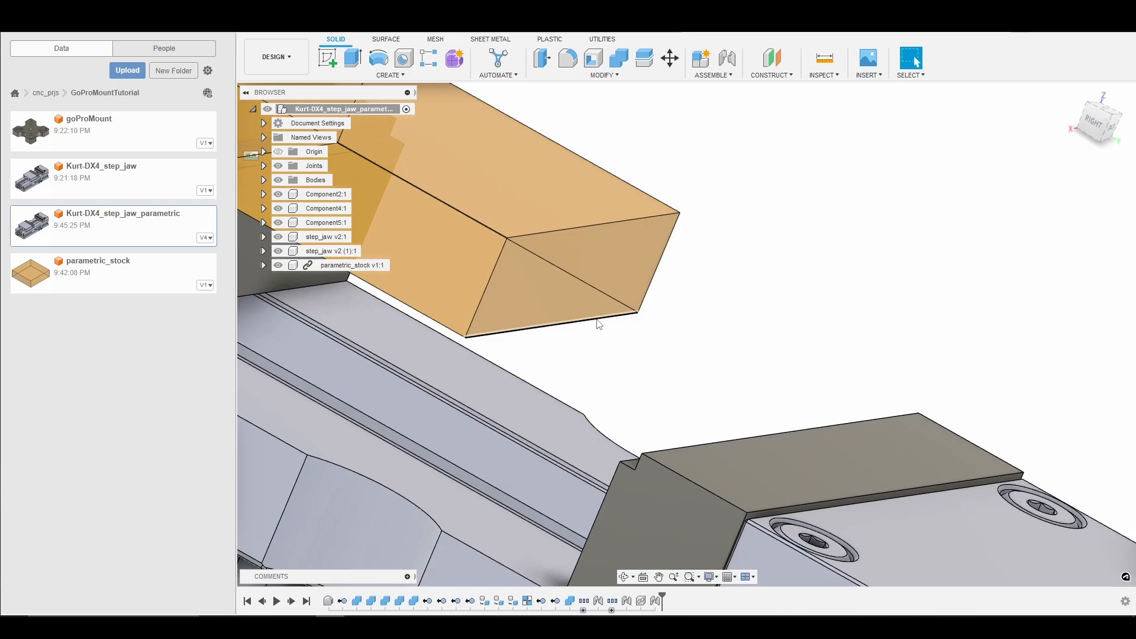
Join the midpoint of the stock's opposite lower edge to the midpoint of the fixed jaw's inner step edge
key(j)
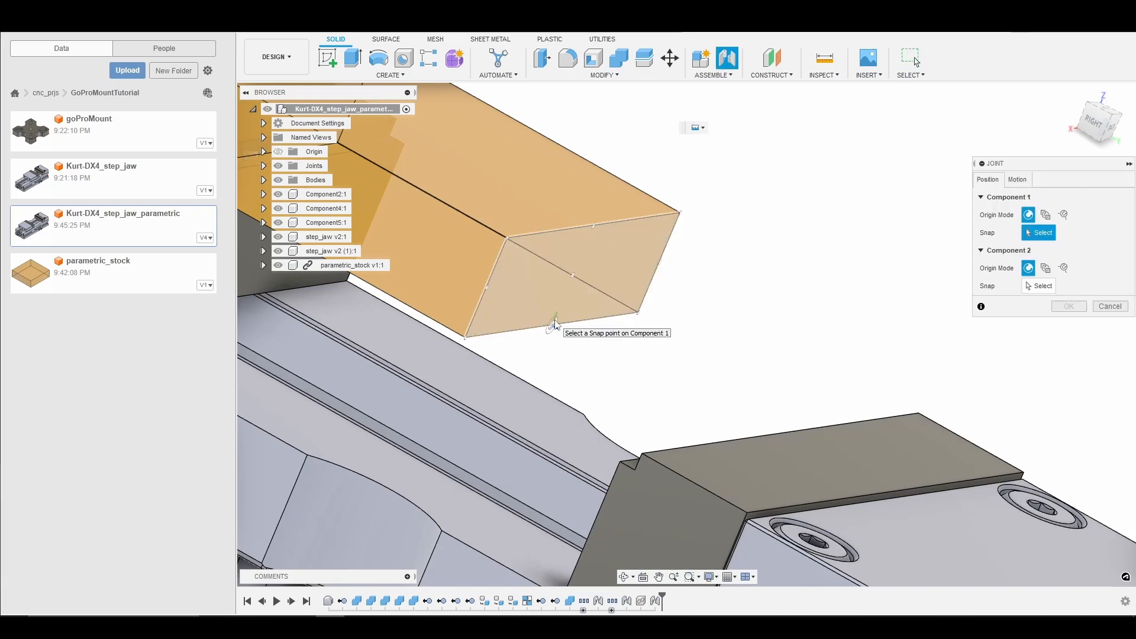
click(555, 324)
click(623, 577)
drag(603, 343, 851, 355)
scroll(863, 354, up, 2)
middle_drag(869, 358, 706, 157)
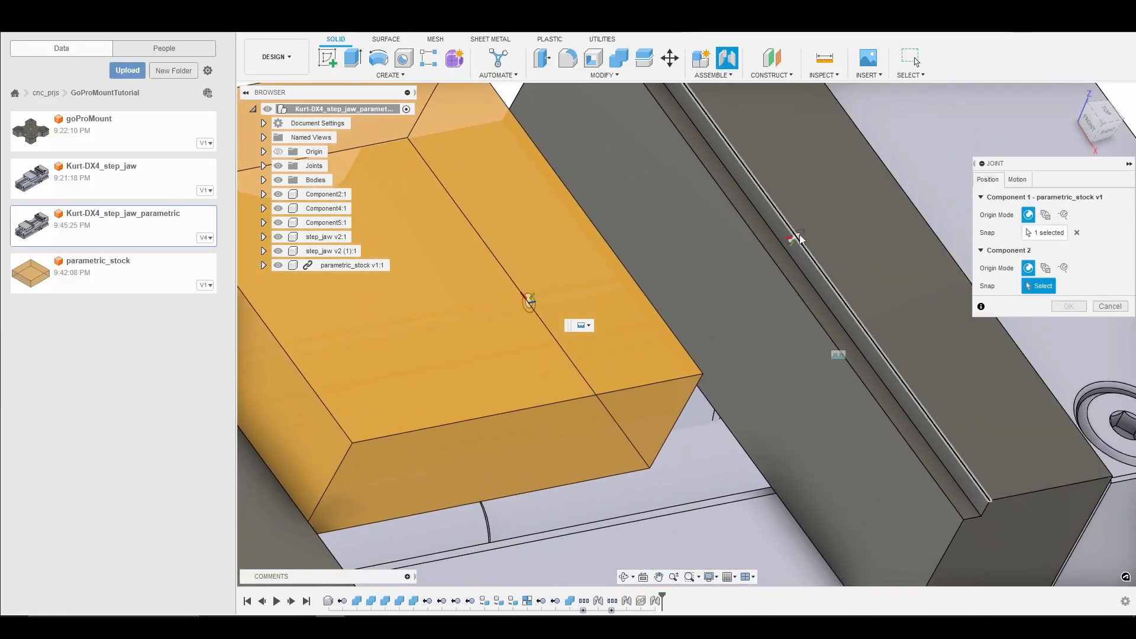
scroll(797, 233, up, 1)
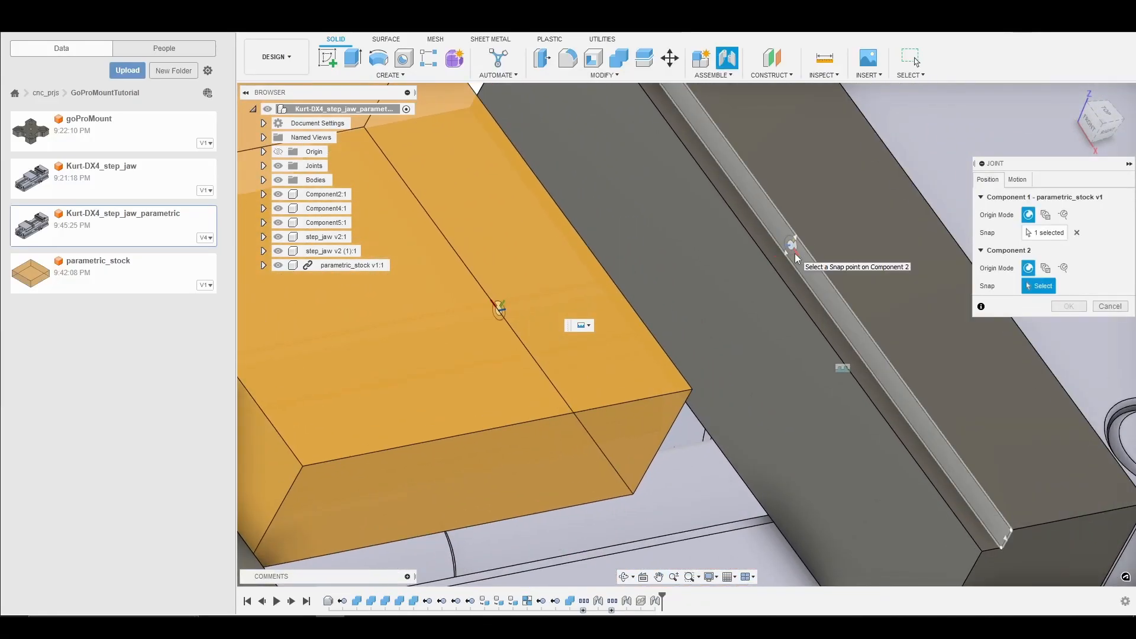
scroll(790, 254, up, 2)
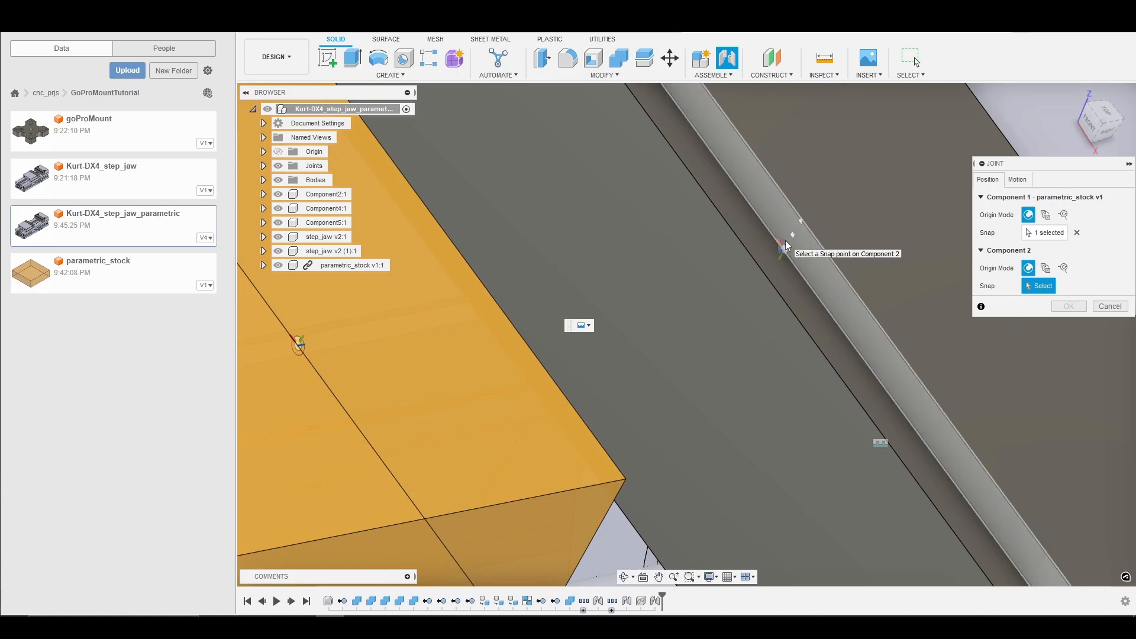
click(786, 242)
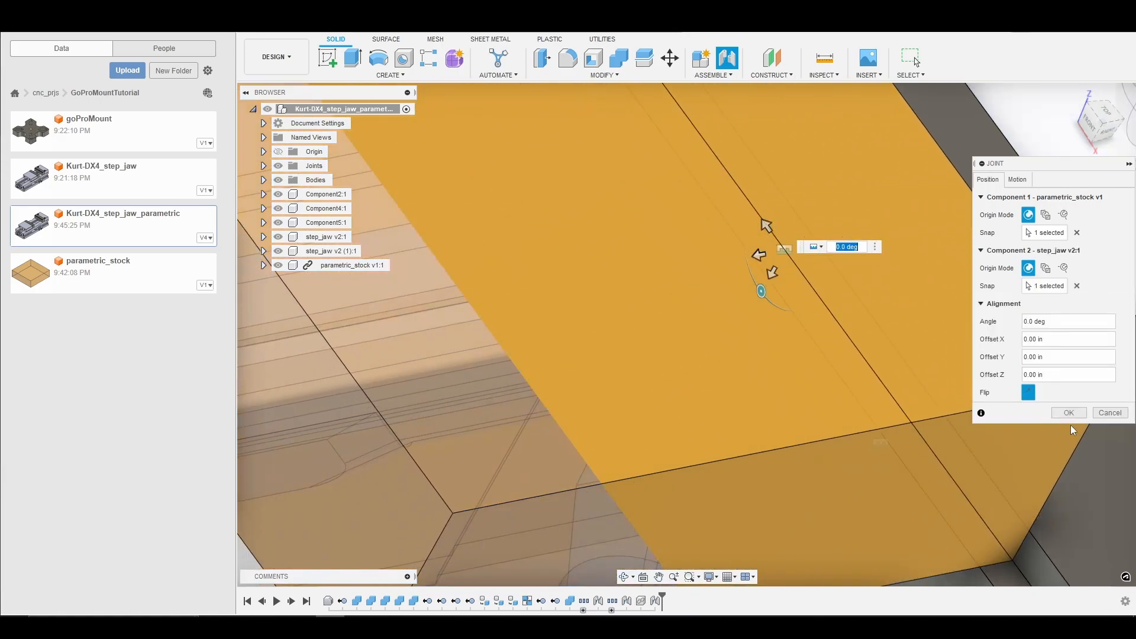
key(Return)
Return to the home view and check the vise assembly's parameter list for the stock's user parameters
click(1077, 95)
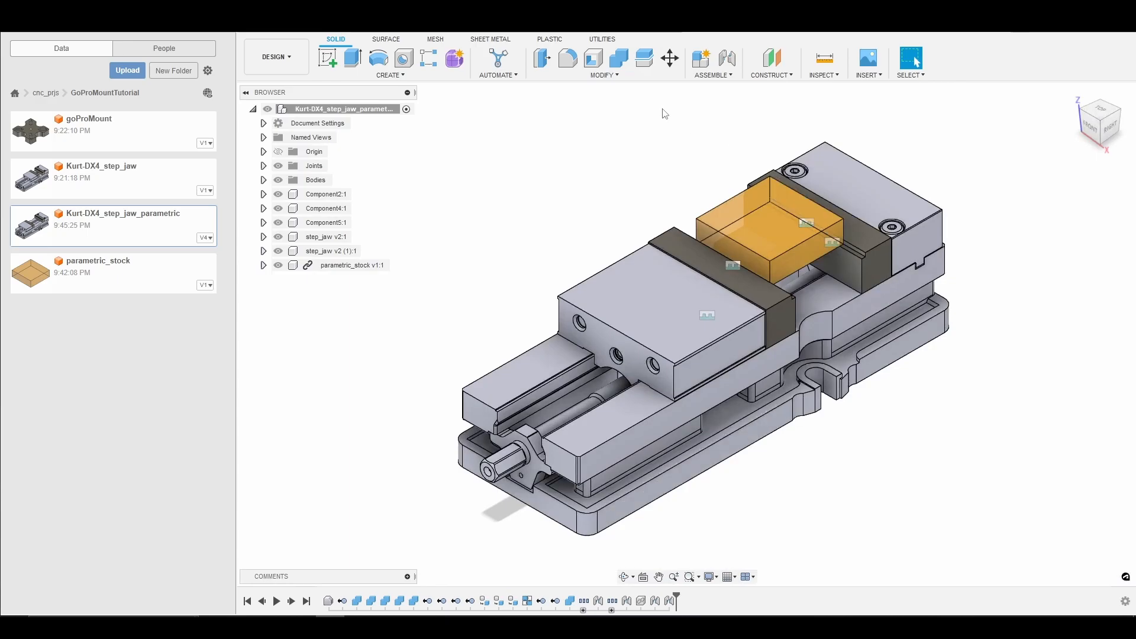
click(605, 77)
click(596, 381)
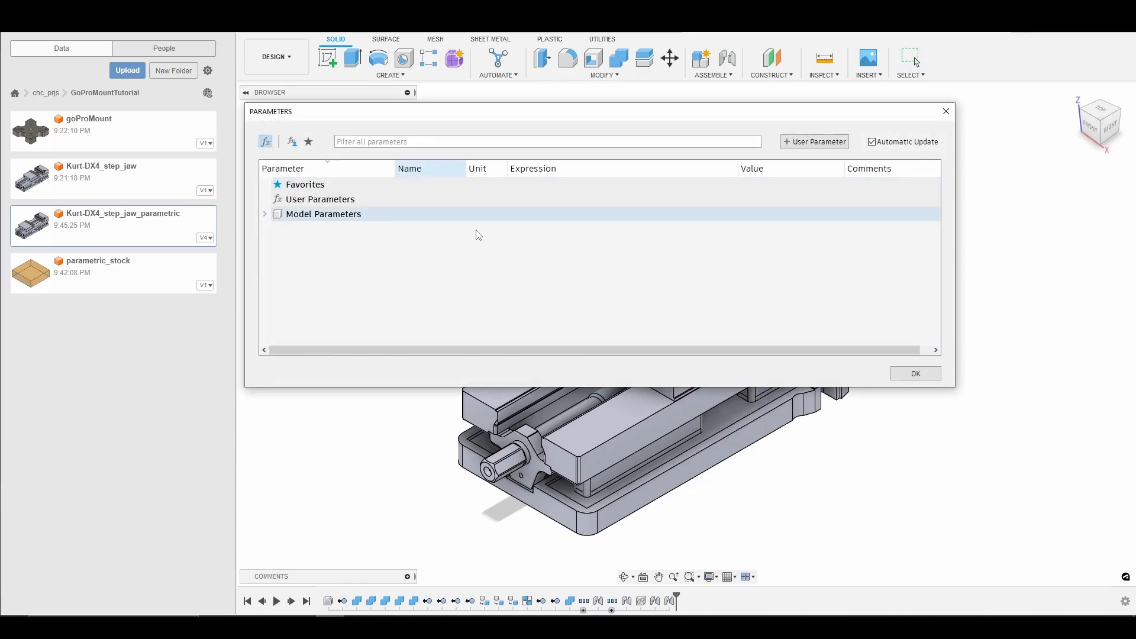
click(946, 112)
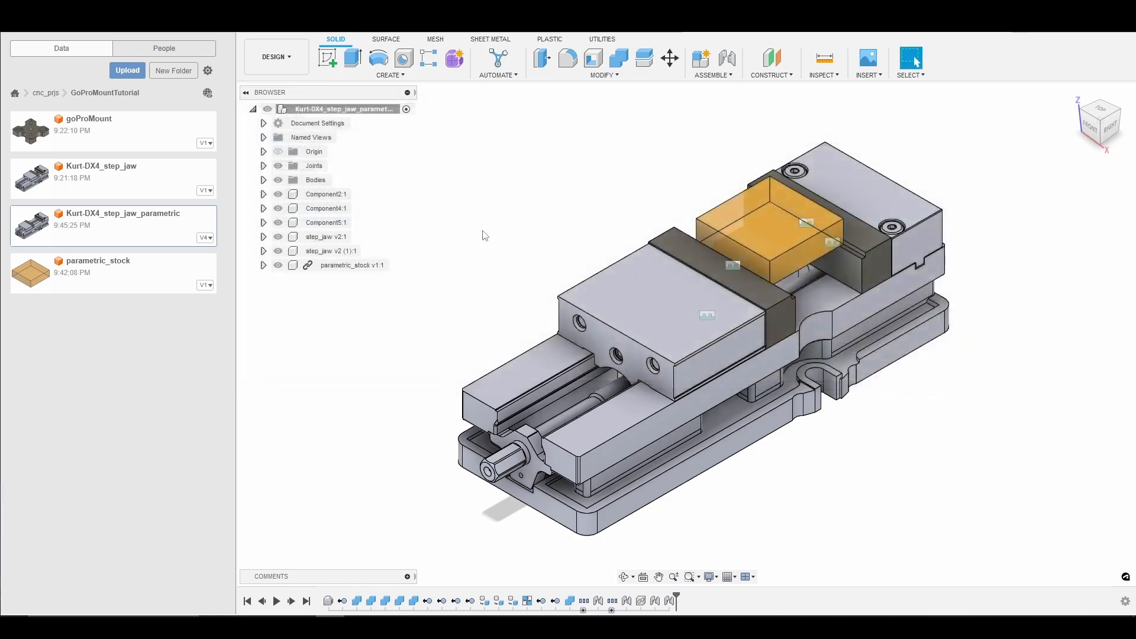
Break the link of the inserted parametric_stock component and set its width user parameter to 3.5 in
right_click(328, 265)
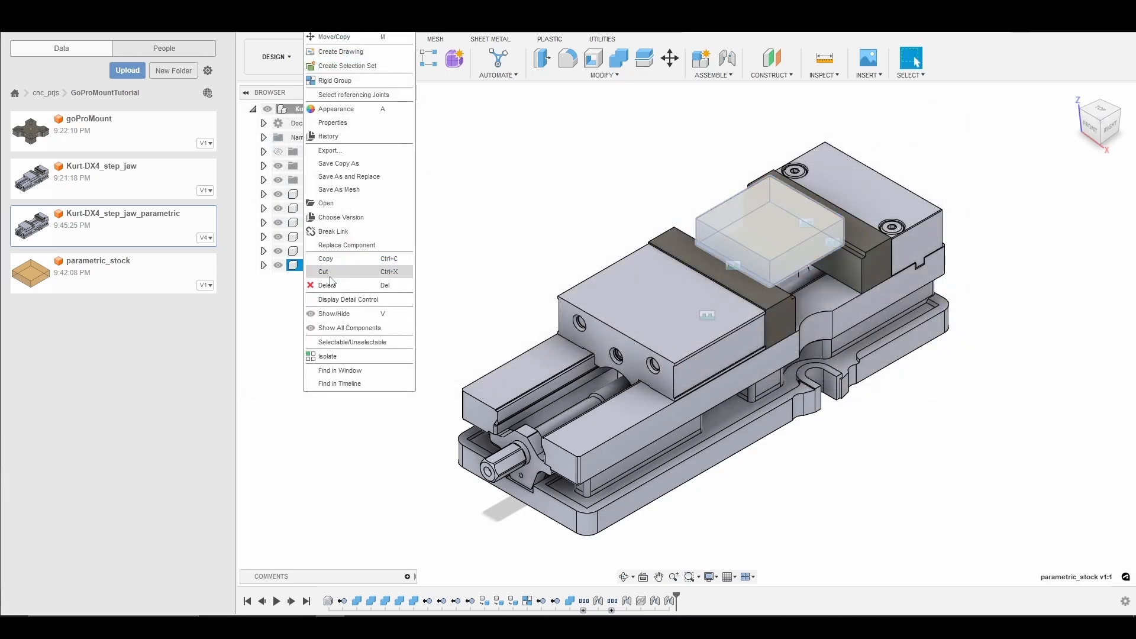
click(340, 231)
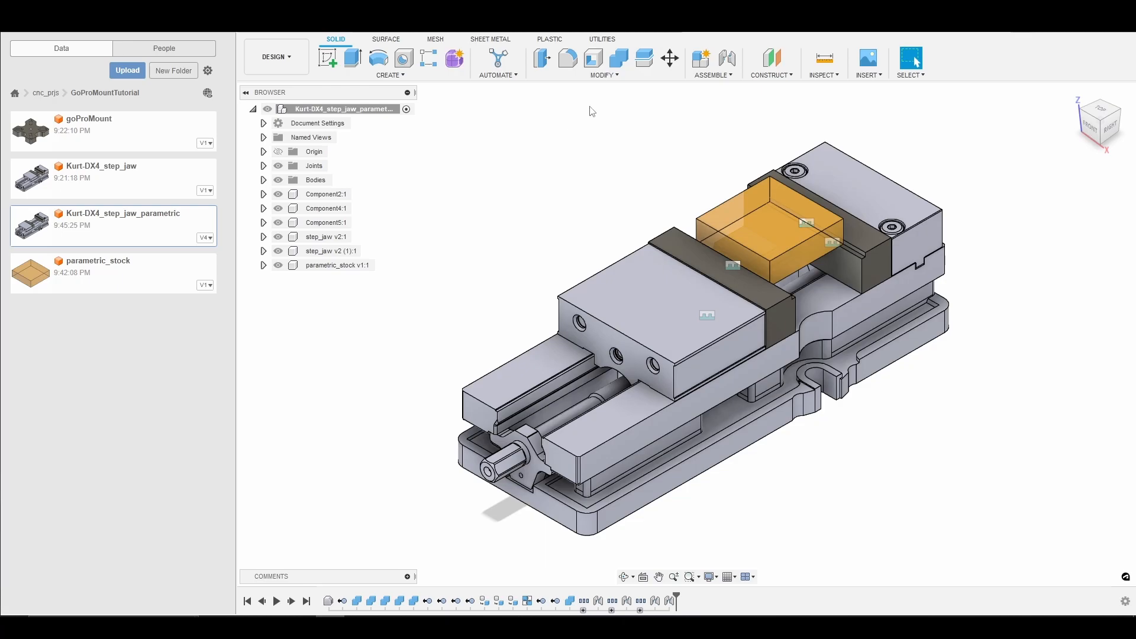
click(607, 76)
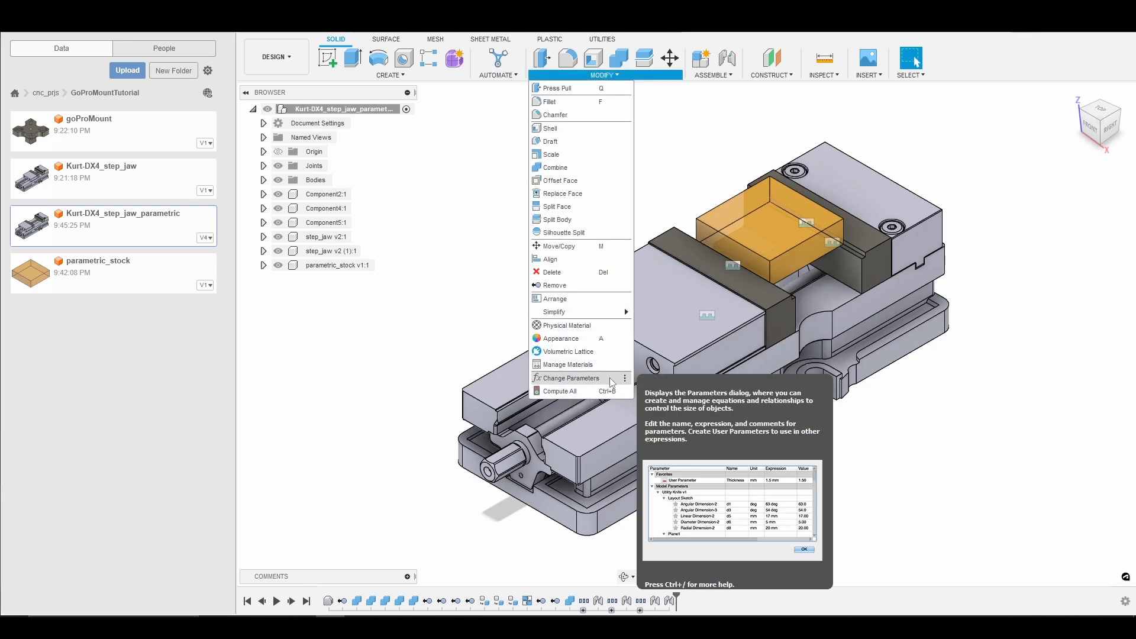
click(576, 373)
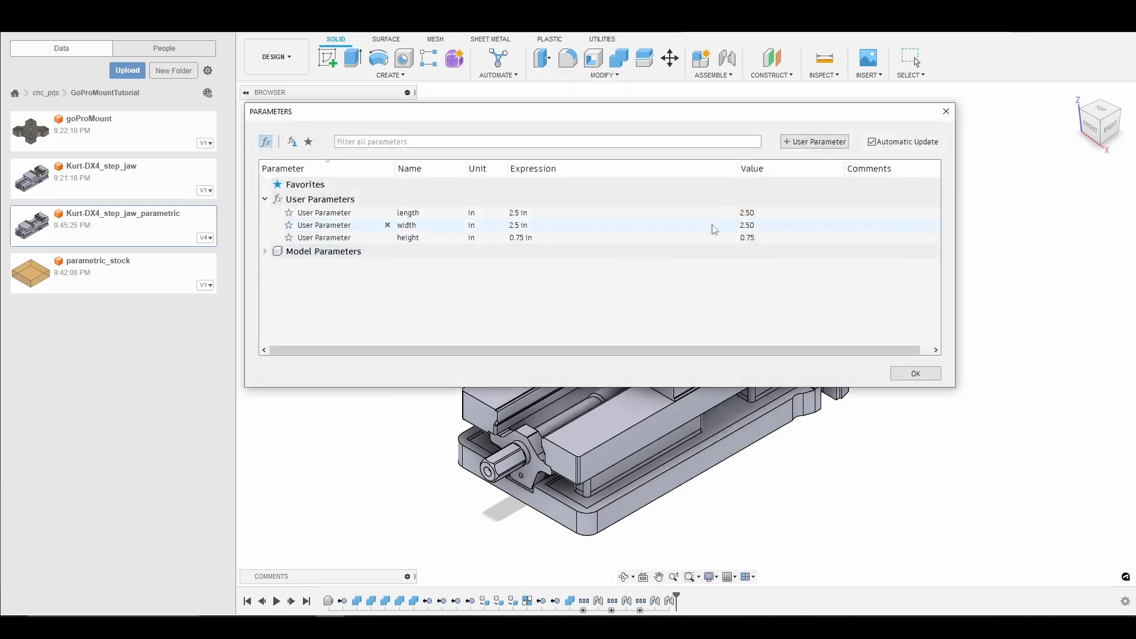
click(515, 226)
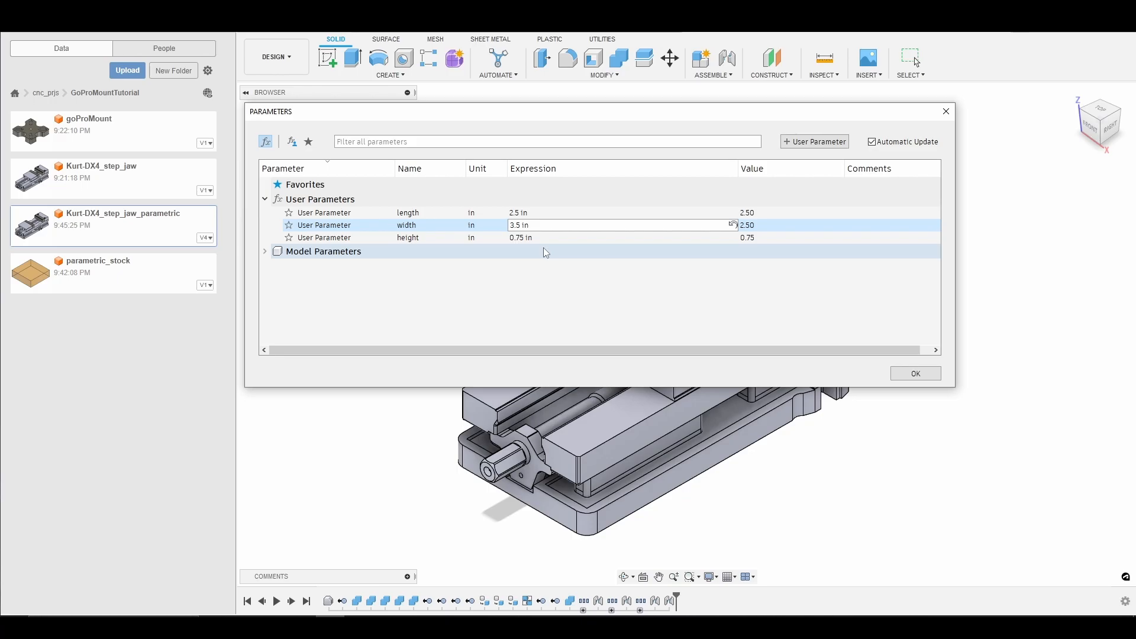
click(916, 373)
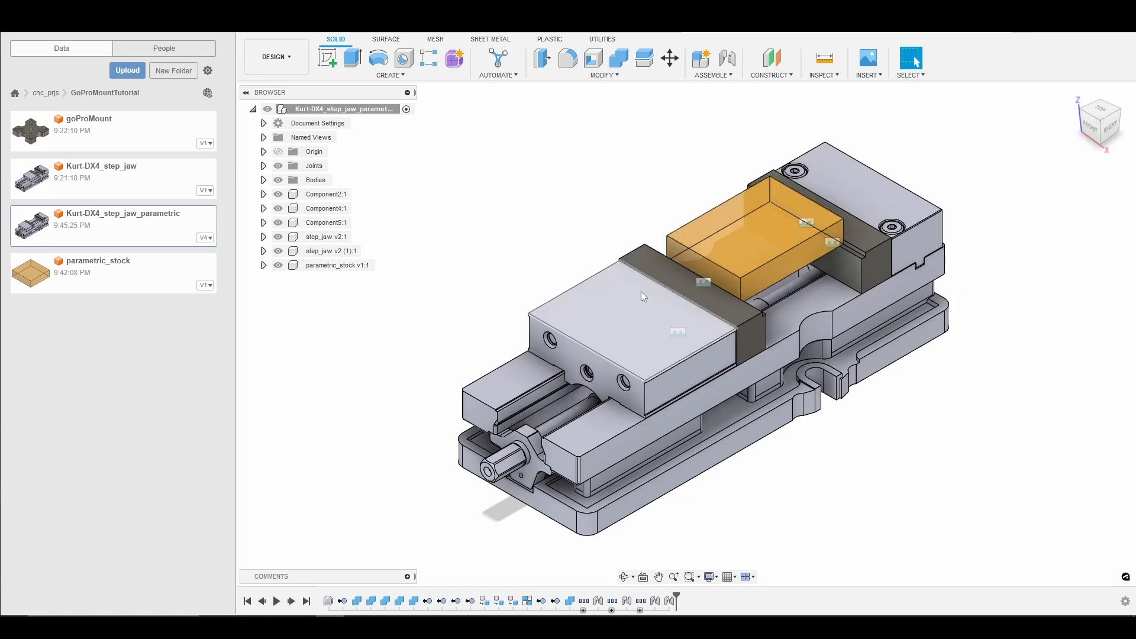
Set the stock's width user parameter to 2.5 in and save a new version of the parametric vise design
click(608, 76)
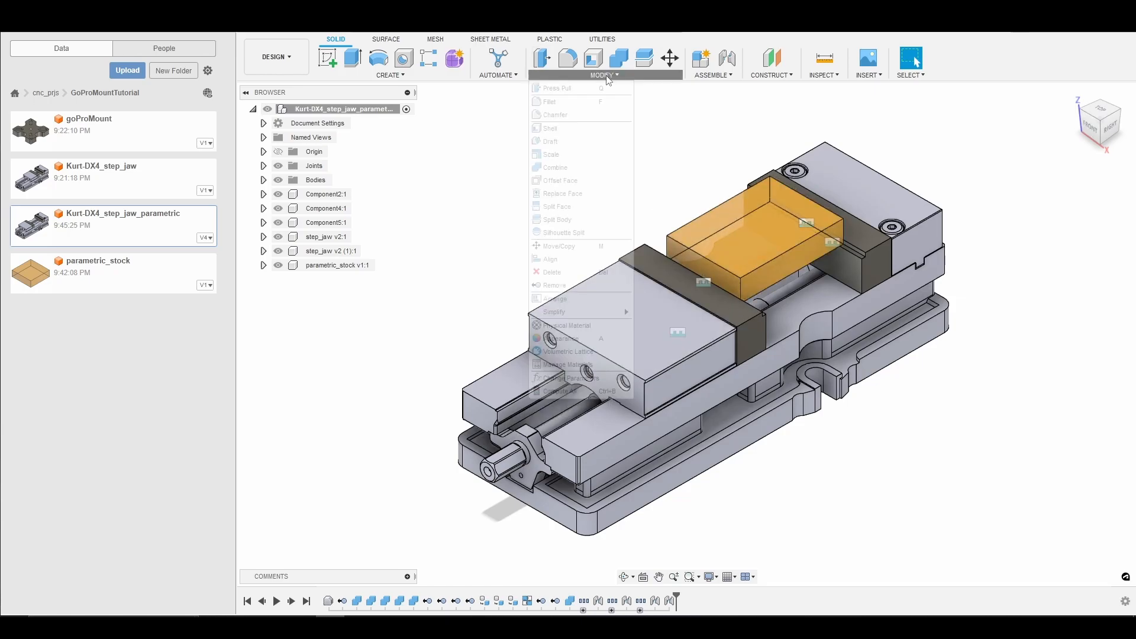
click(603, 377)
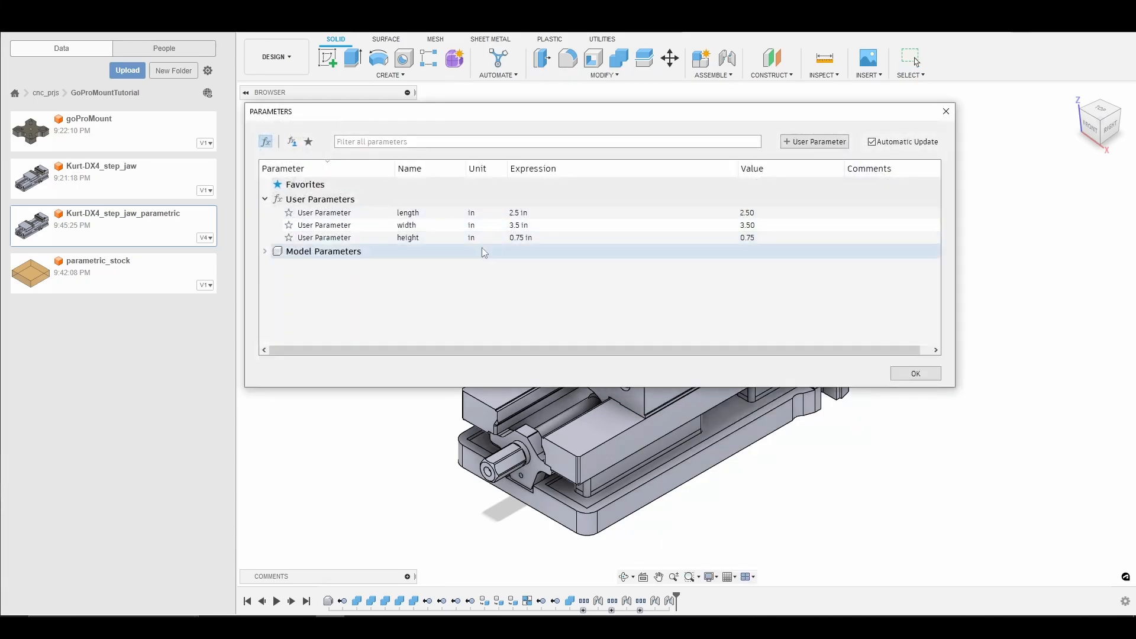
click(512, 225)
text(2)
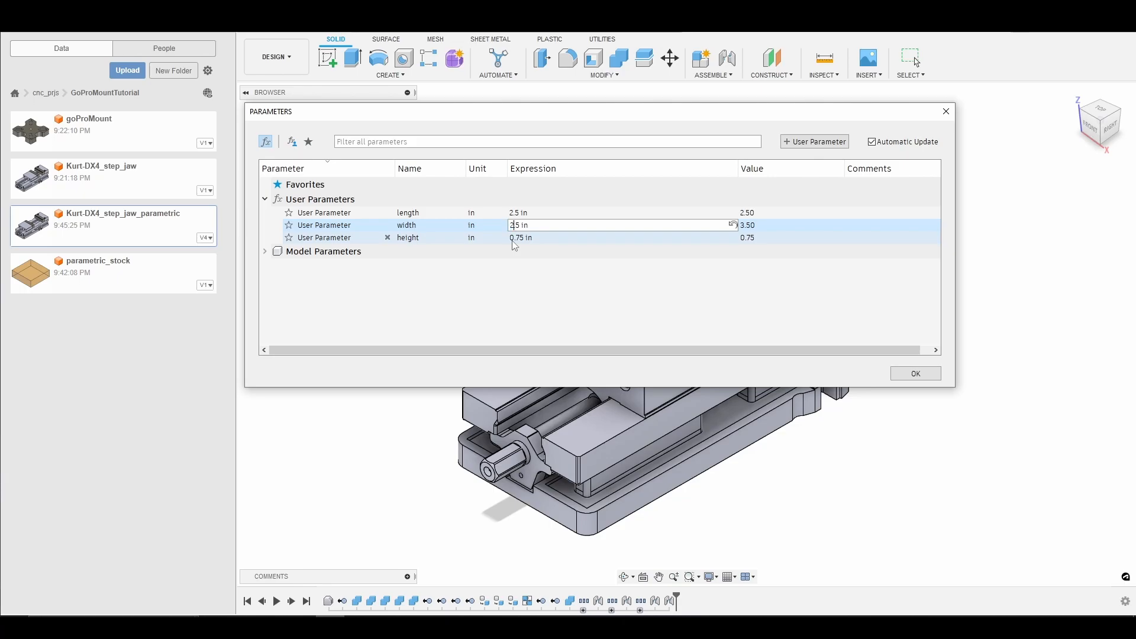
click(915, 374)
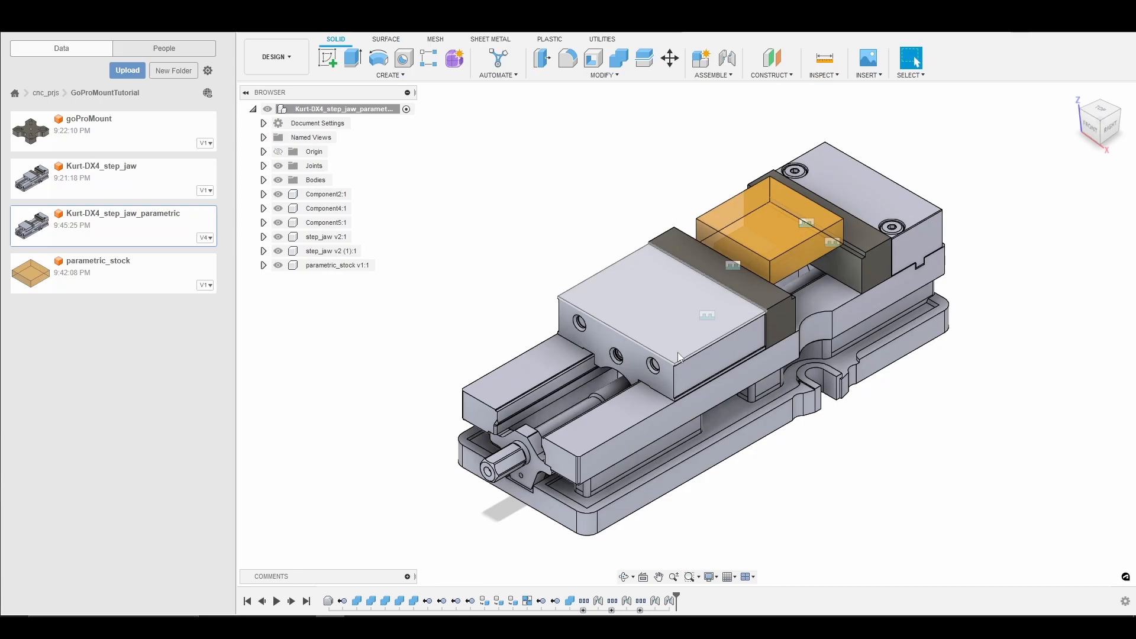
key(ctrl+s)
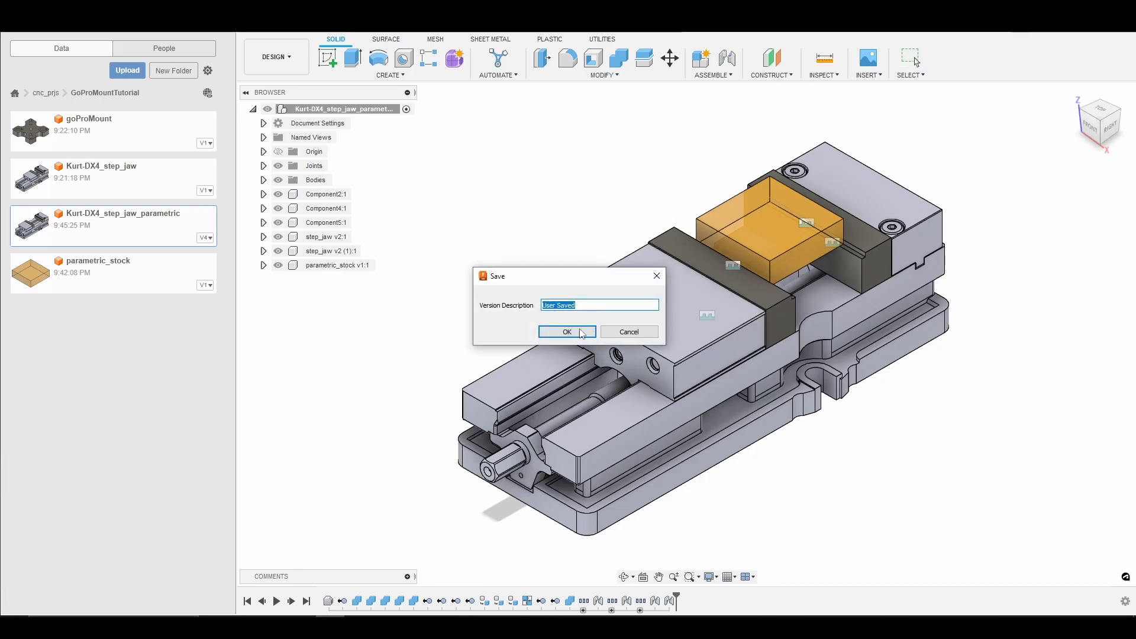
click(578, 331)
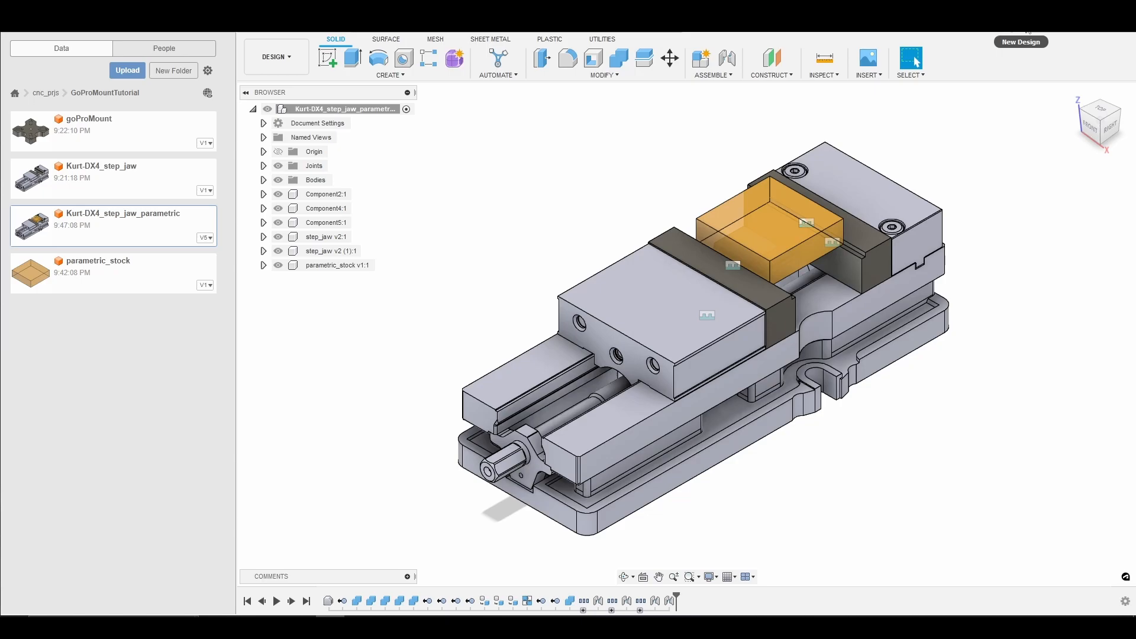
Create a new design and save it as assembly in the GoProMountTutorial folder
click(1028, 30)
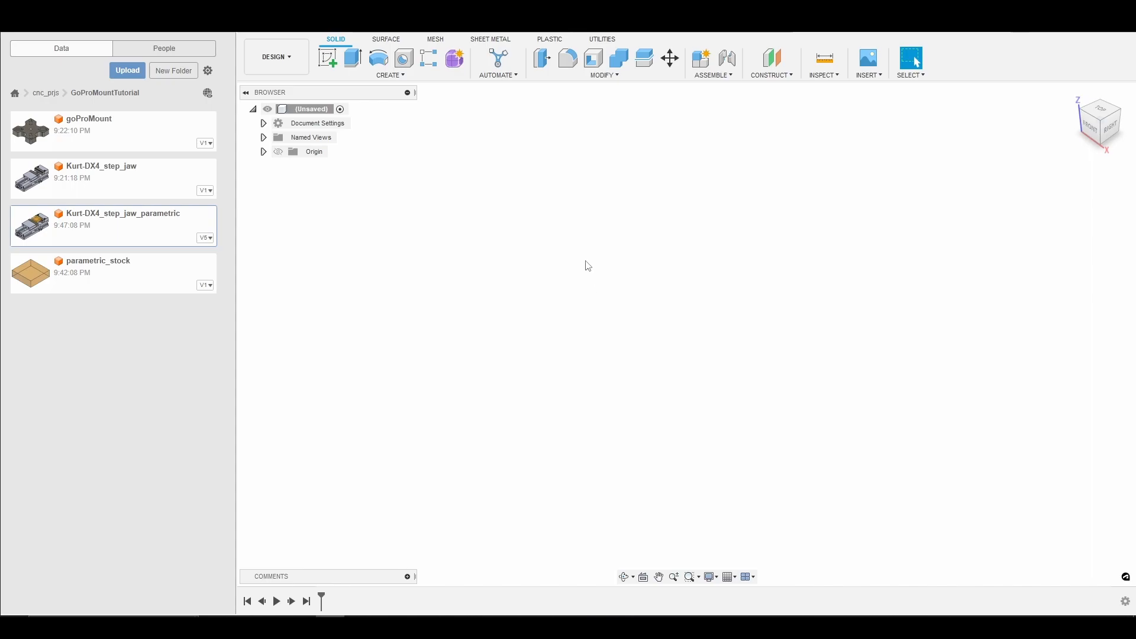
key(ctrl+s)
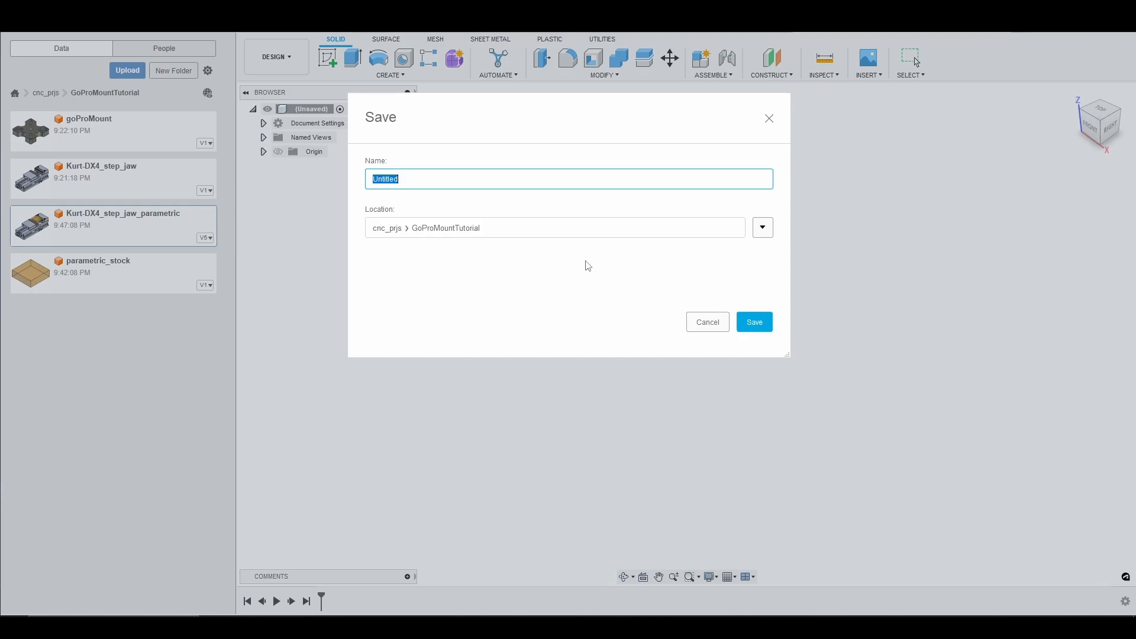
text(assembly)
key(Return)
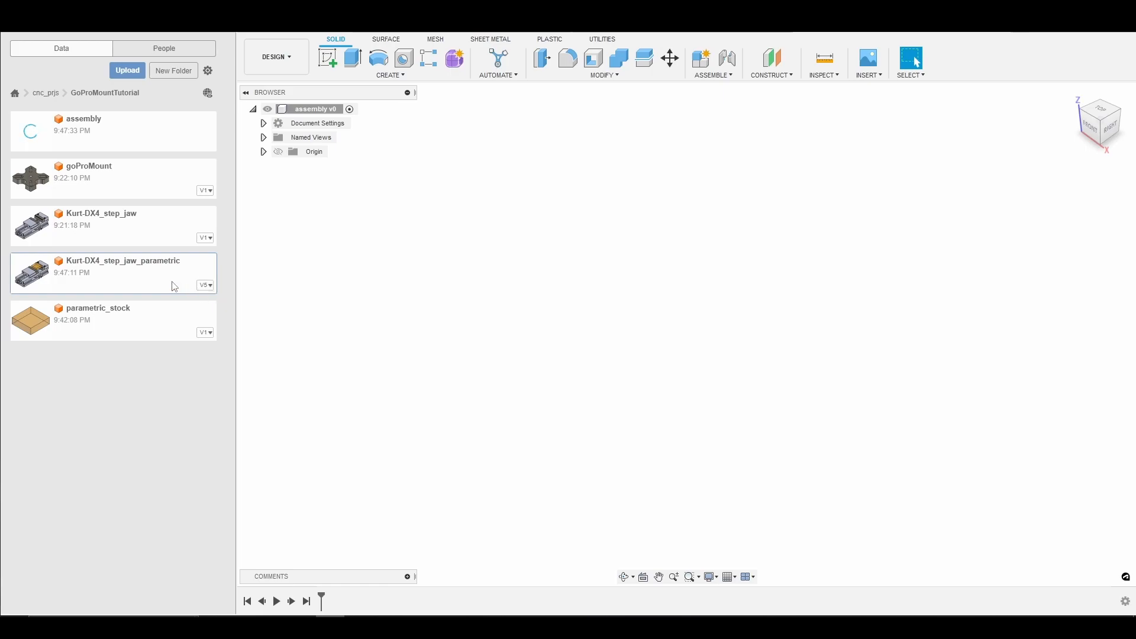
Insert Kurt-DX4_step_jaw_parametric at its default position, and insert goProMount raised about 7.5 in along Z above the vise
drag(100, 273, 649, 311)
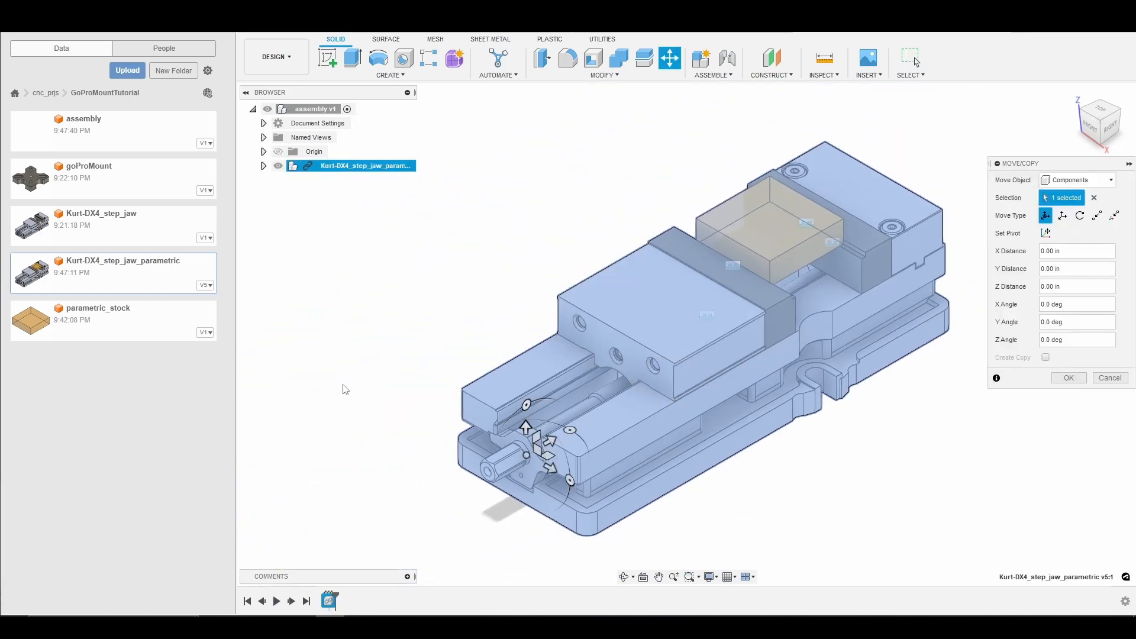
key(Return)
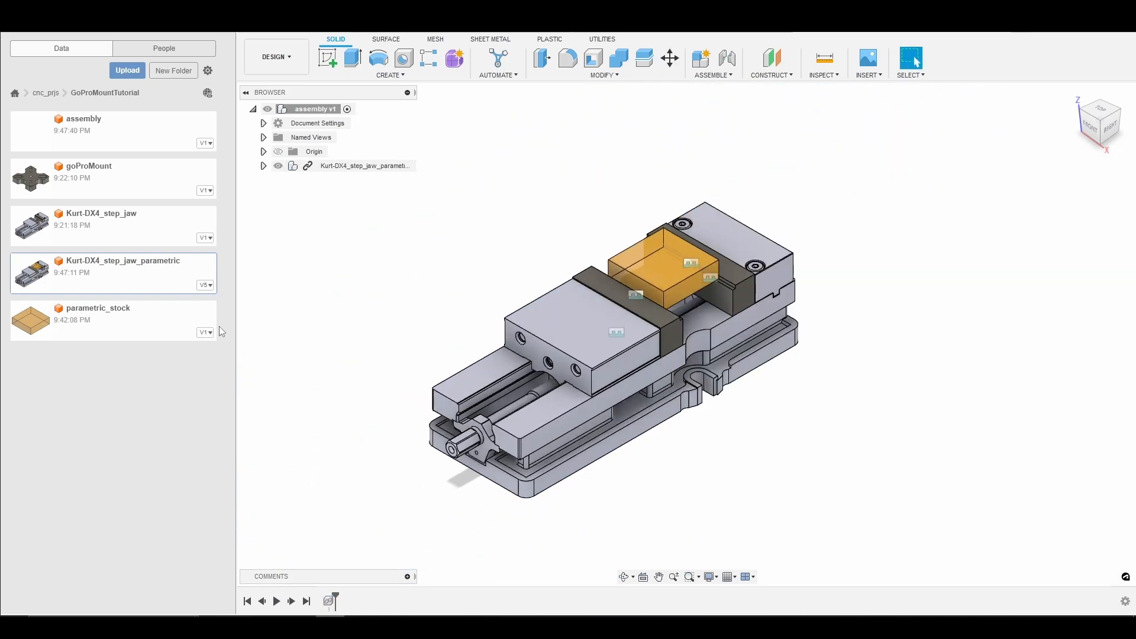
drag(106, 183, 636, 142)
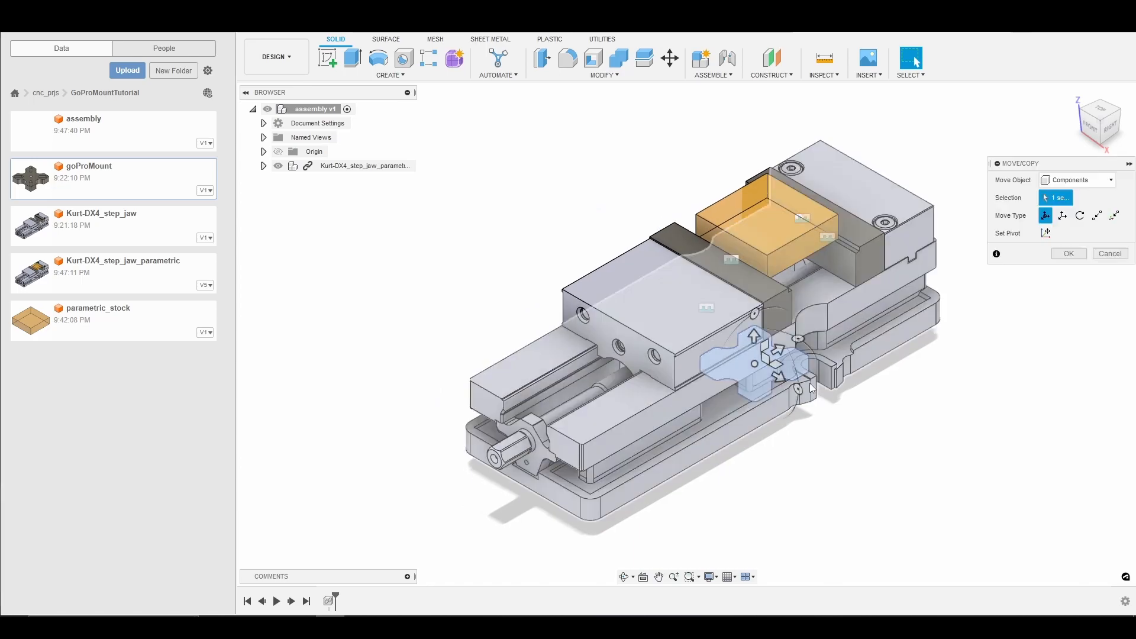
drag(754, 336, 767, 98)
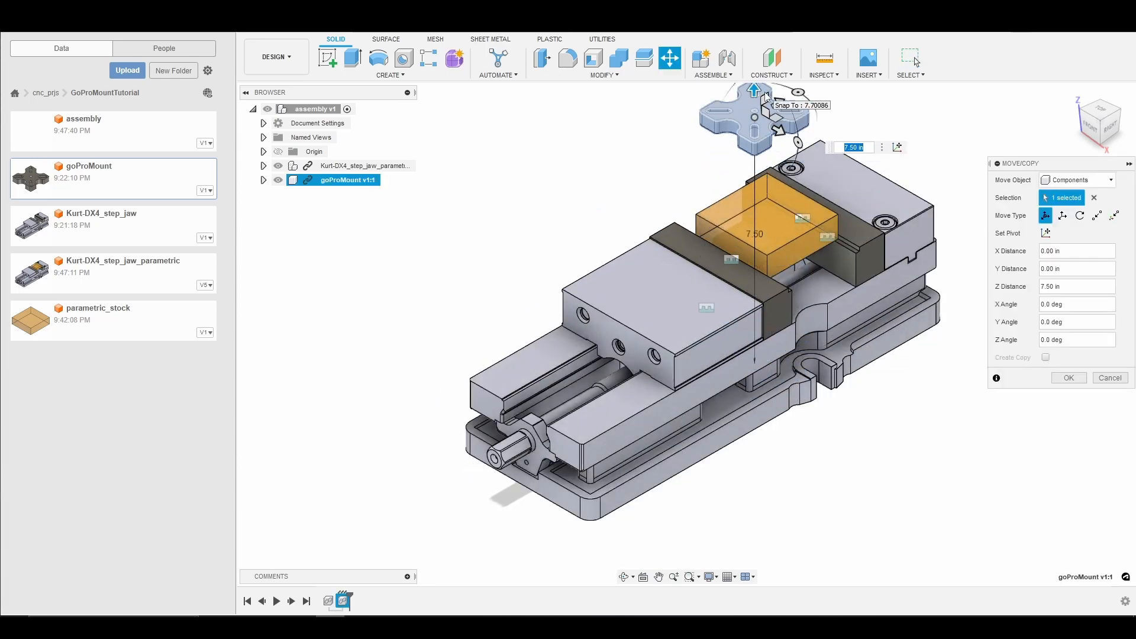
key(Return)
Start a joint from the centre hole on the goProMount's underside to the centre of the stock's top face
click(625, 577)
drag(789, 220, 771, 168)
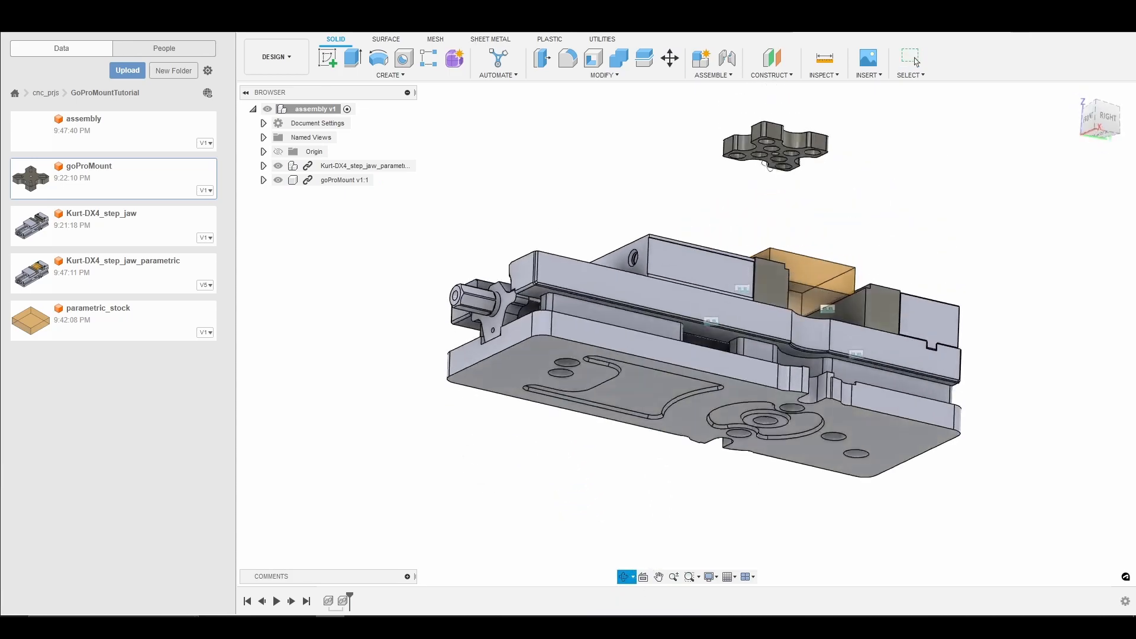
scroll(771, 168, up, 5)
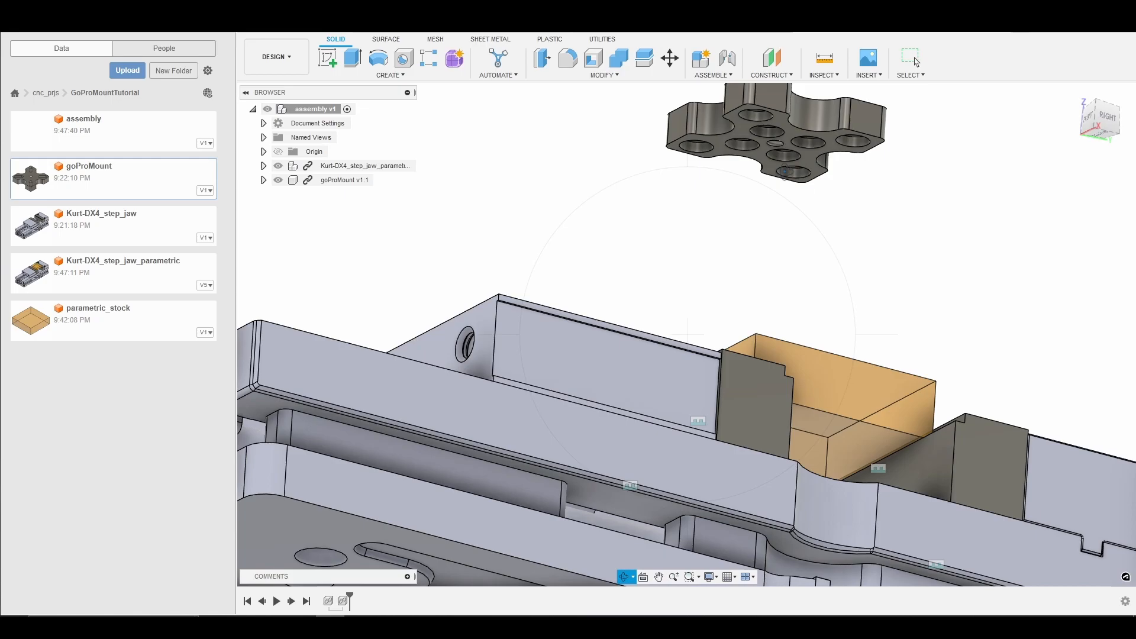
click(914, 60)
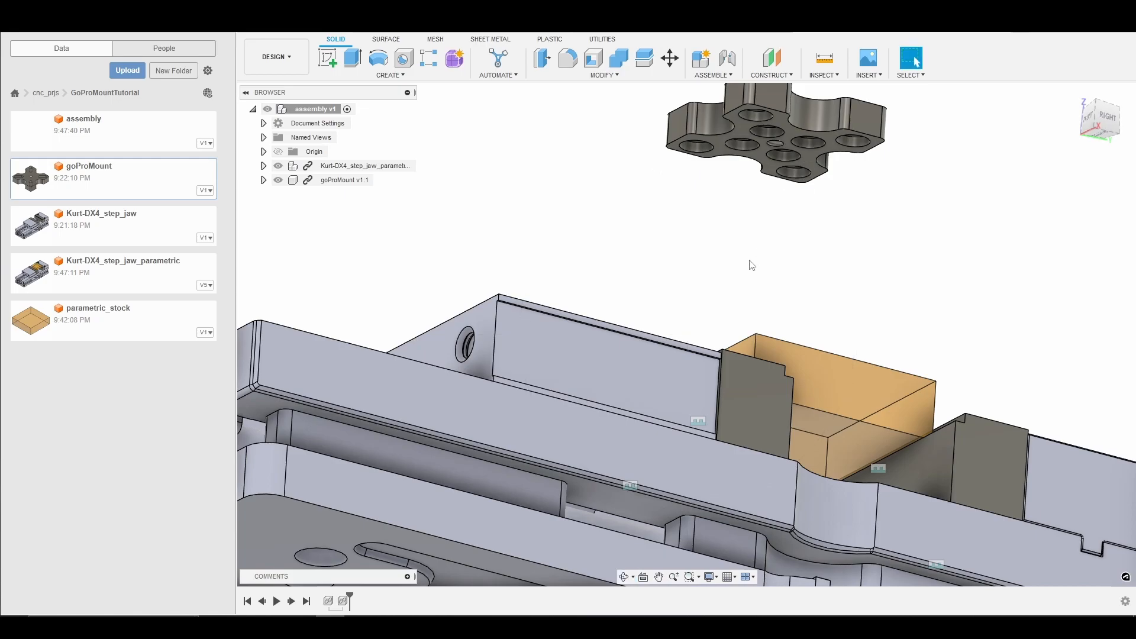
key(j)
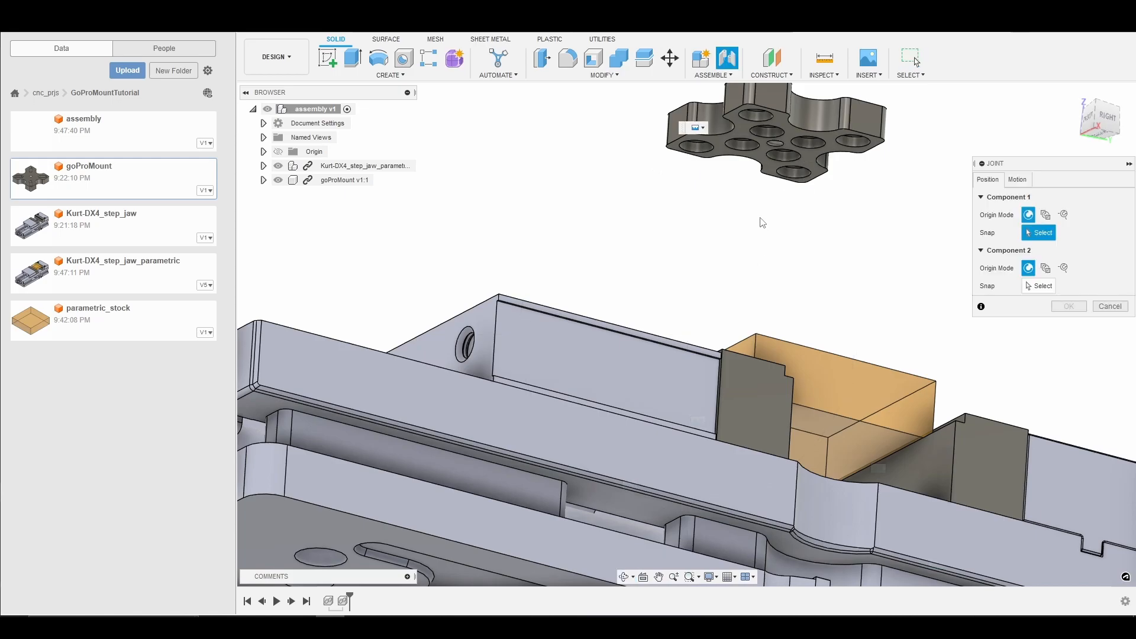
scroll(775, 147, up, 3)
click(777, 141)
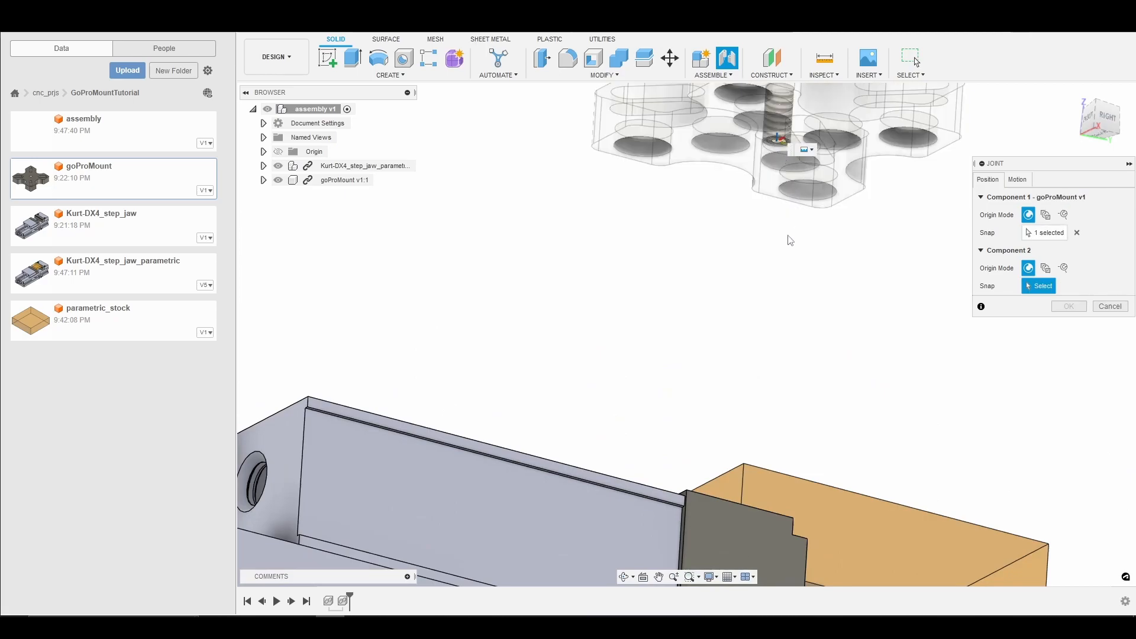
scroll(715, 549, down, 3)
click(623, 577)
drag(668, 416, 887, 189)
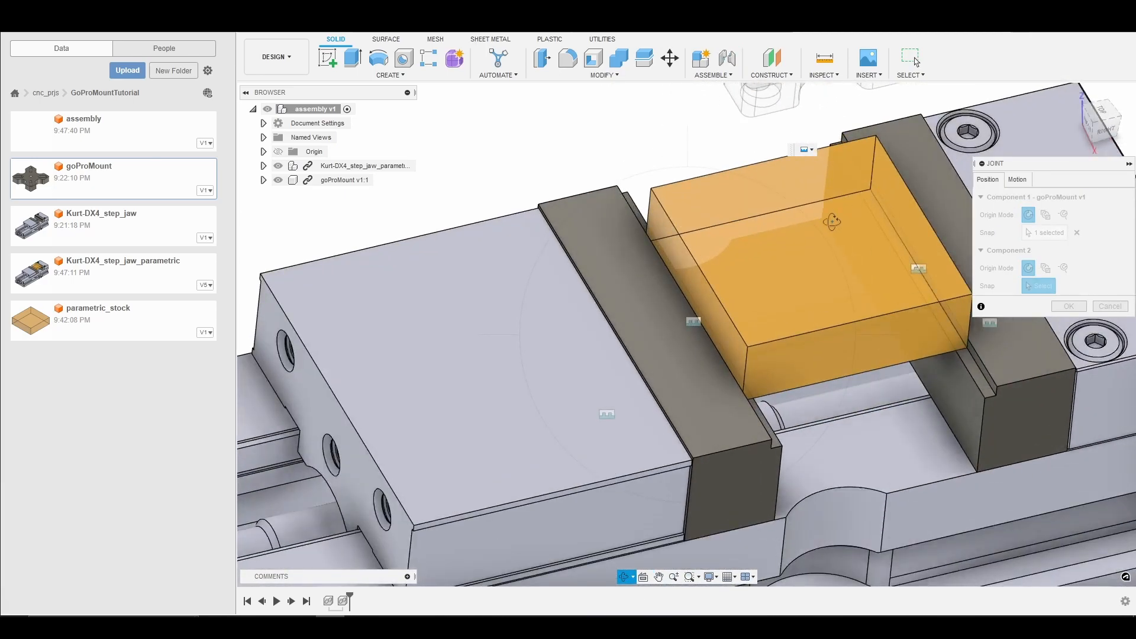
key(Escape)
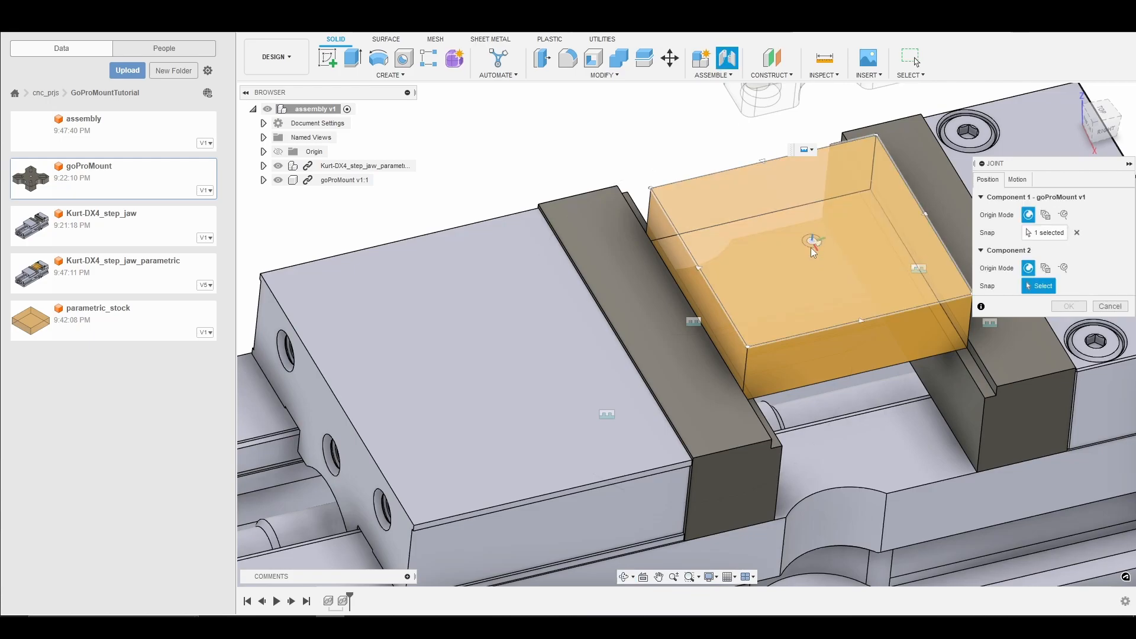
click(812, 245)
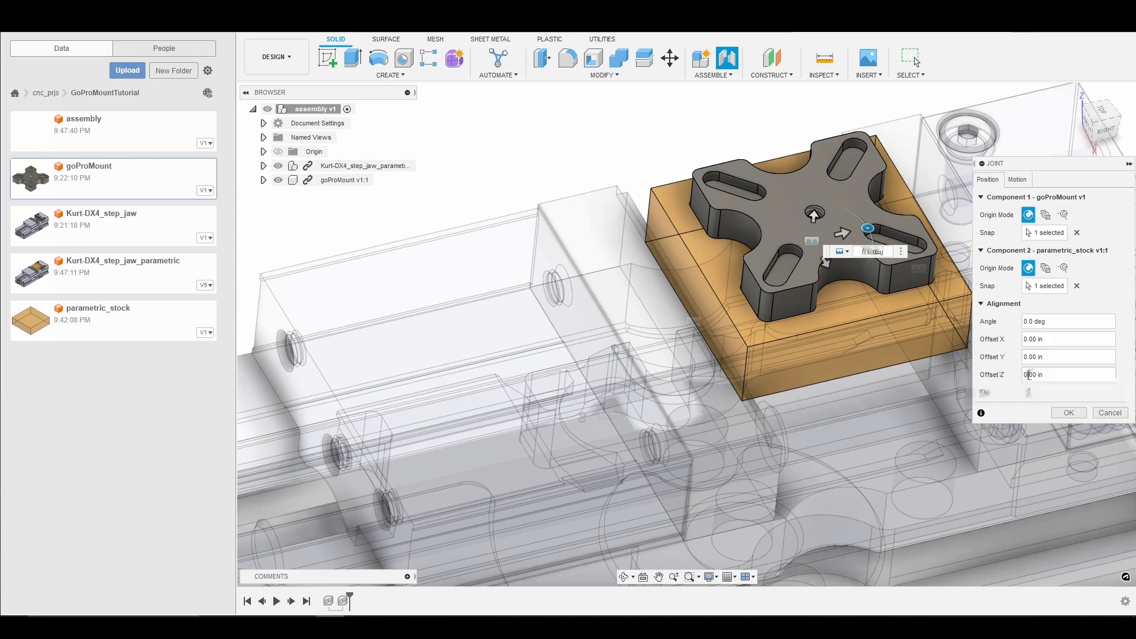
Set the joint's Z offset to -0.45 in so the mount sits inside the stock, and finish the joint
text(-)
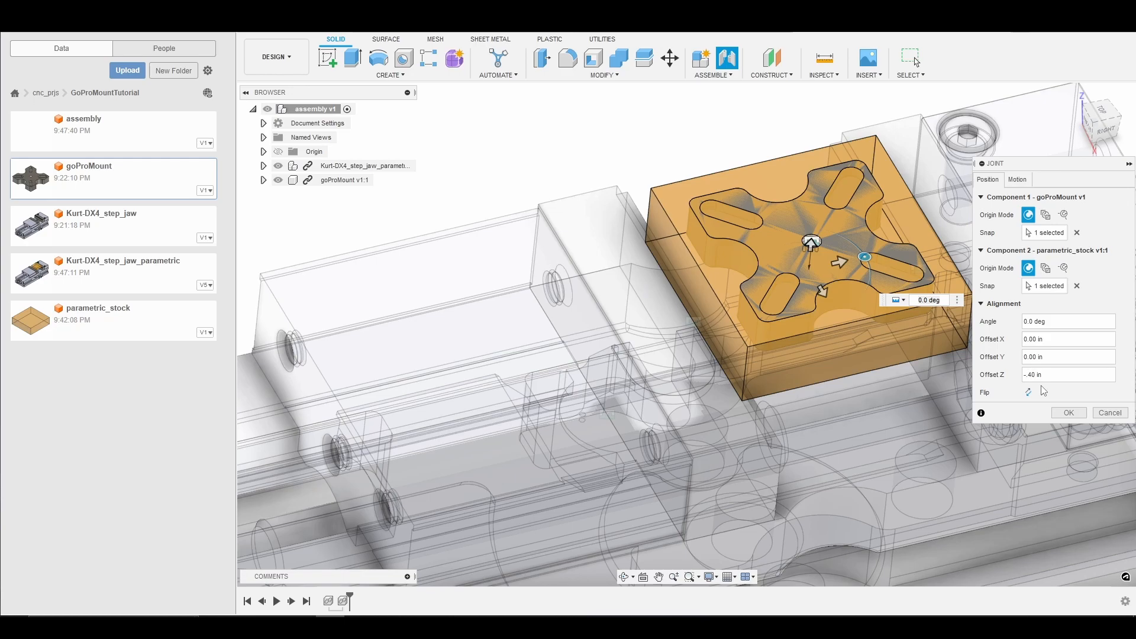
text(5)
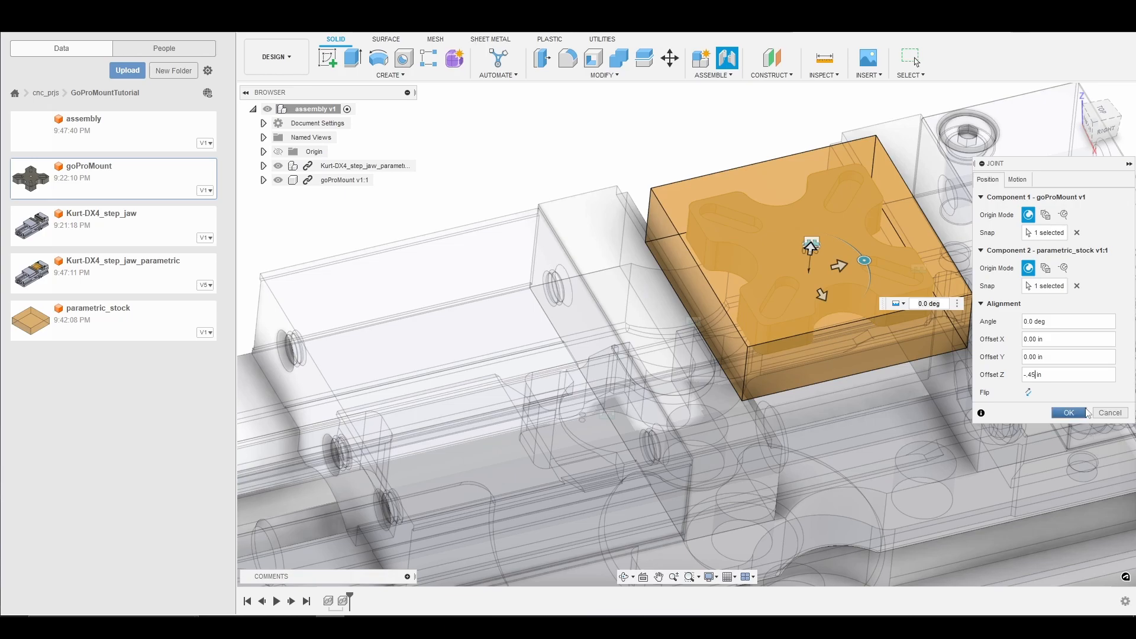
click(1072, 413)
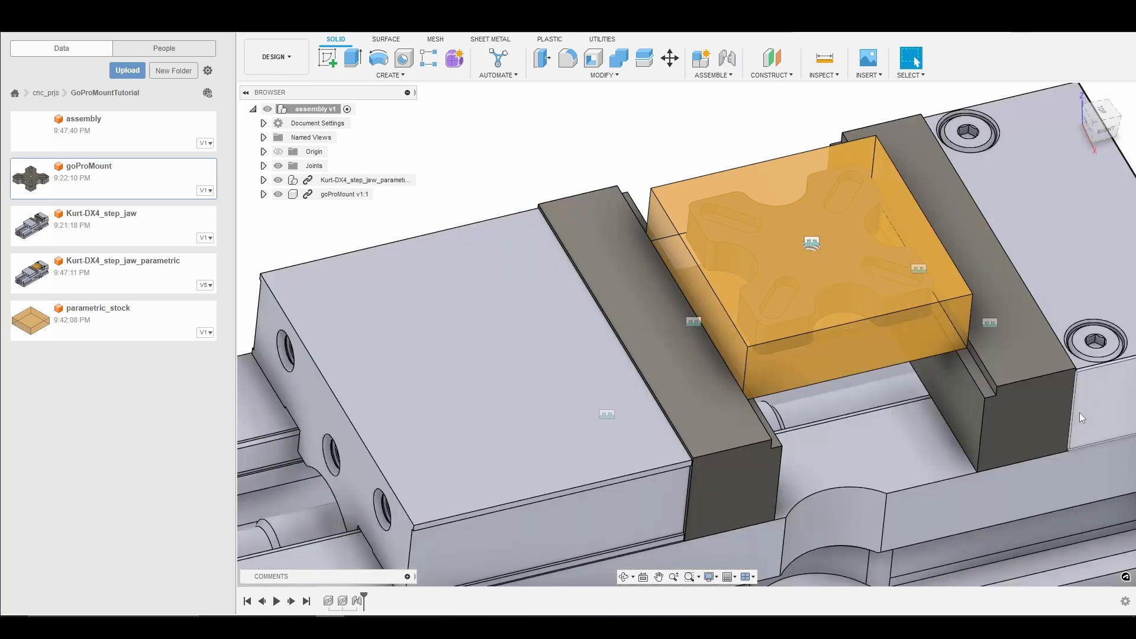
Insert the Kurt-DX4_step_jaw vise into the assembly and move it 14 in along X, beside the parametric vise
scroll(942, 371, down, 5)
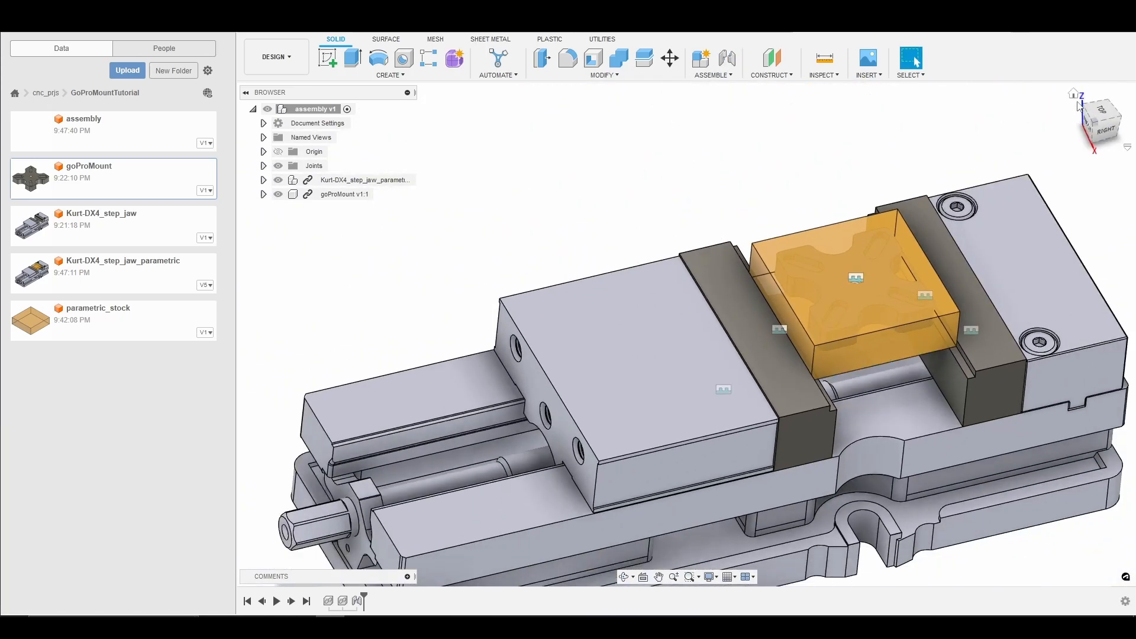
click(1074, 96)
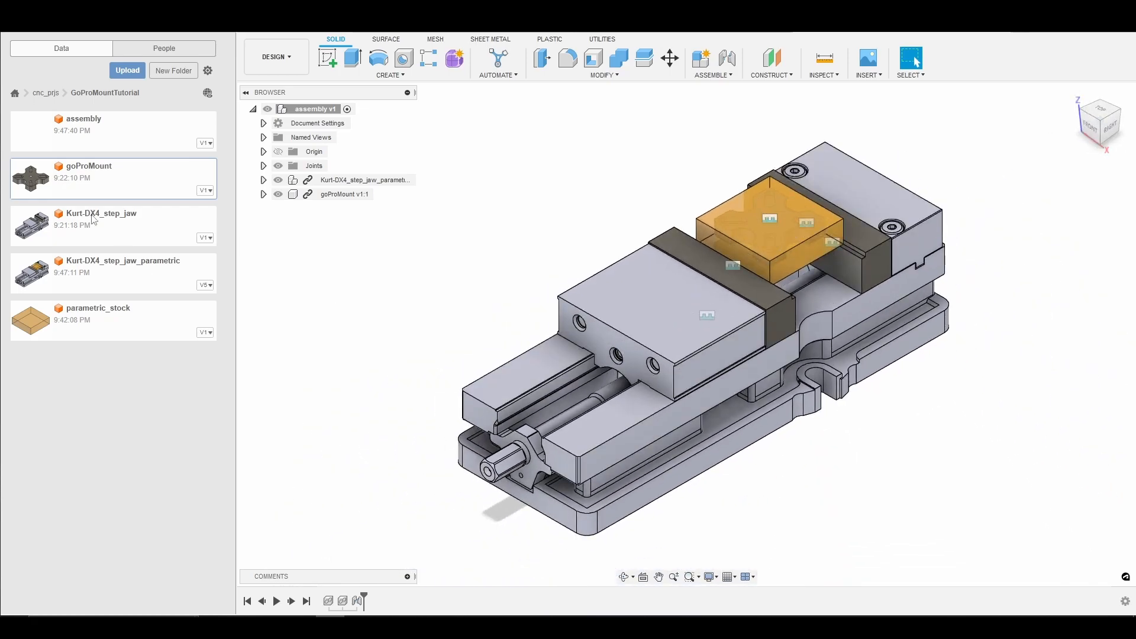
drag(117, 236, 543, 205)
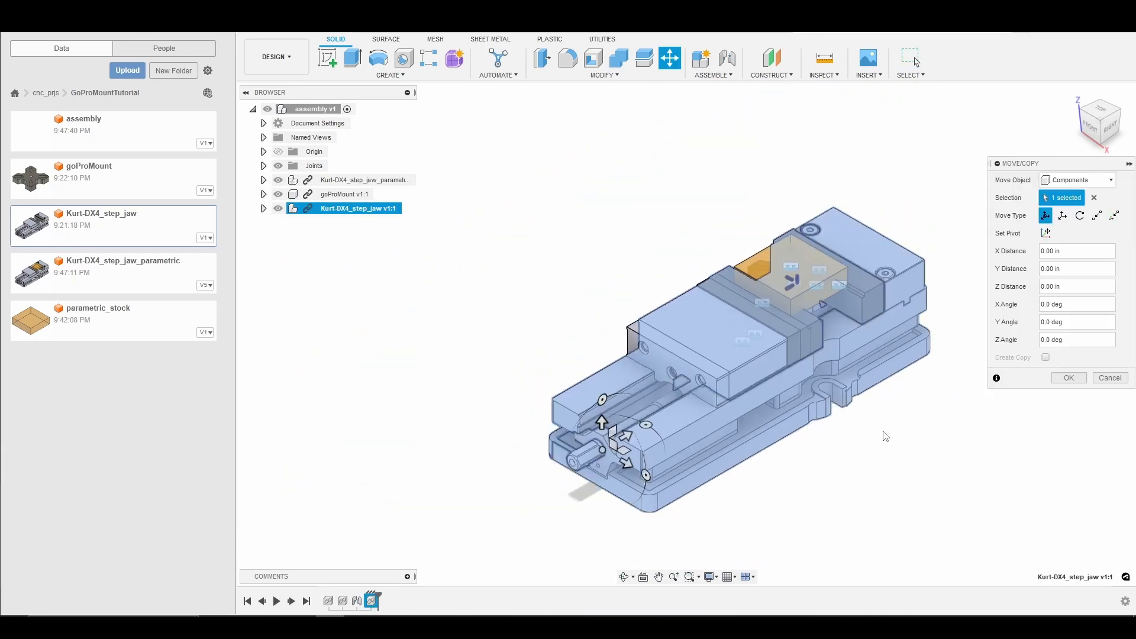
scroll(886, 436, down, 2)
middle_drag(903, 438, 769, 306)
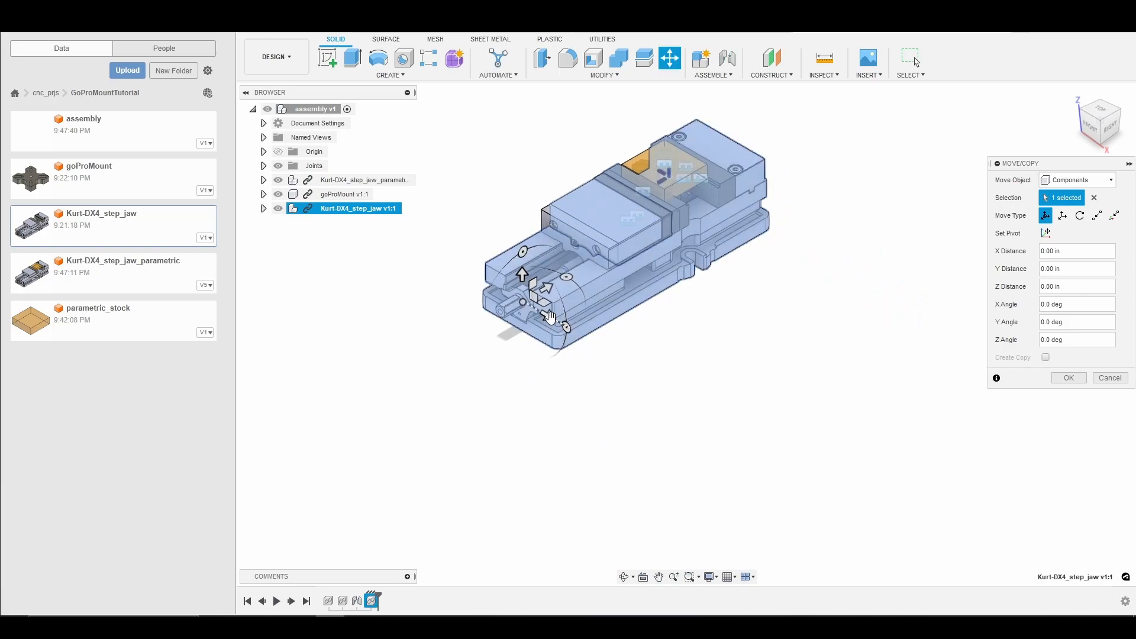
drag(550, 316, 742, 456)
drag(777, 472, 777, 473)
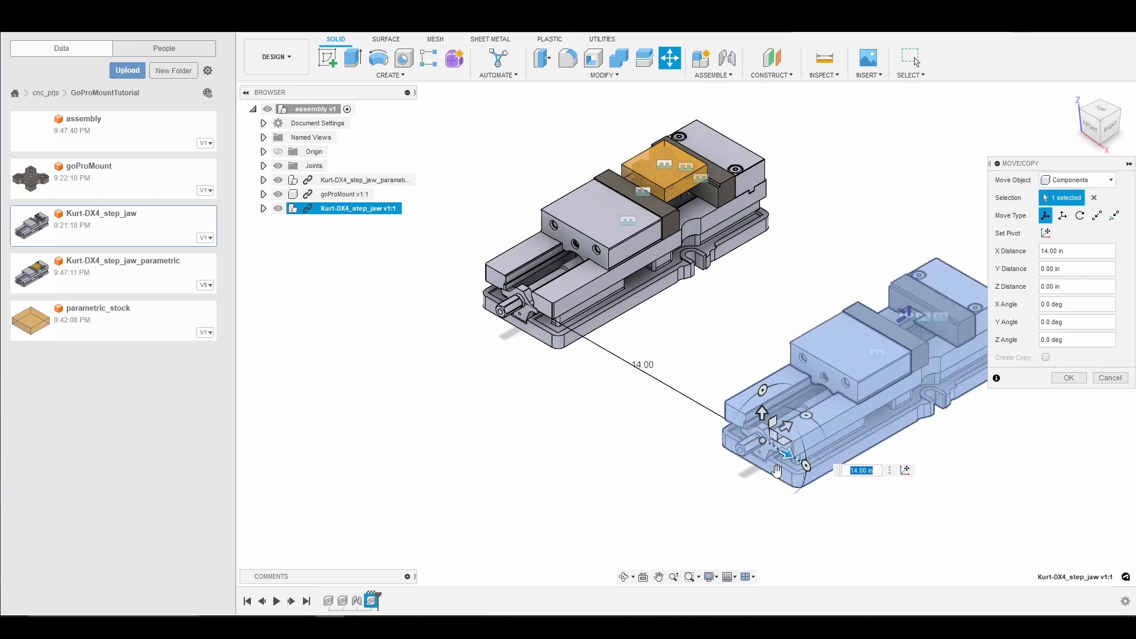
key(Return)
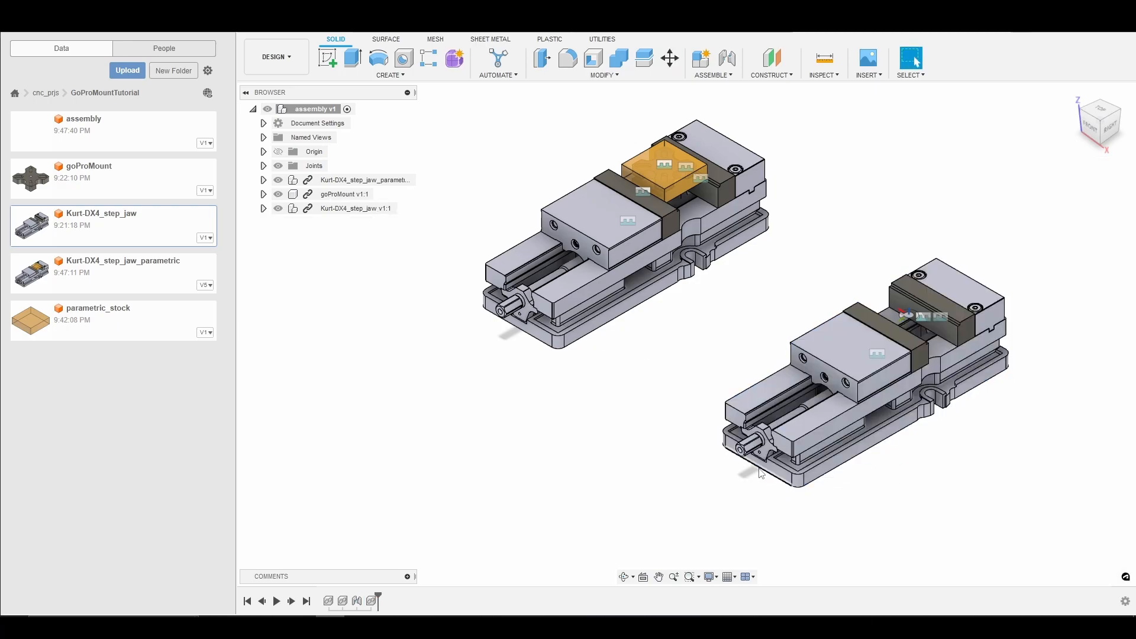
Insert a second goProMount between the two vises, raise it 9 in along Z and flip it over so its round holes face up
scroll(736, 363, up, 3)
scroll(779, 299, up, 4)
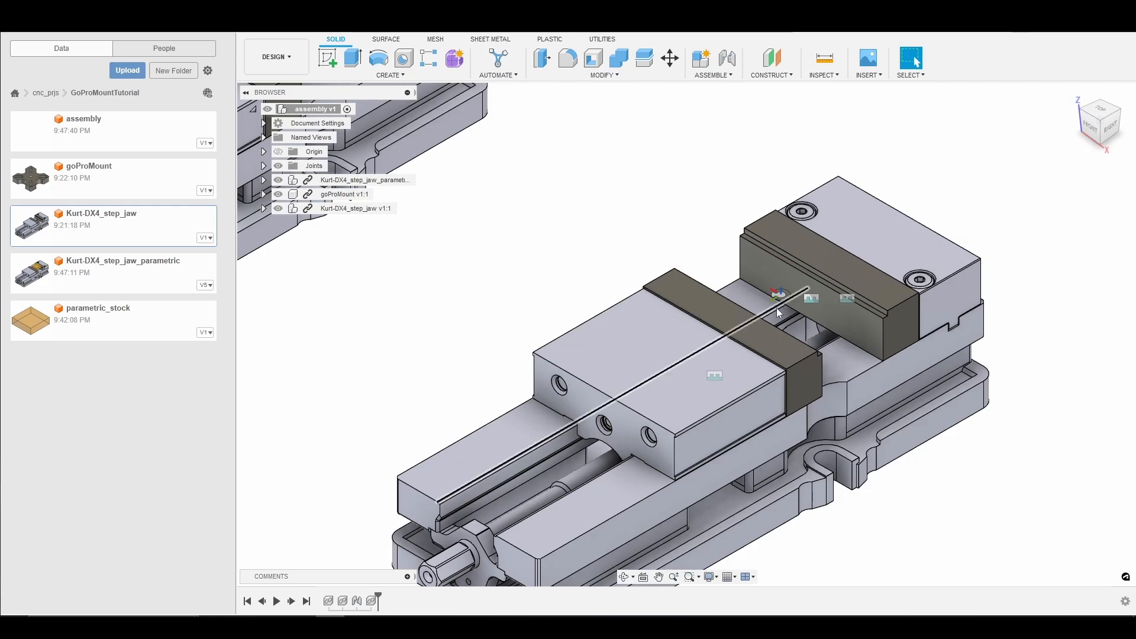
scroll(821, 289, down, 2)
scroll(822, 294, down, 3)
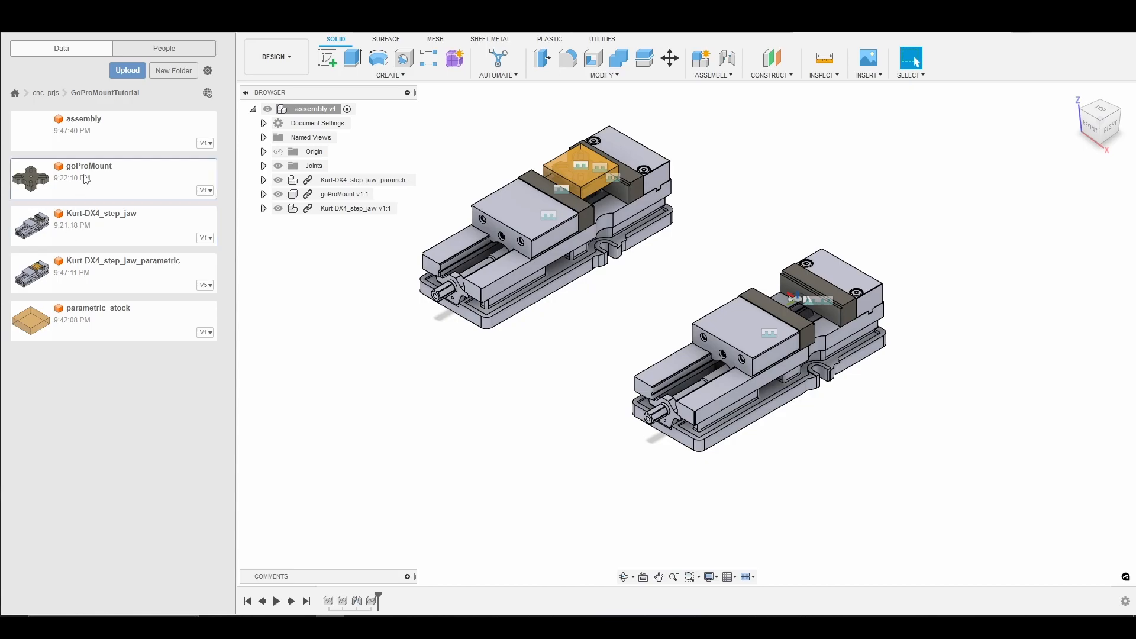
drag(86, 179, 678, 265)
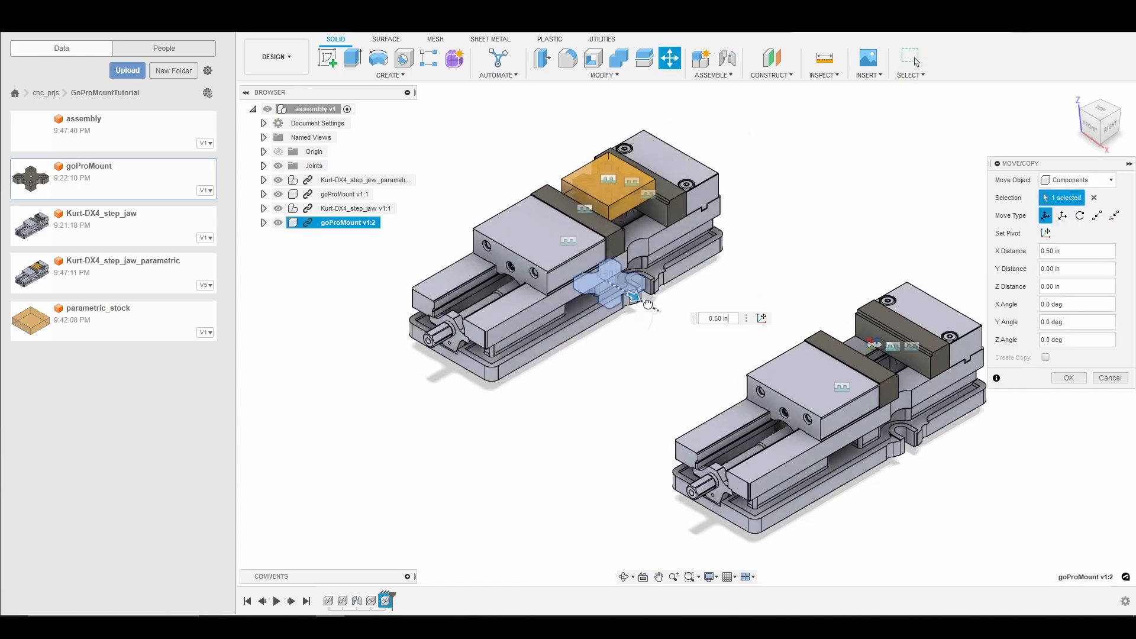
drag(732, 324, 767, 138)
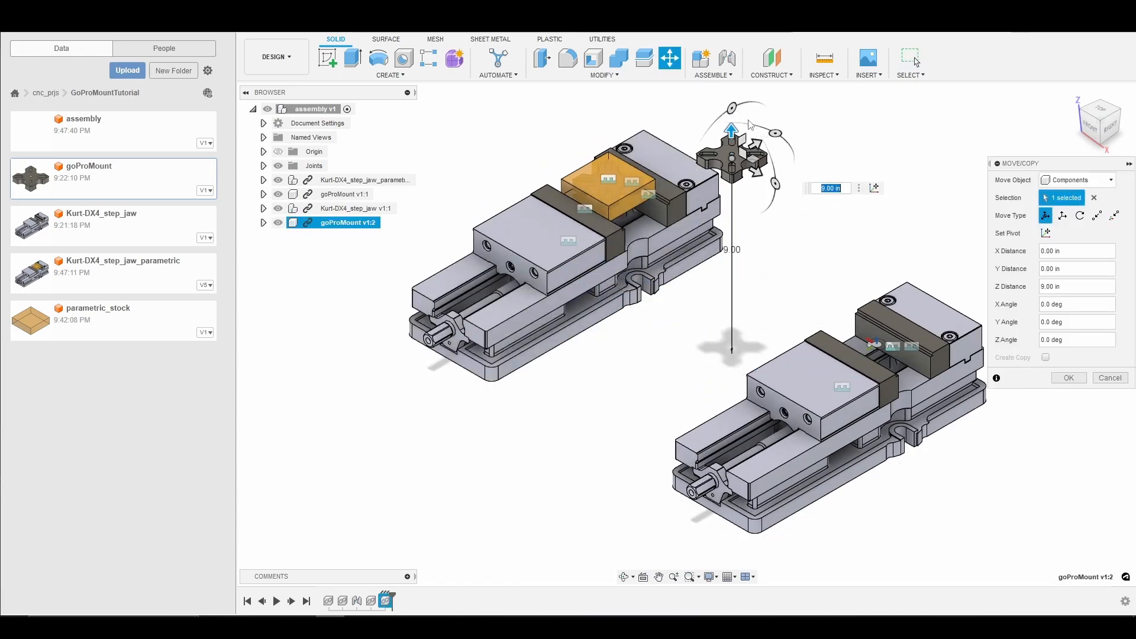
drag(775, 184, 678, 127)
key(Return)
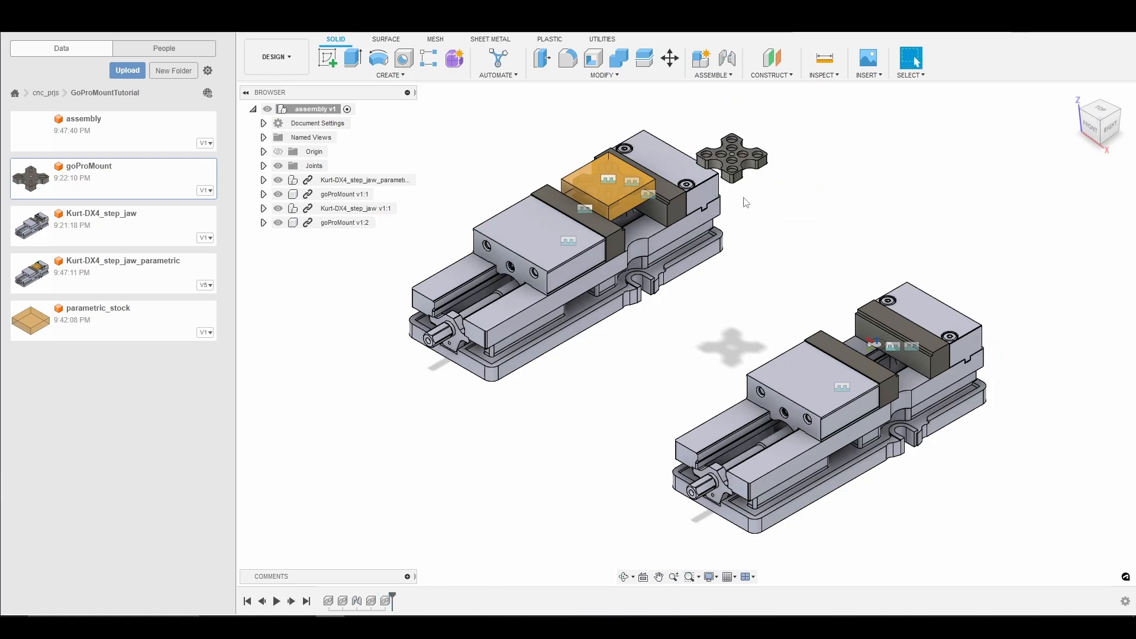
Start a joint from the centre hole on the underside of the second goProMount
scroll(772, 266, up, 2)
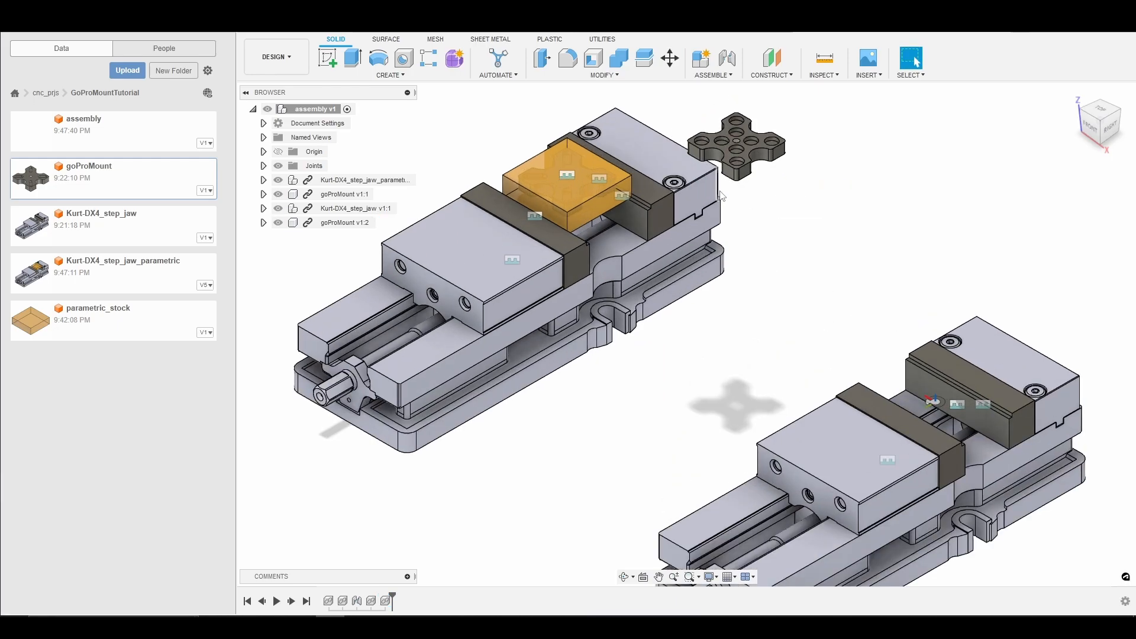
click(623, 577)
drag(749, 276, 758, 188)
scroll(758, 188, up, 3)
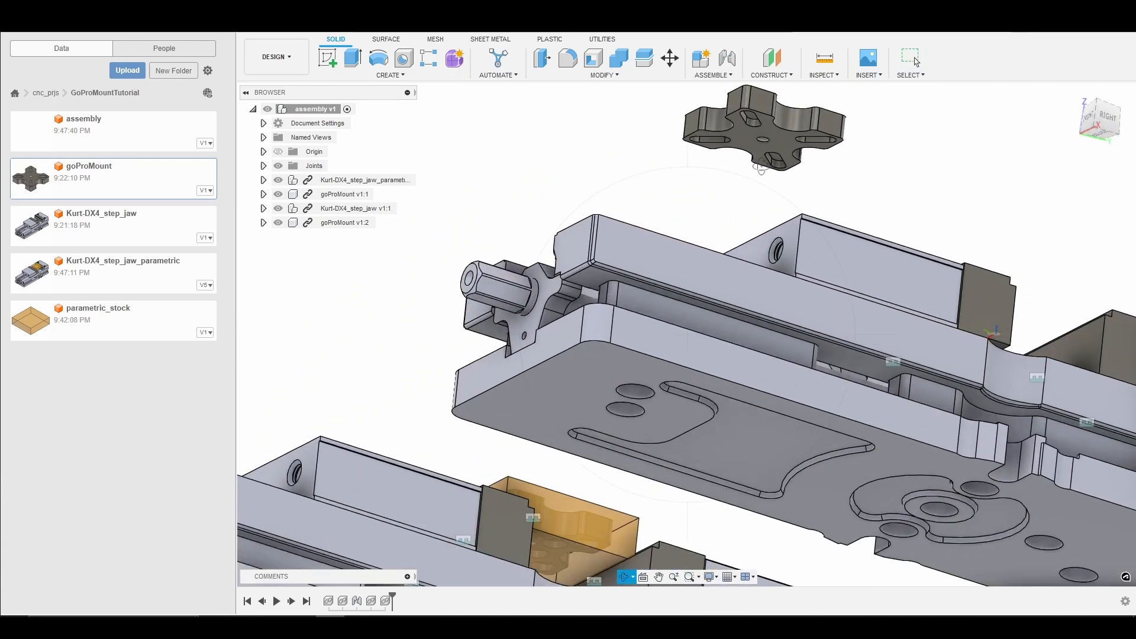
key(Escape)
key(j)
scroll(765, 151, up, 2)
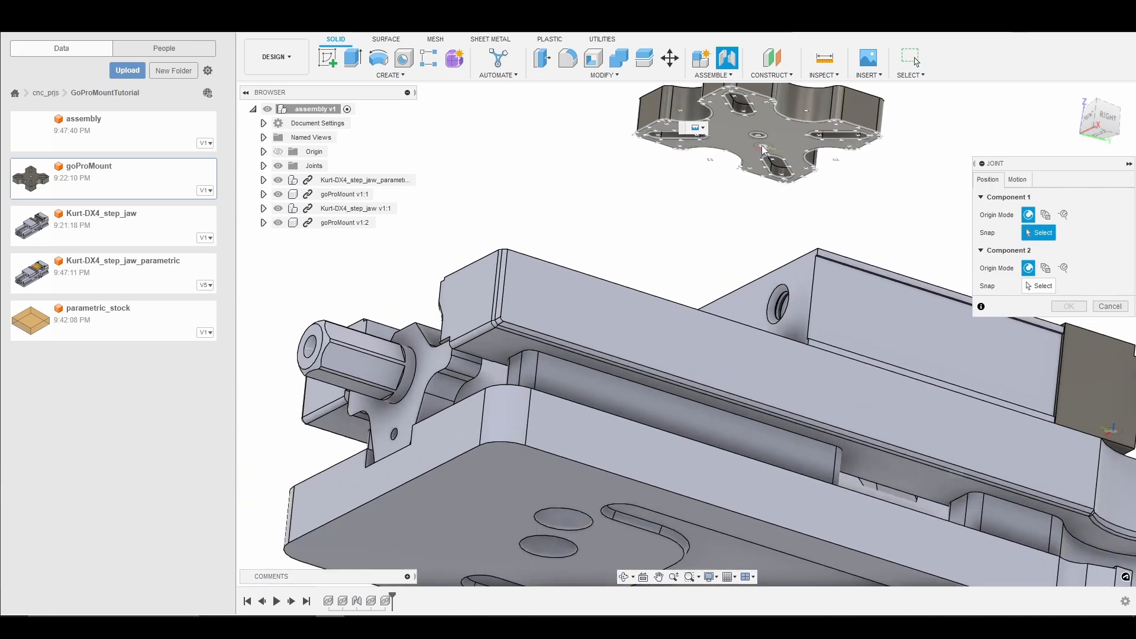
click(763, 148)
Attach the second goProMount to the joint origin on the second vise's fixed step jaw and finish the joint
scroll(746, 326, down, 2)
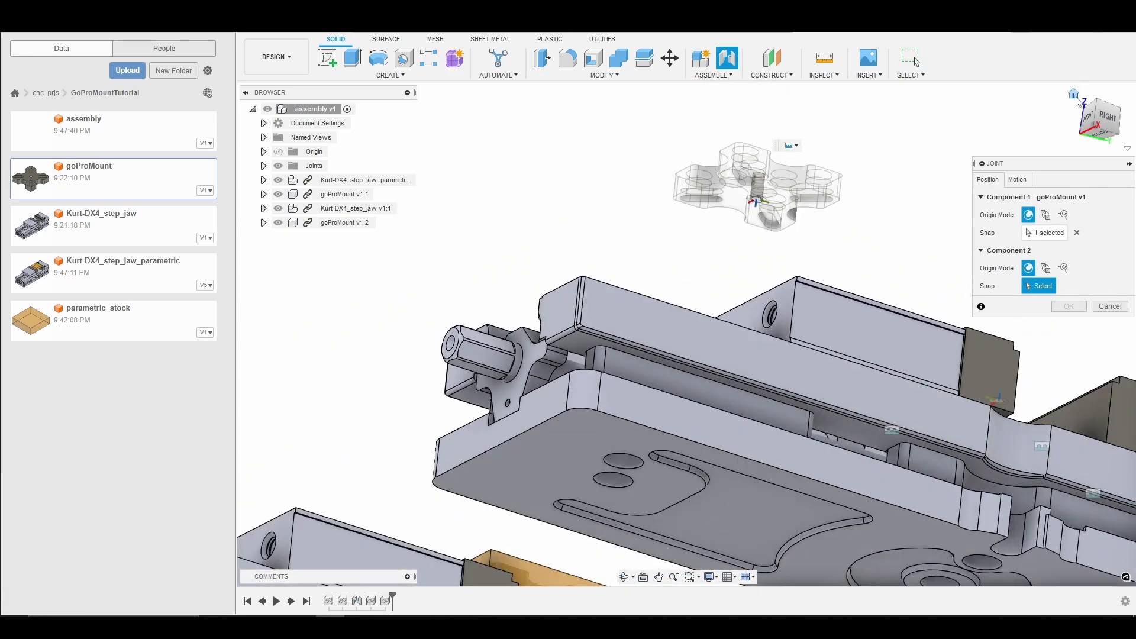
click(1075, 94)
scroll(861, 397, up, 4)
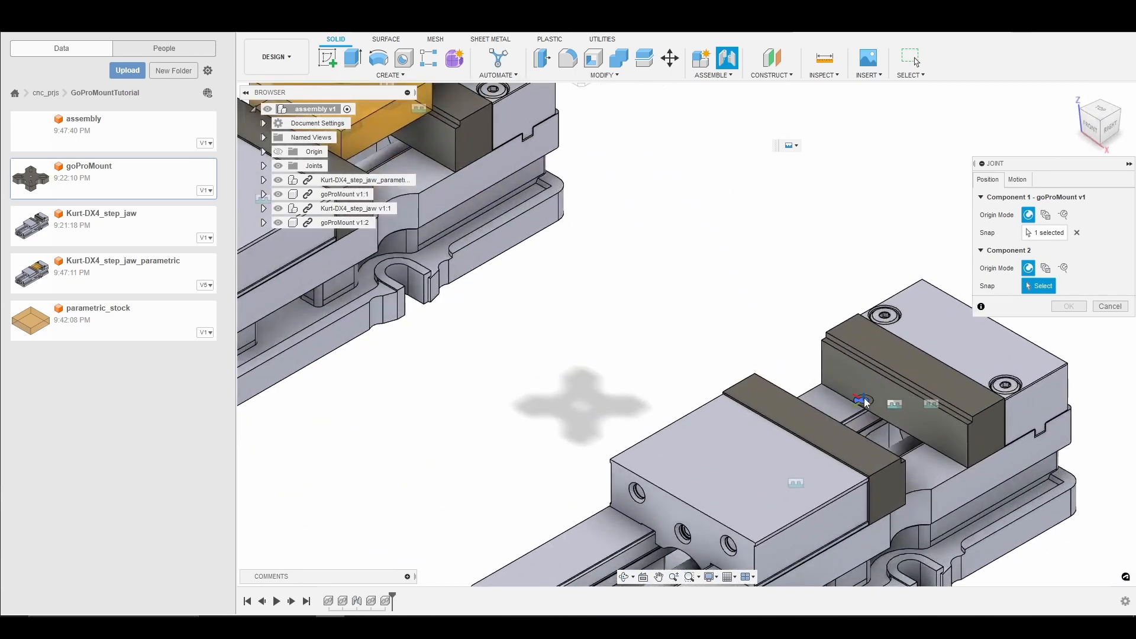
click(864, 401)
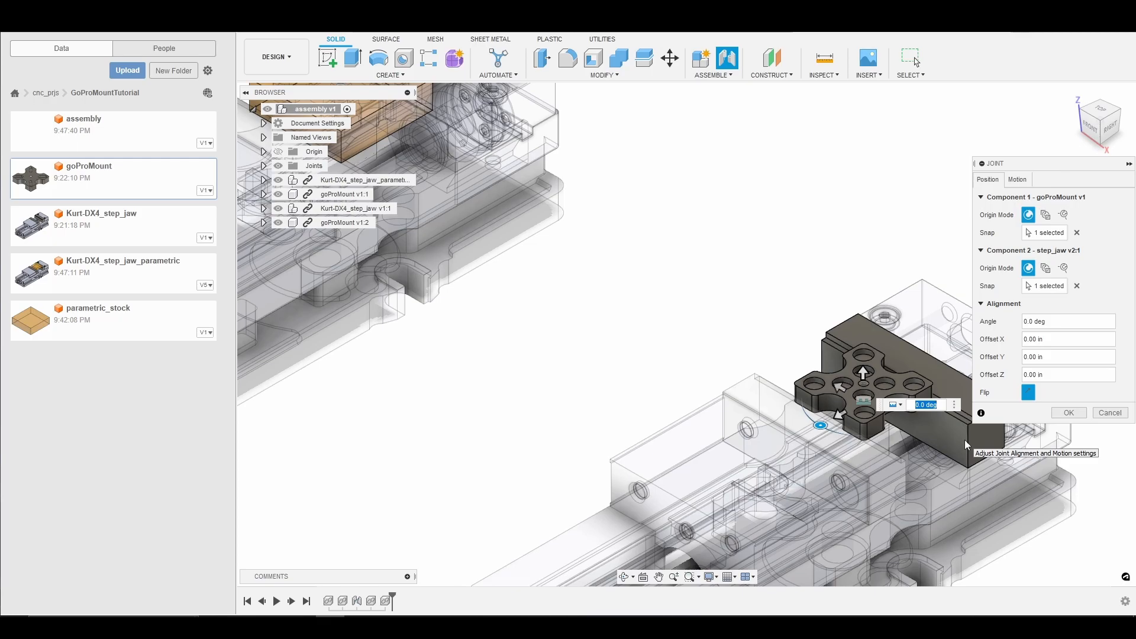
scroll(932, 443, down, 3)
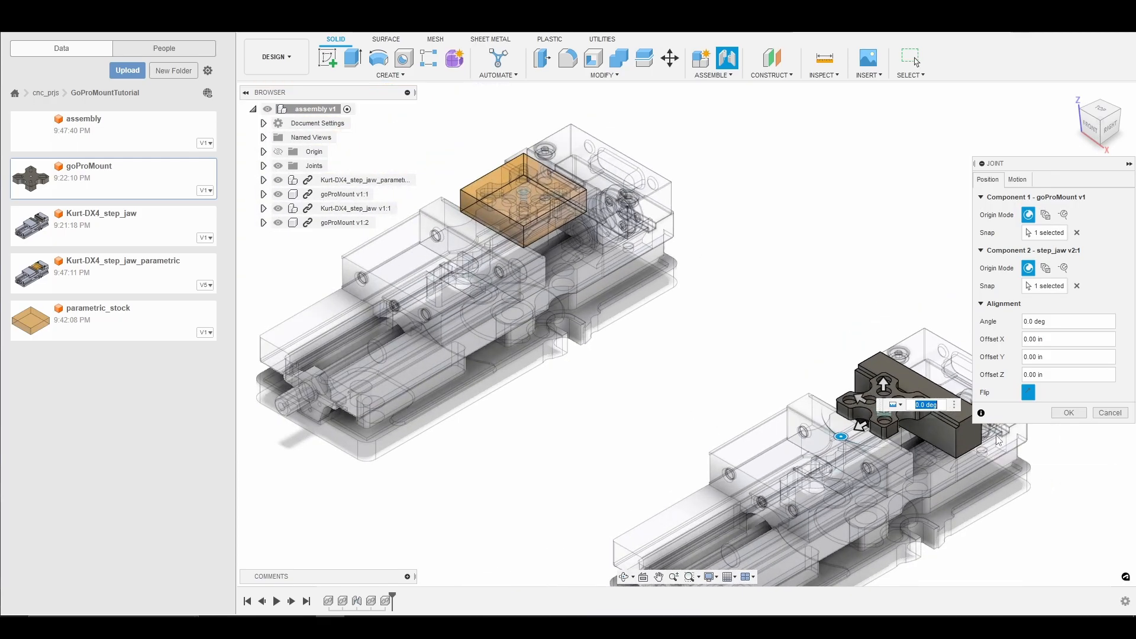
click(1069, 414)
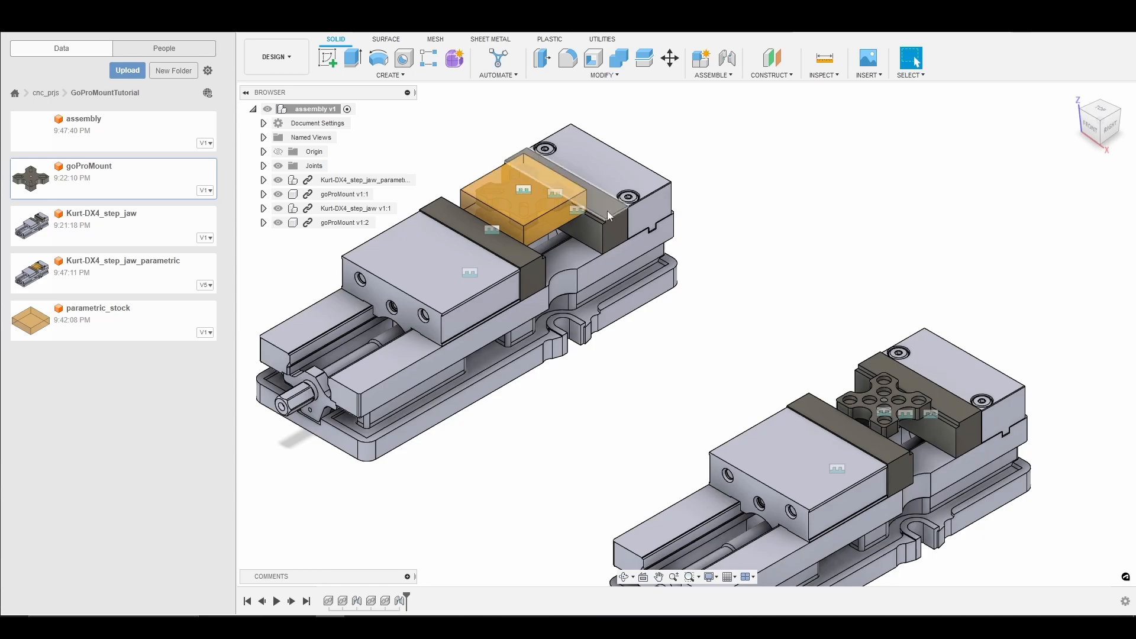
scroll(749, 305, up, 2)
scroll(750, 306, down, 3)
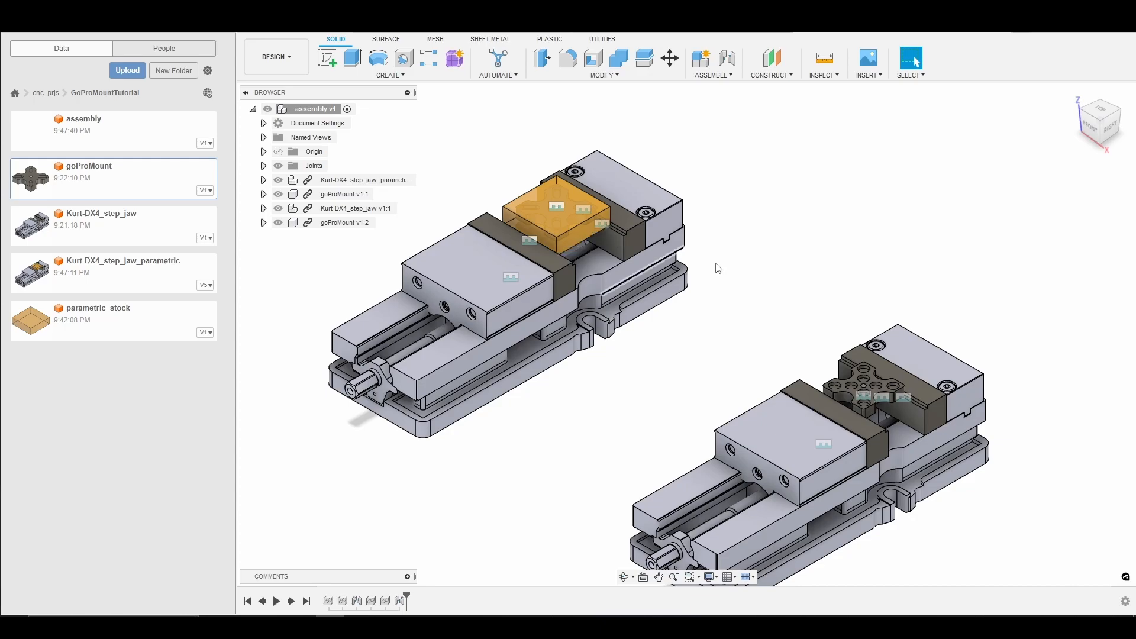
scroll(889, 381, up, 8)
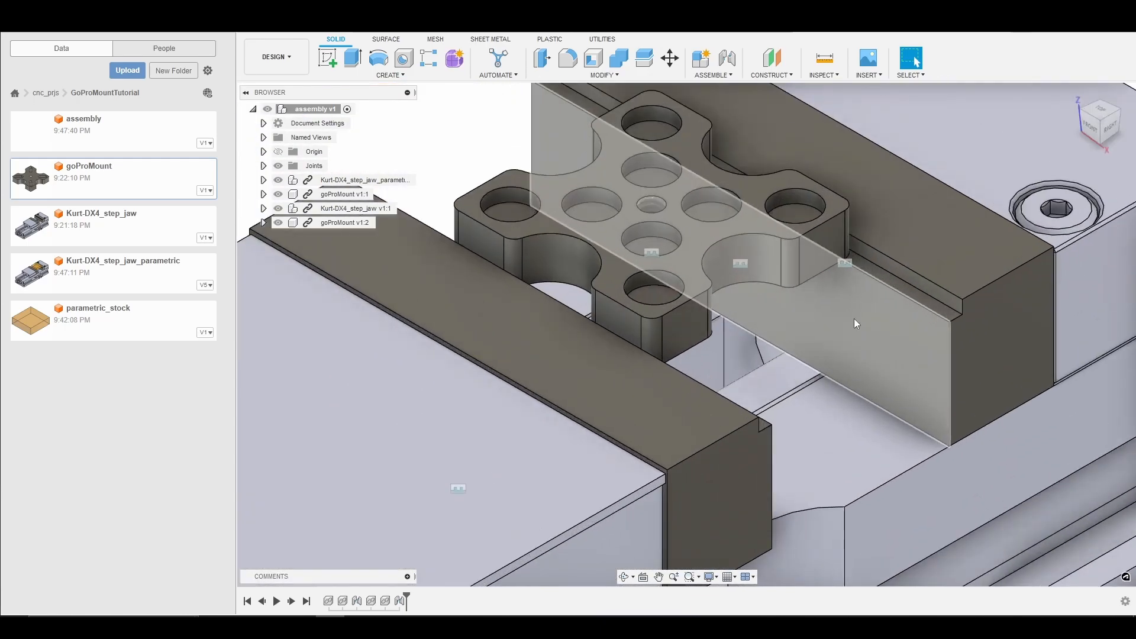
scroll(854, 319, up, 3)
scroll(704, 204, down, 10)
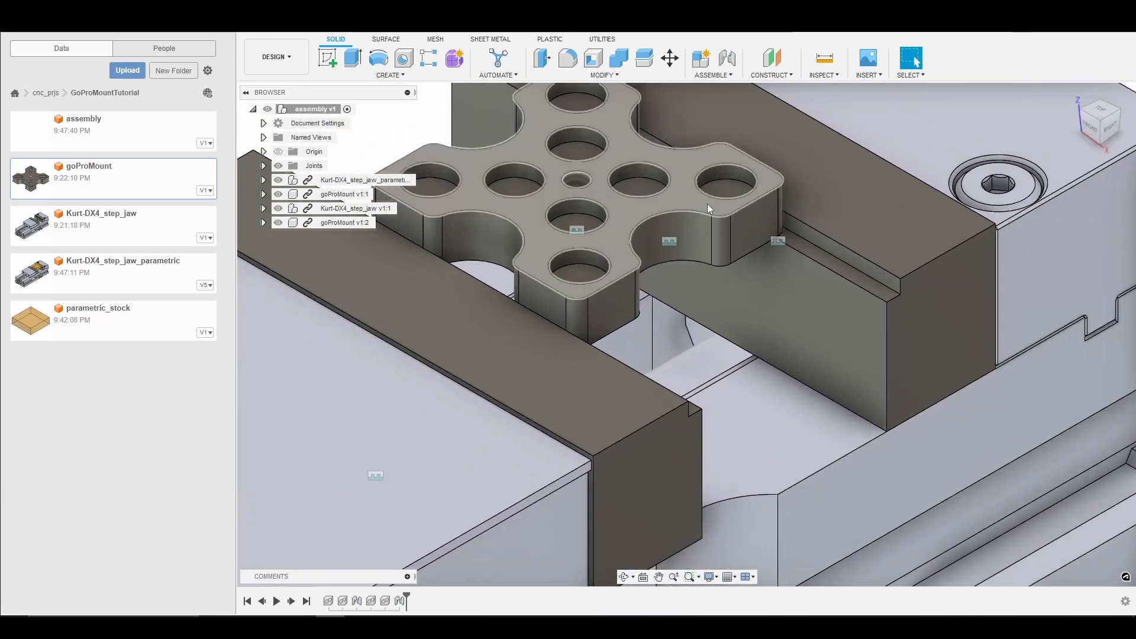
scroll(701, 205, down, 2)
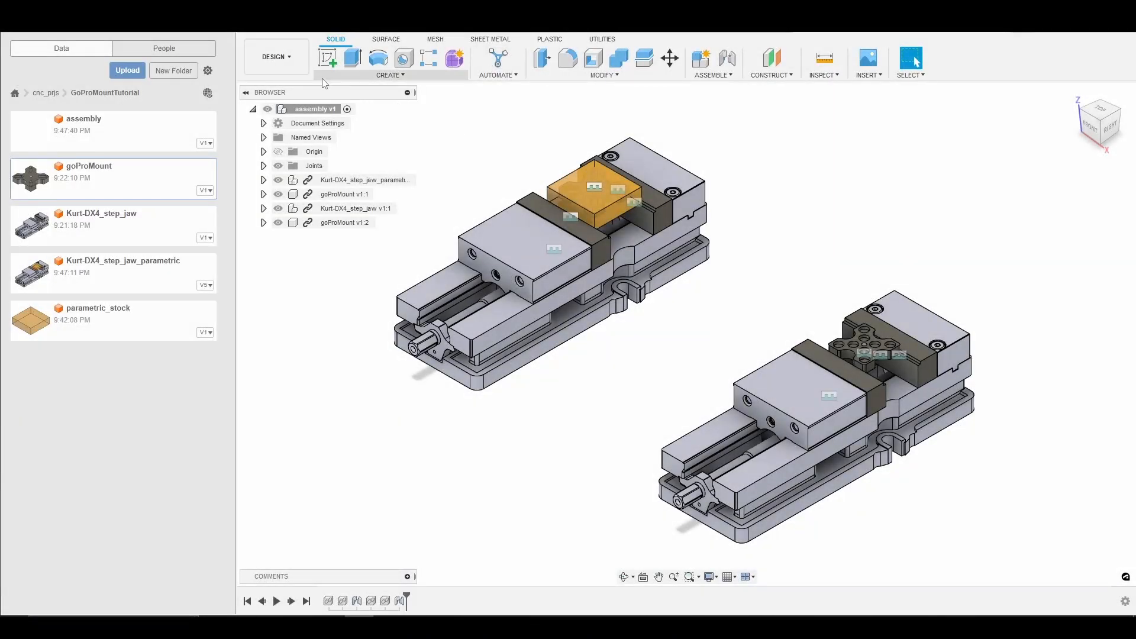
Switch to the Manufacture workspace and create a new milling setup for the assembly
click(298, 72)
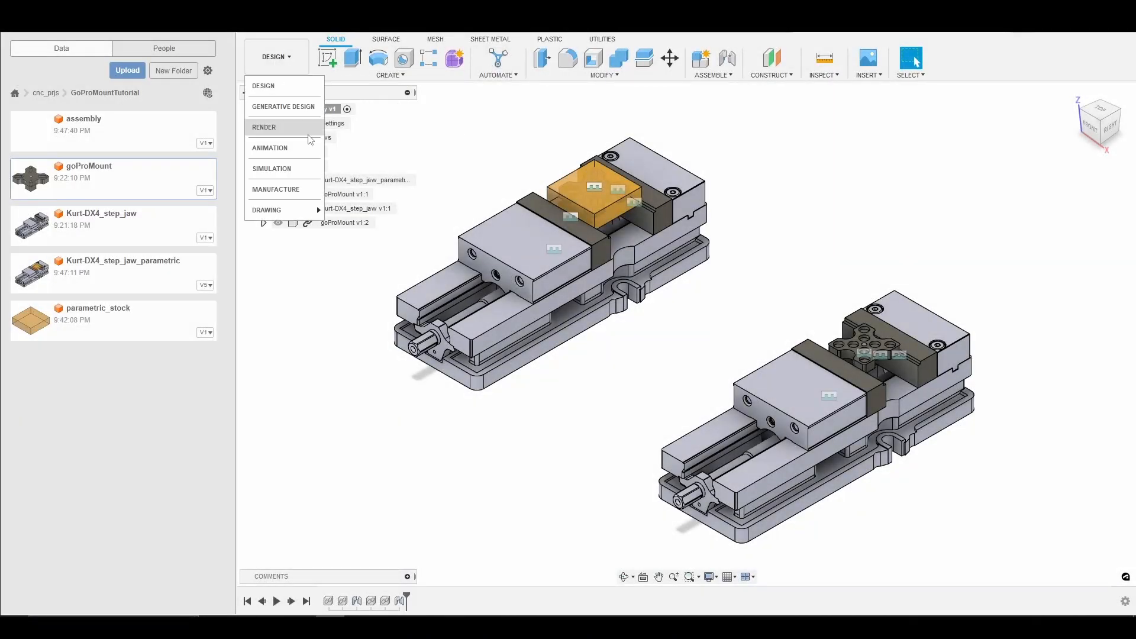
click(310, 199)
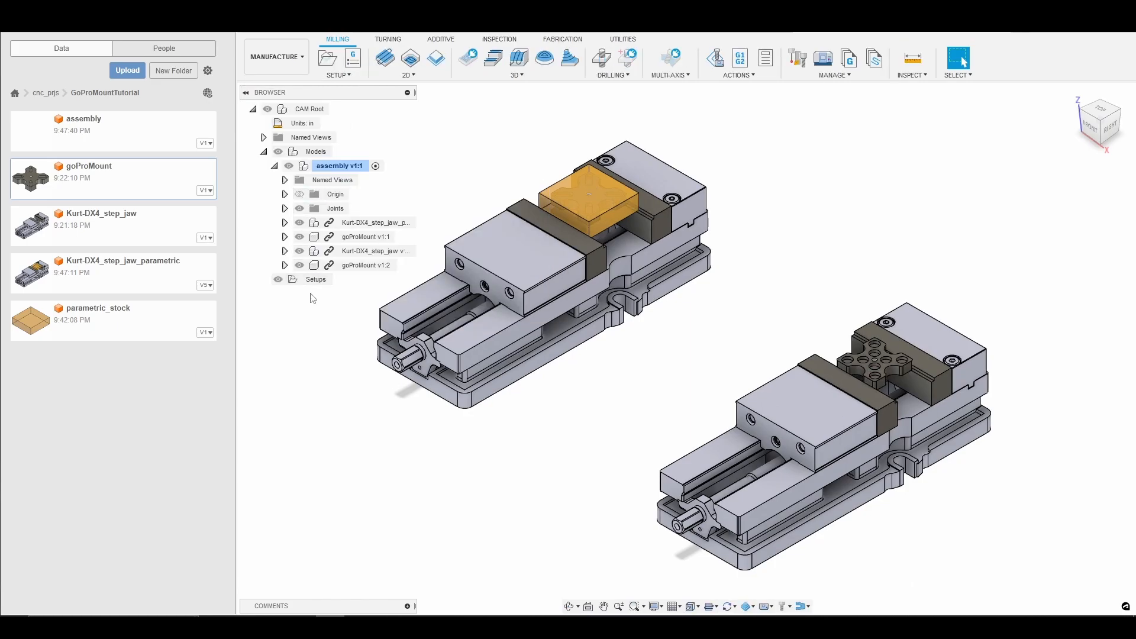
click(317, 280)
right_click(317, 280)
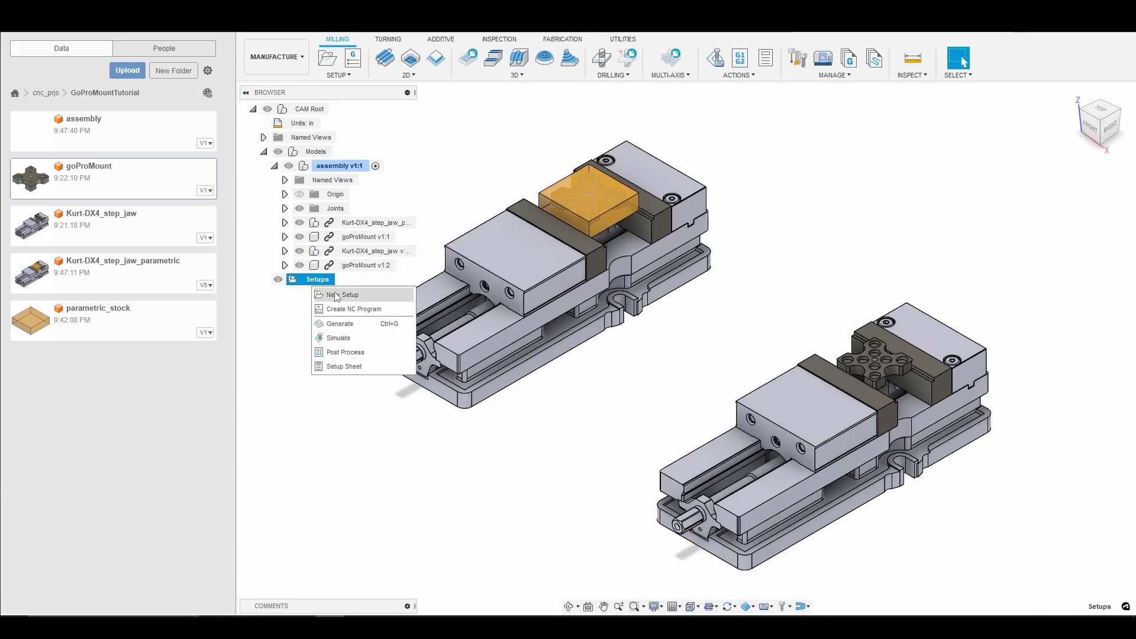
click(340, 295)
drag(616, 152, 870, 97)
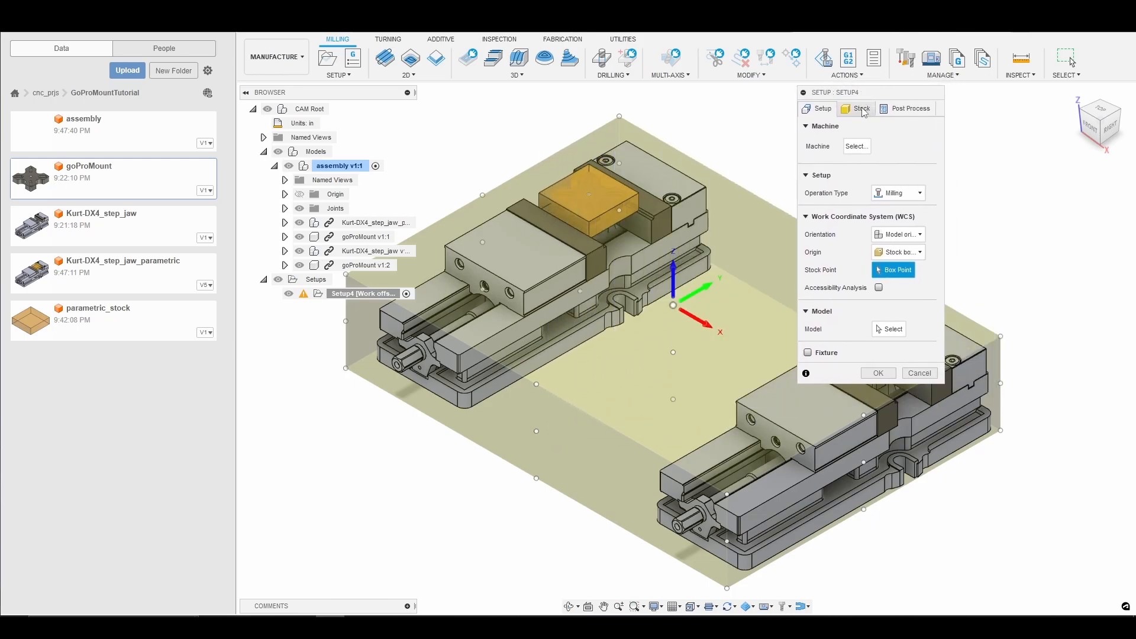
Define the setup's stock as From solid, using the orange parametric stock body in the first vise
click(861, 109)
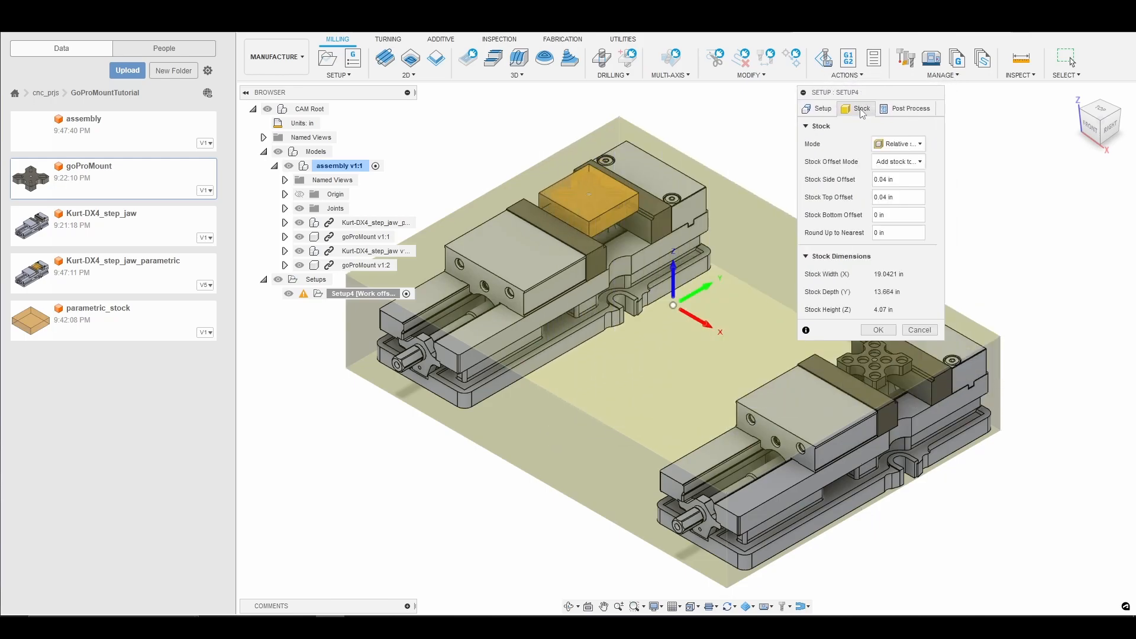
click(905, 143)
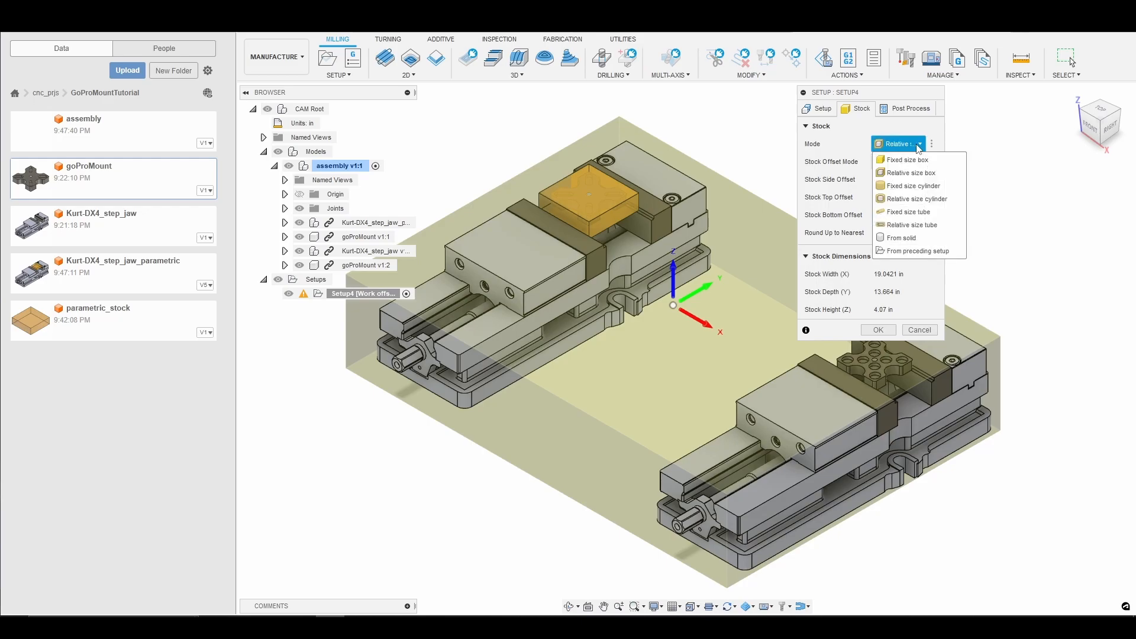
click(911, 239)
scroll(549, 195, up, 5)
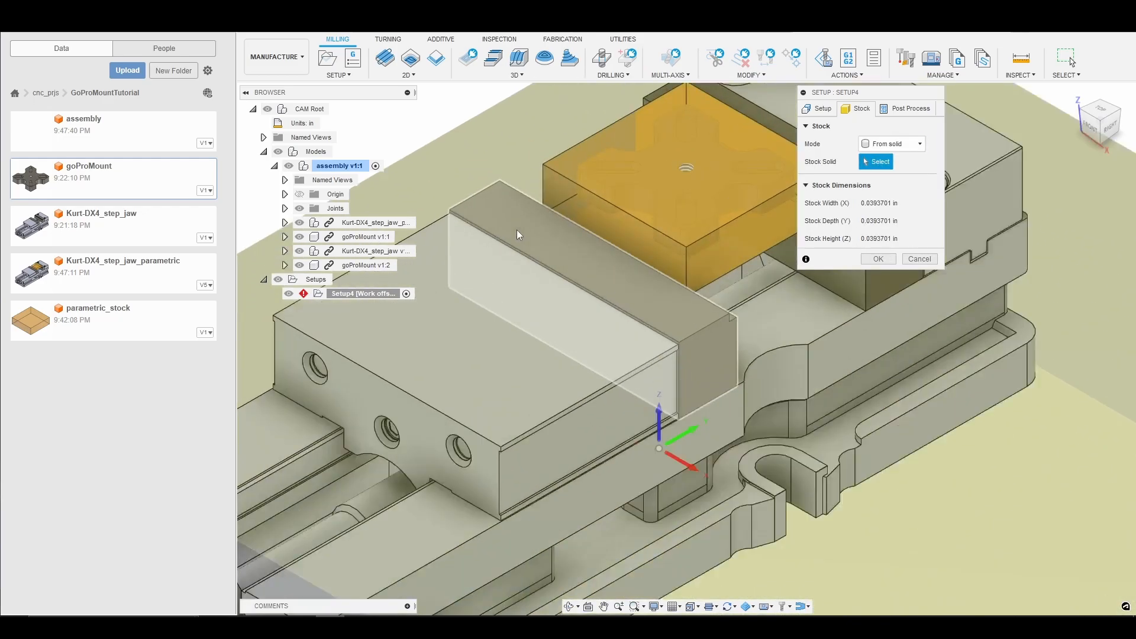
click(549, 189)
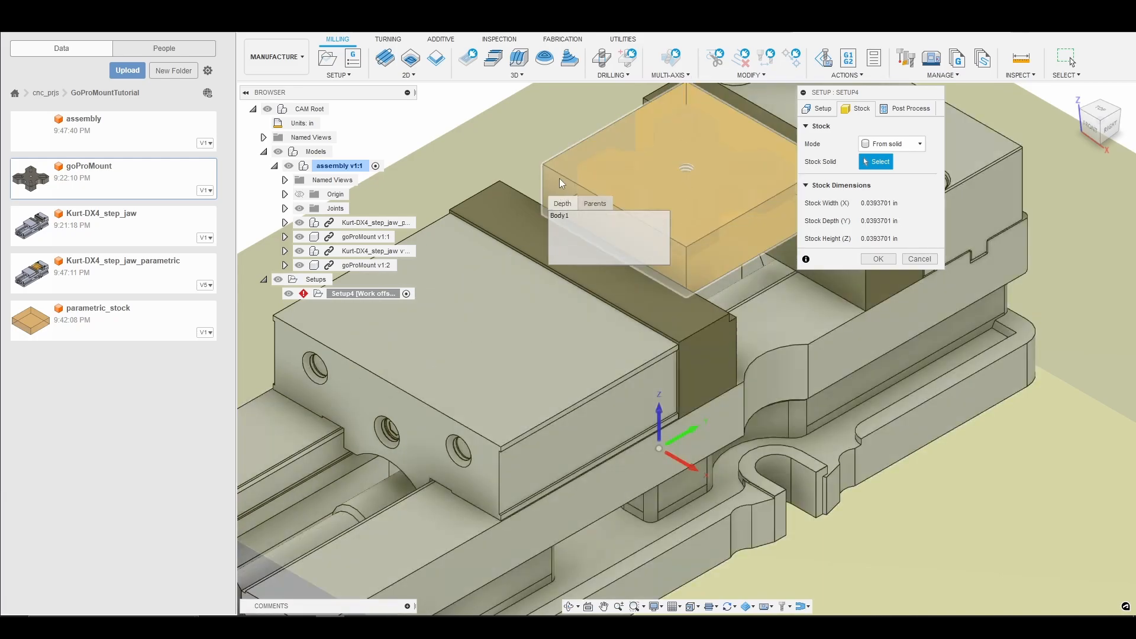
click(561, 183)
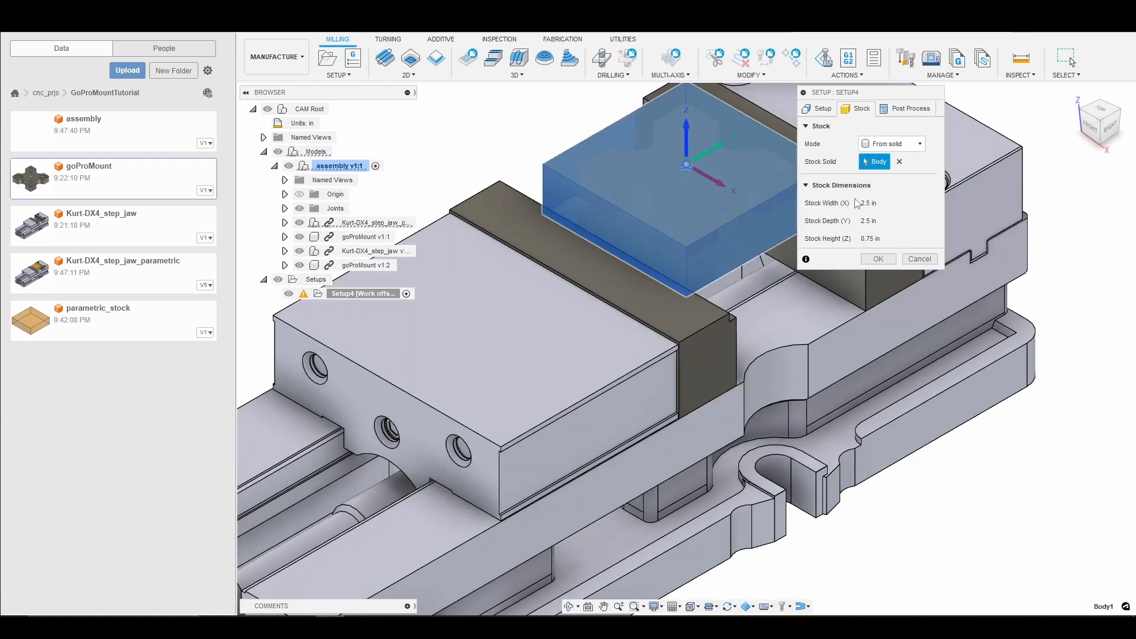
Choose the goProMount body inside the stock as the setup's model
click(819, 108)
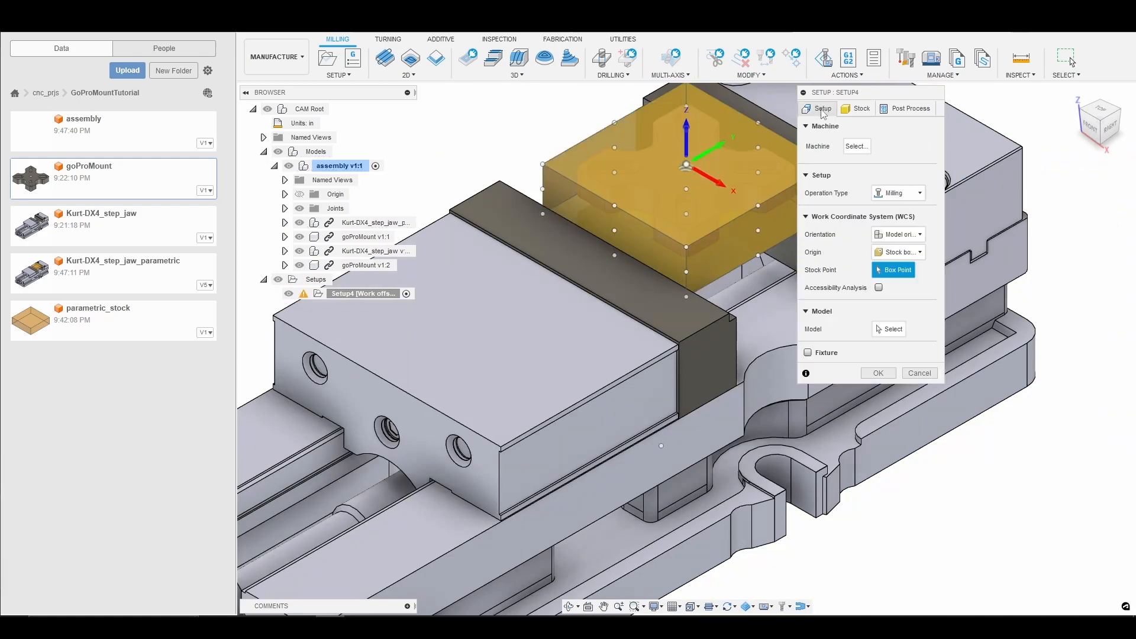
scroll(594, 286, down, 3)
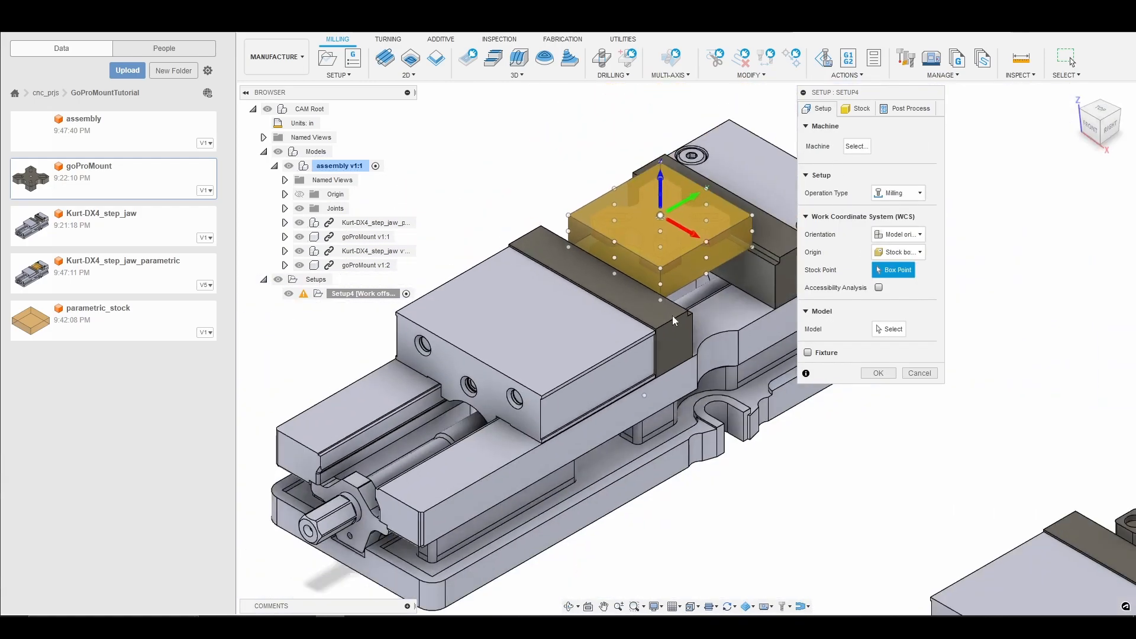
click(890, 333)
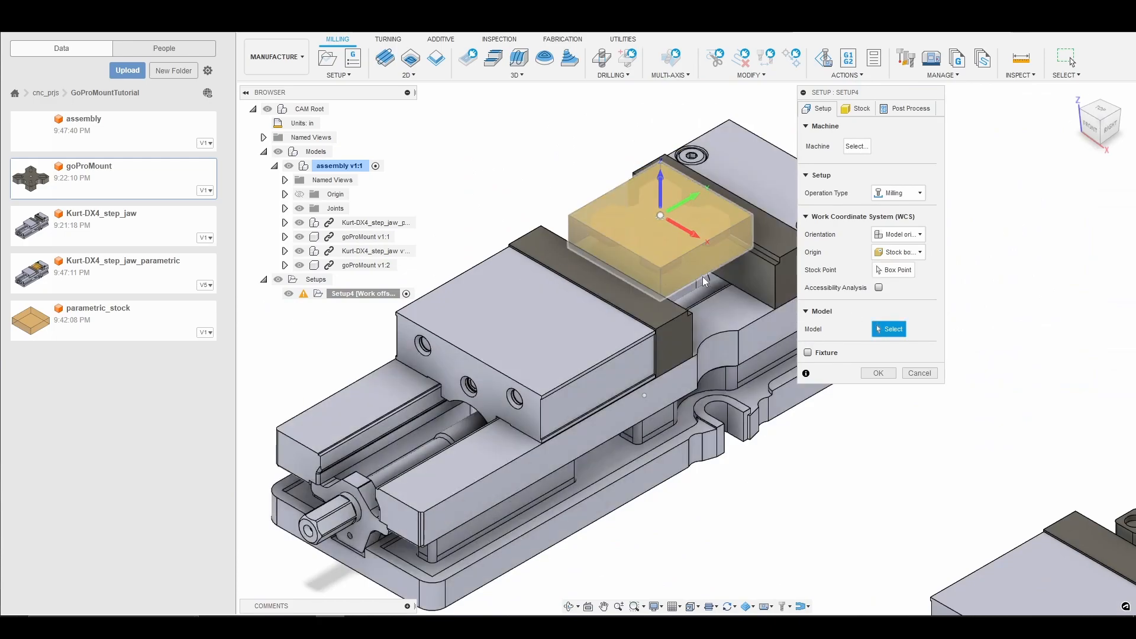
click(669, 256)
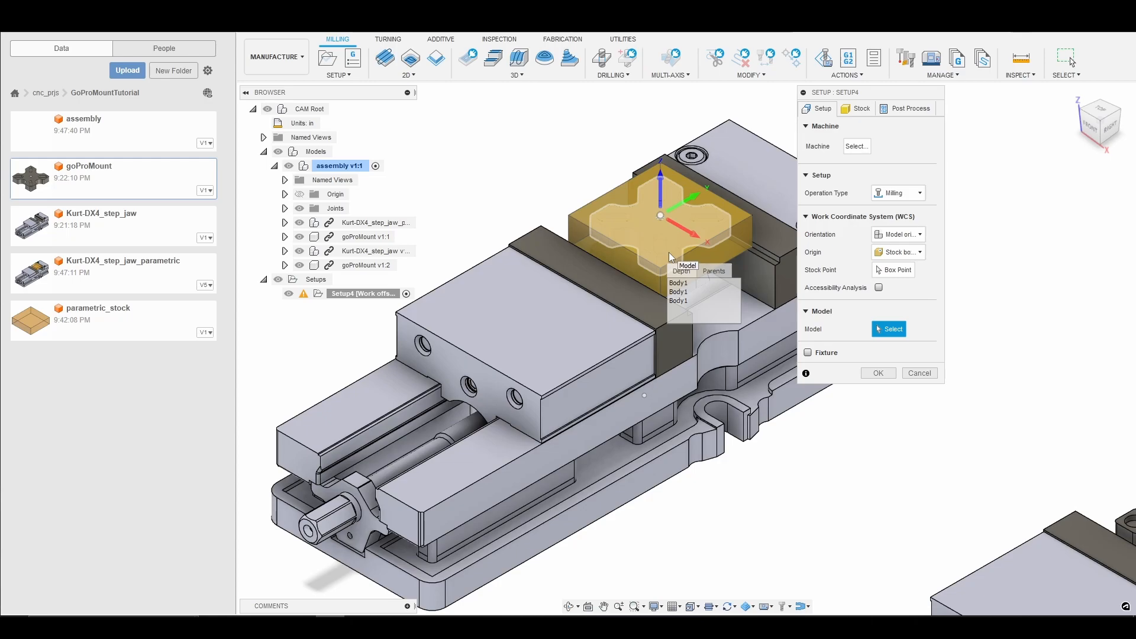
scroll(656, 255, up, 2)
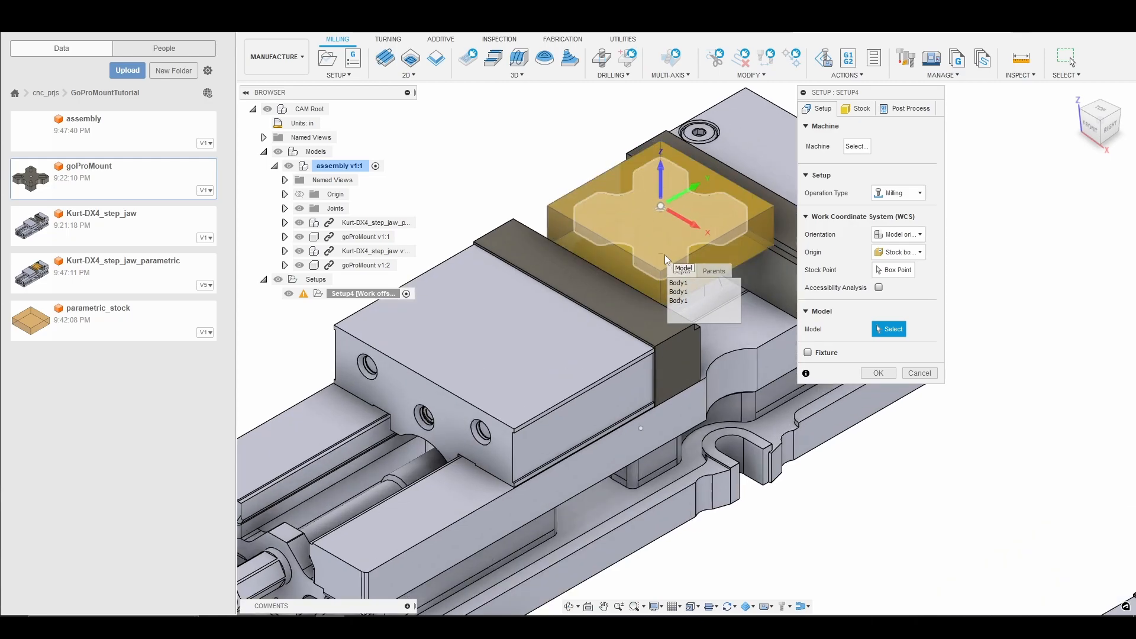
click(678, 283)
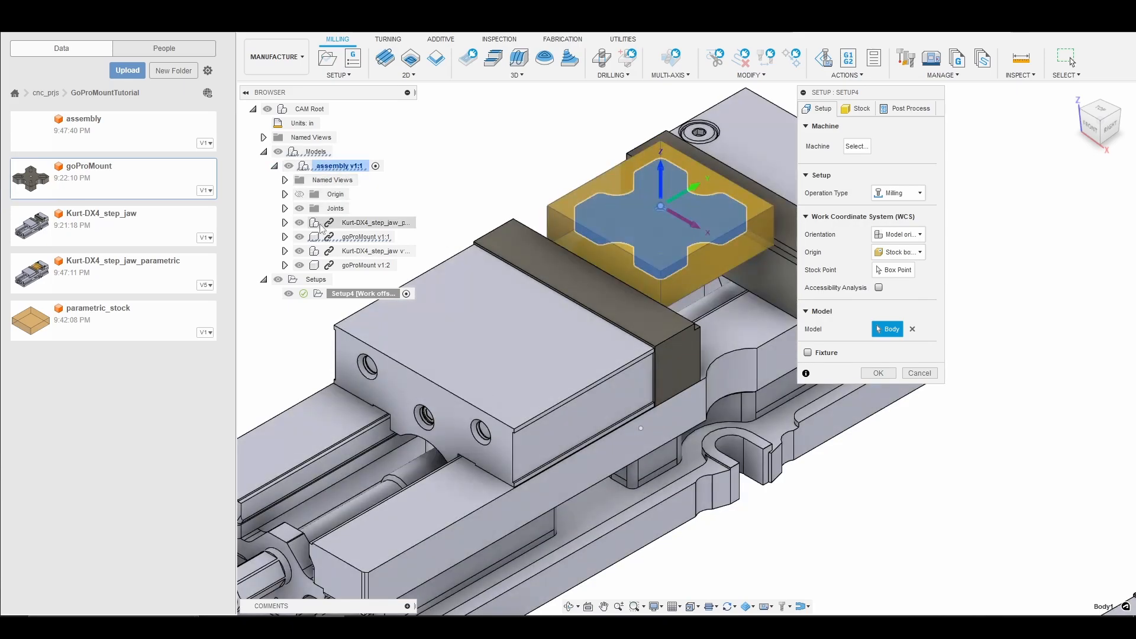
Enable Fixture for the setup and assign both step jaws, Component5, Component4 and Component2 of the parametric vise, leaving out the stock
click(285, 222)
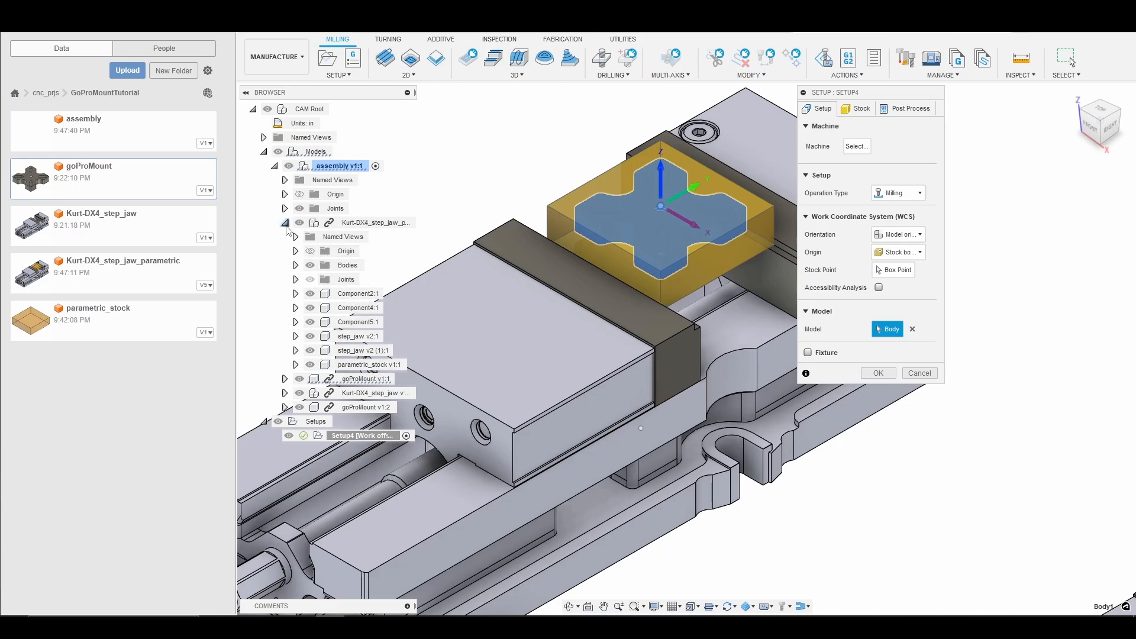
click(284, 223)
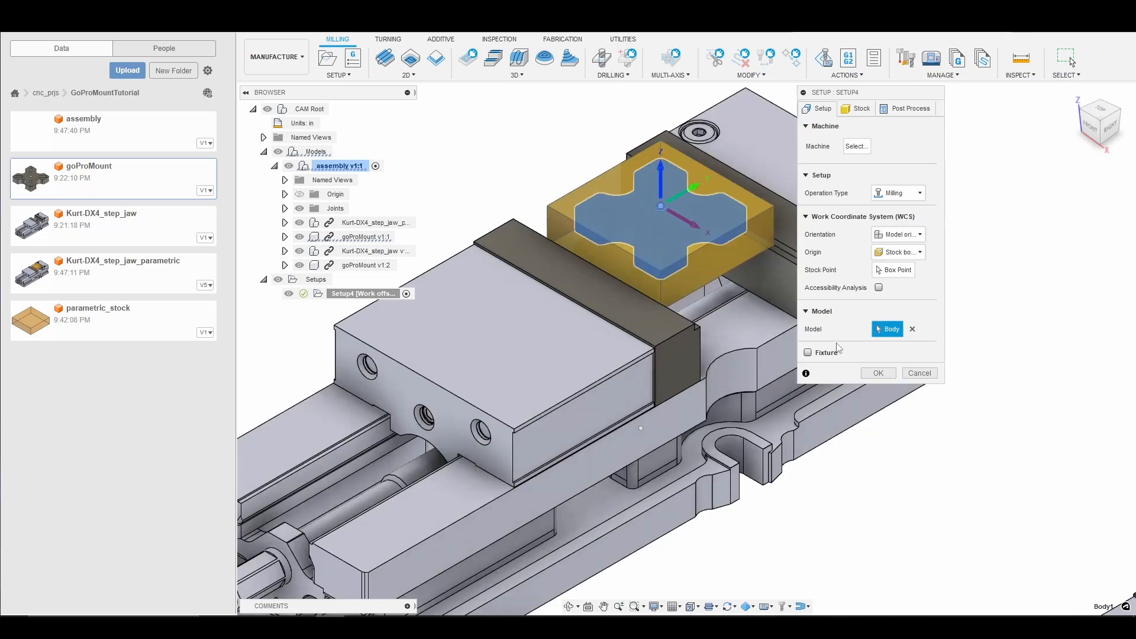
click(807, 352)
scroll(662, 417, down, 3)
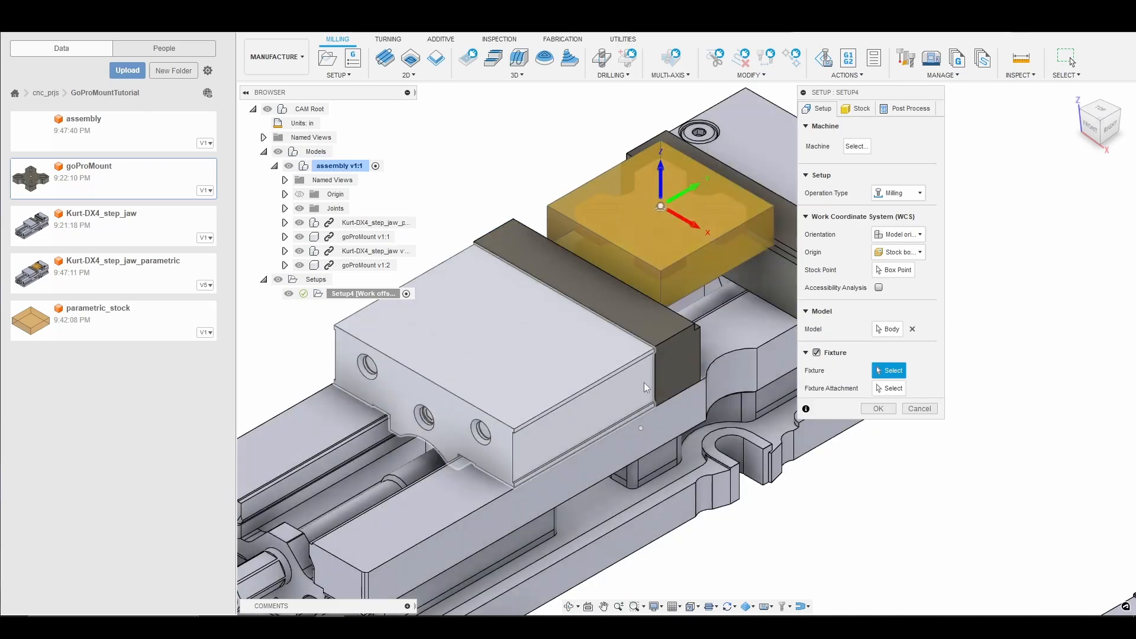
scroll(662, 417, down, 2)
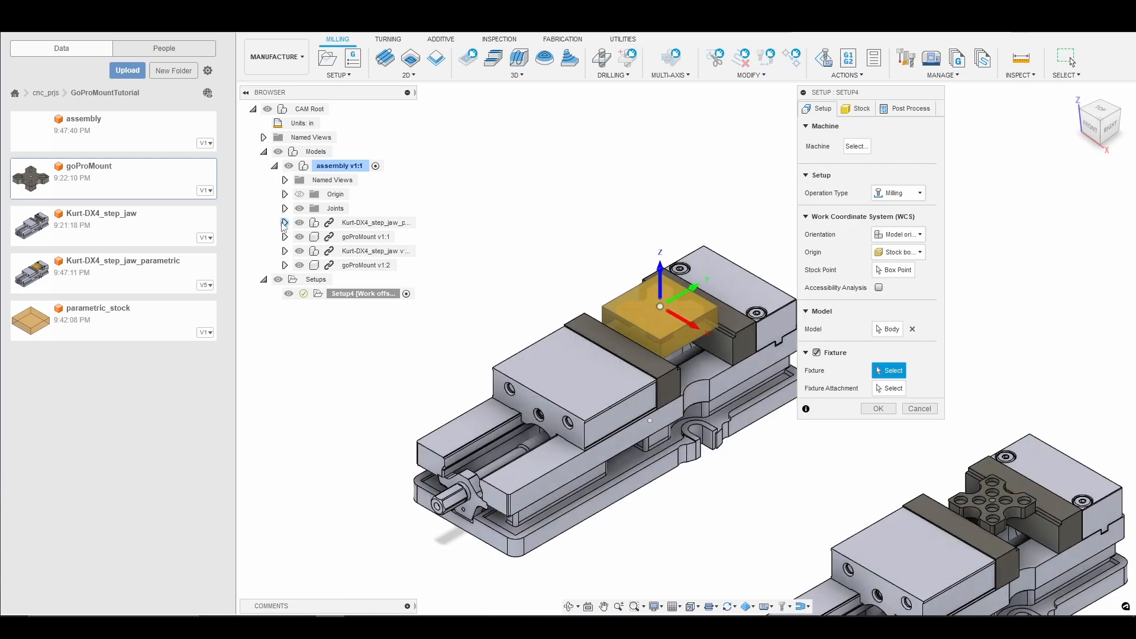
click(285, 223)
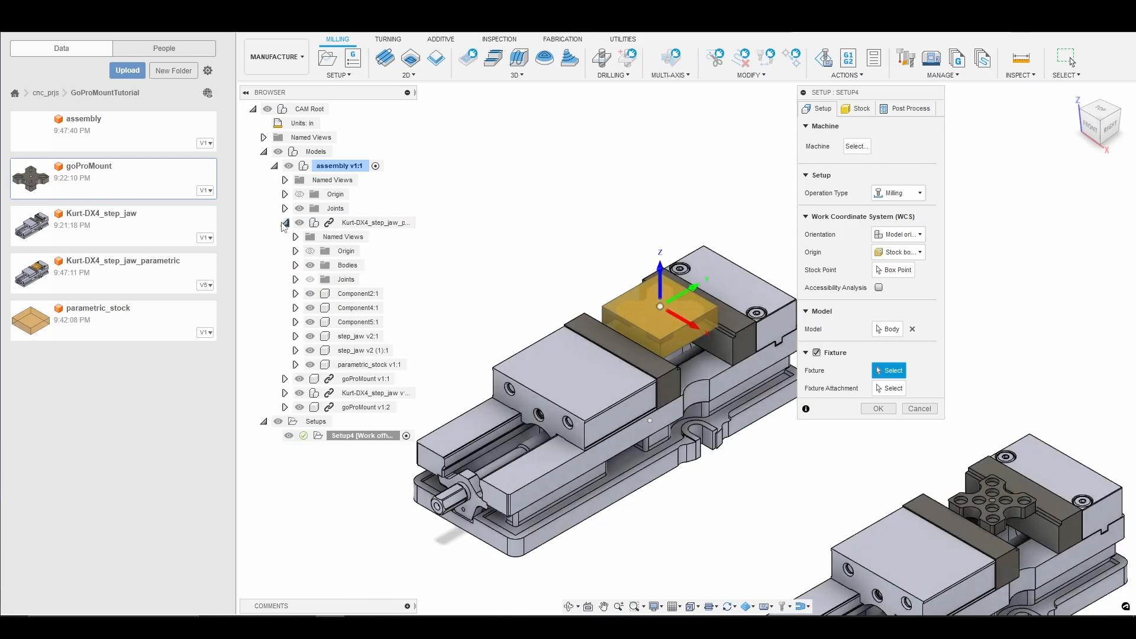
click(367, 350)
click(359, 337)
click(361, 322)
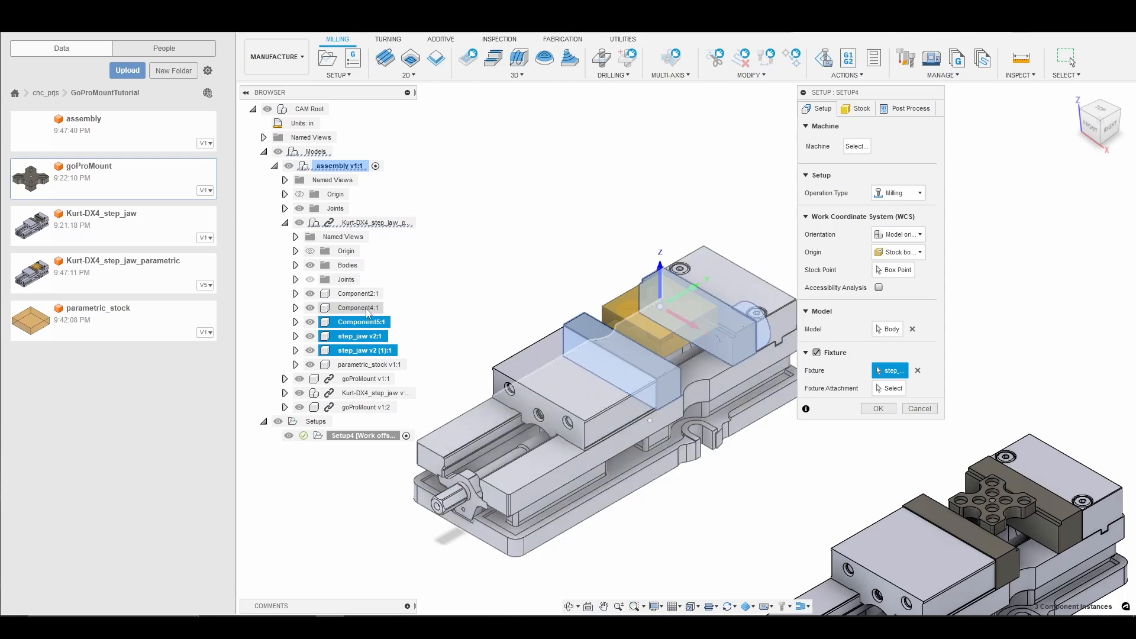
click(368, 308)
click(358, 293)
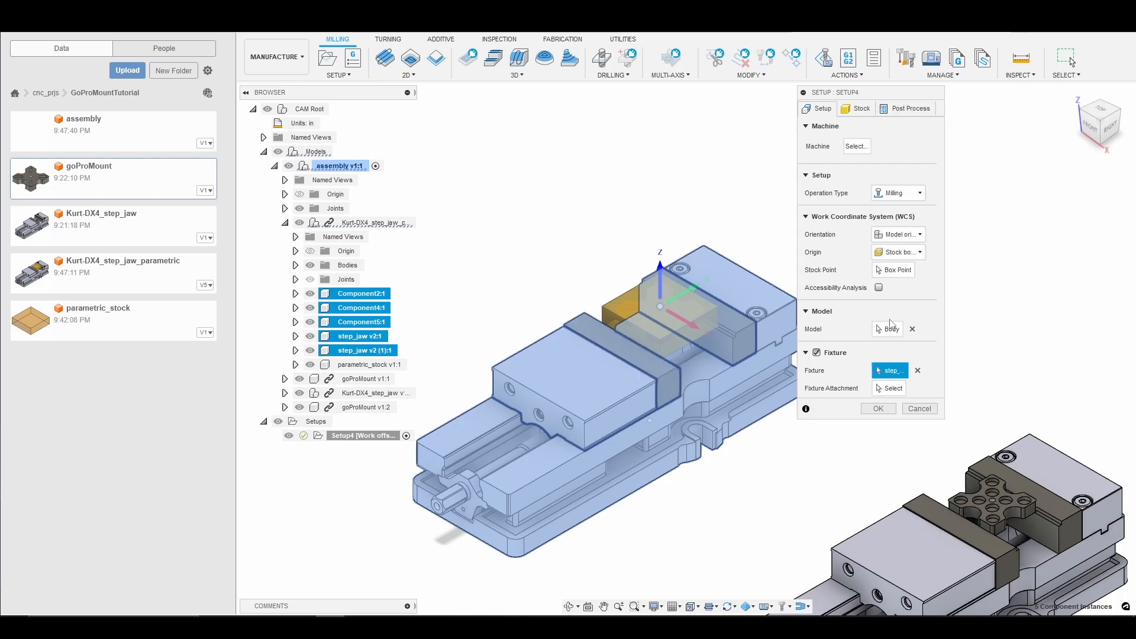
scroll(642, 282, up, 3)
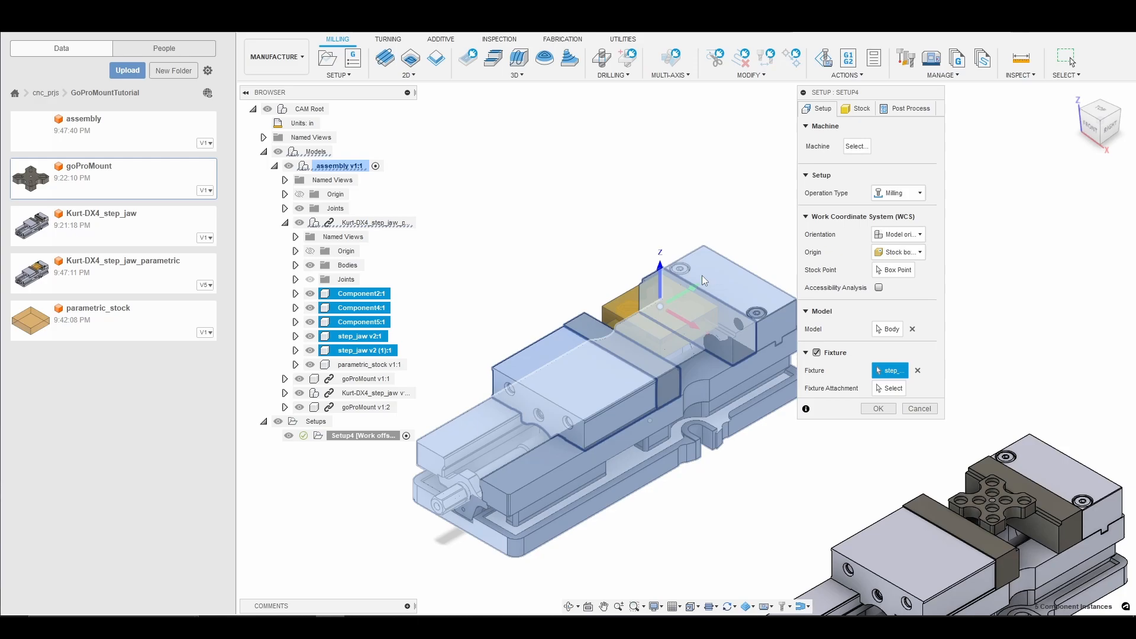
Place the setup's work origin on the stock box point at the stock's top back-left corner, and accept the setup
scroll(642, 282, up, 2)
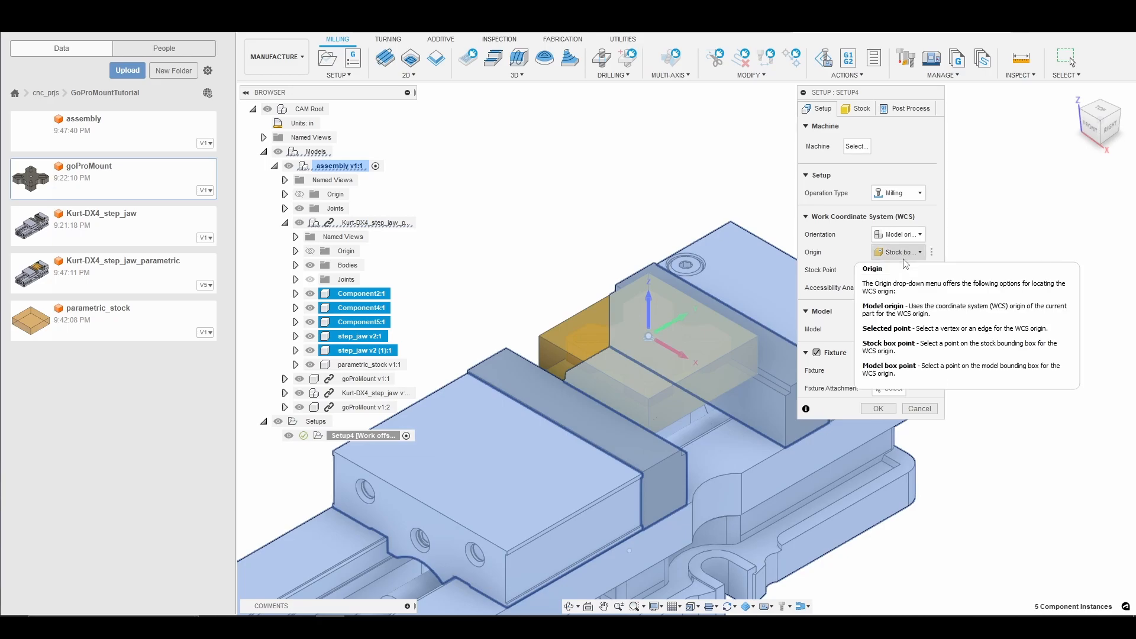
click(907, 276)
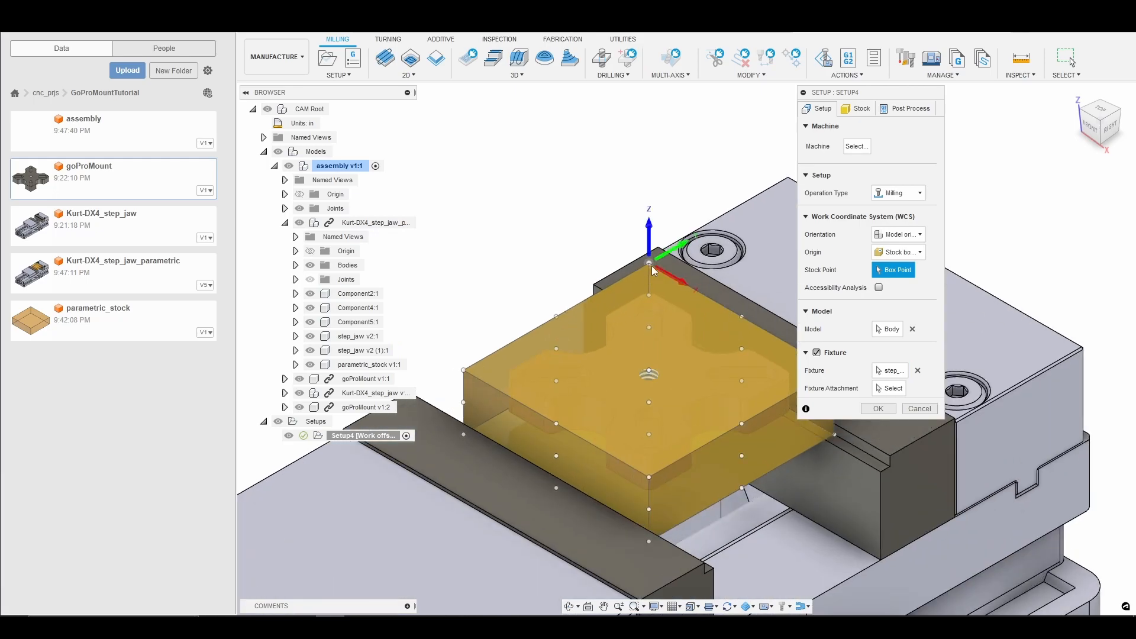
scroll(654, 270, down, 4)
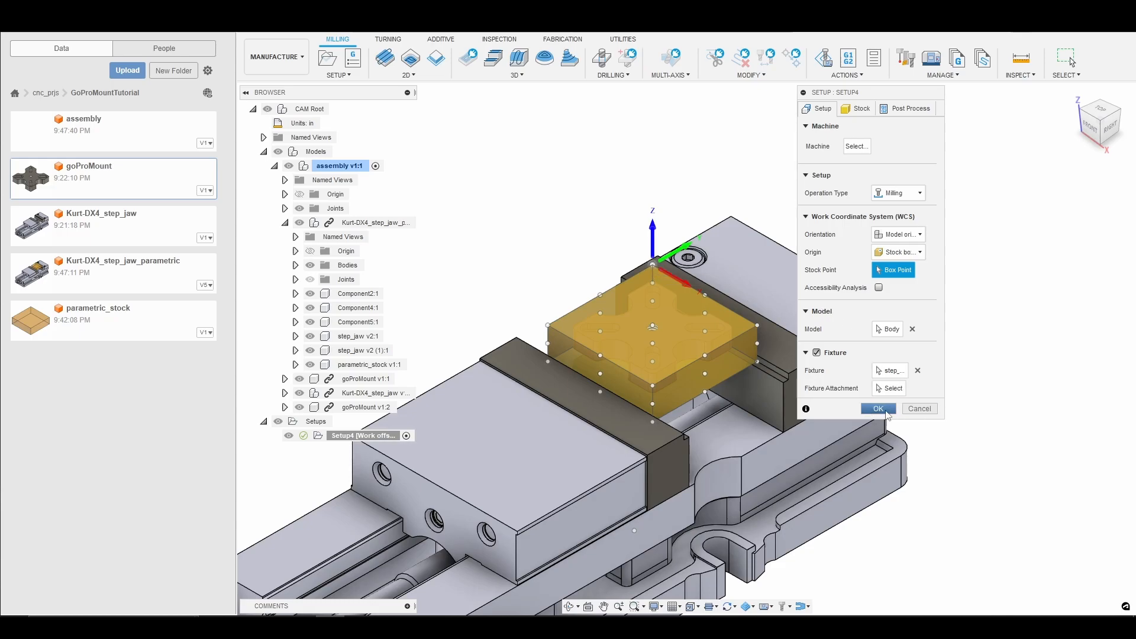
click(879, 409)
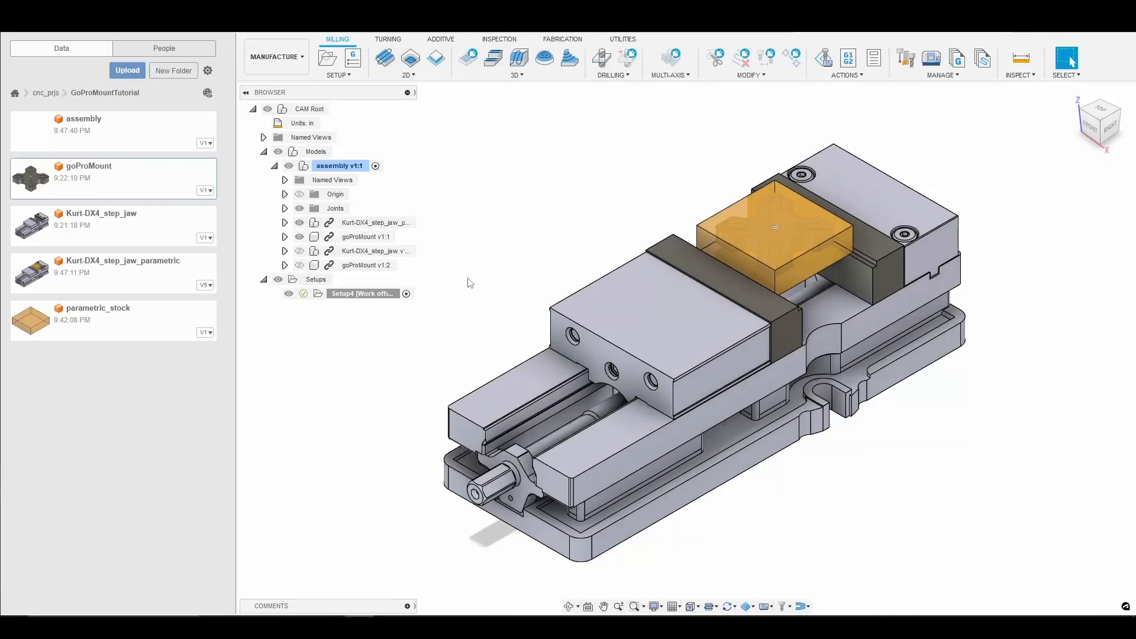
Create a second setup and hide the parametric vise and the first goProMount
right_click(320, 283)
click(343, 291)
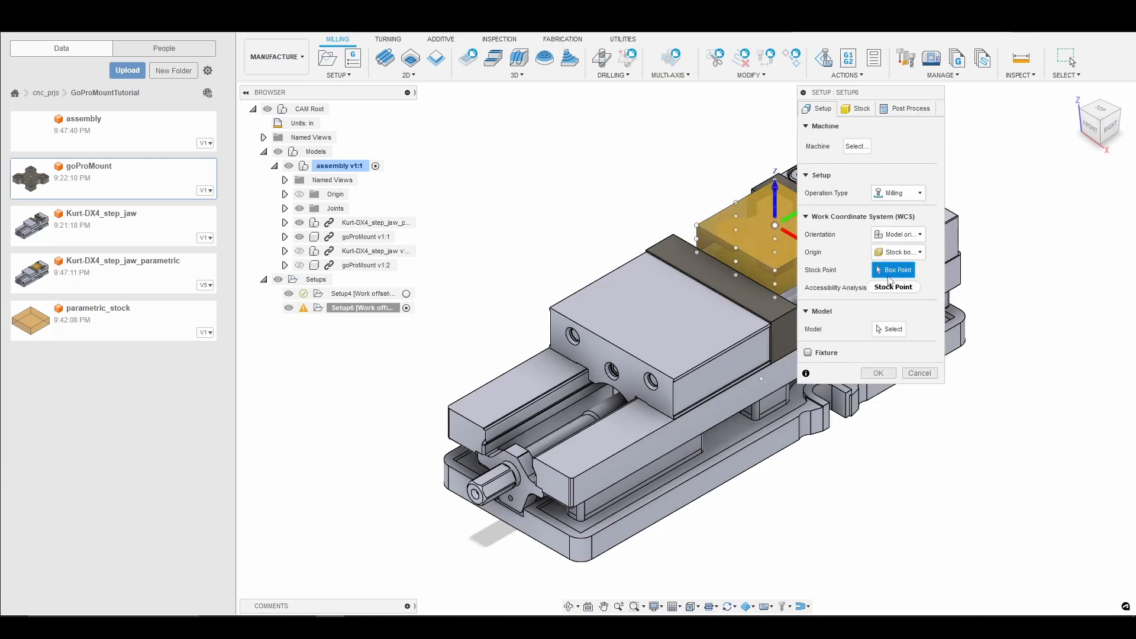
click(301, 235)
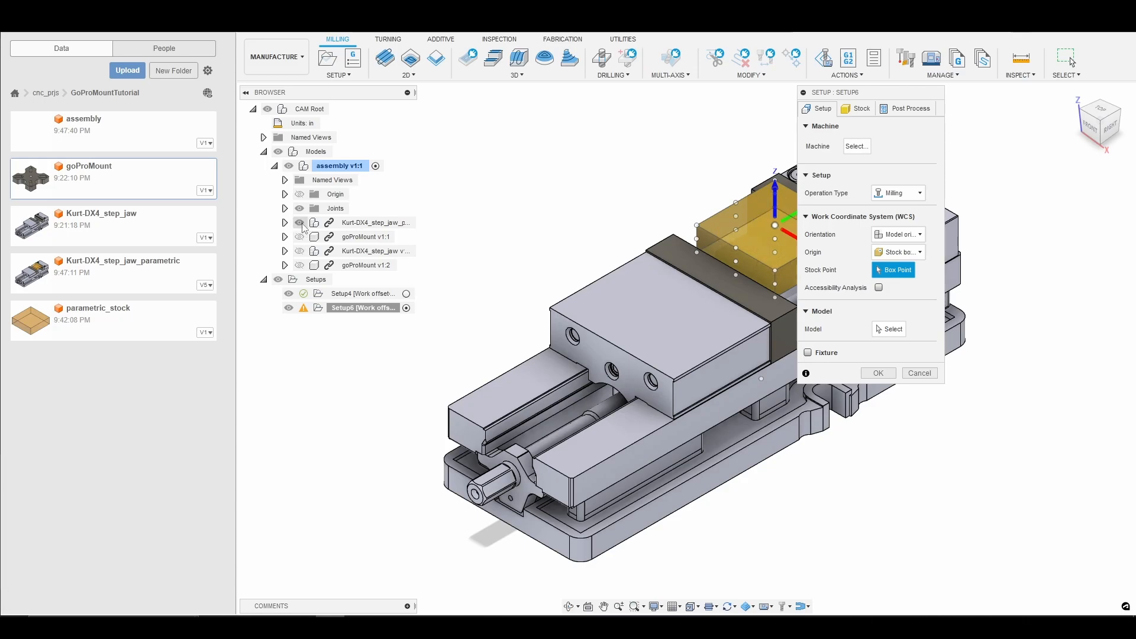
click(299, 222)
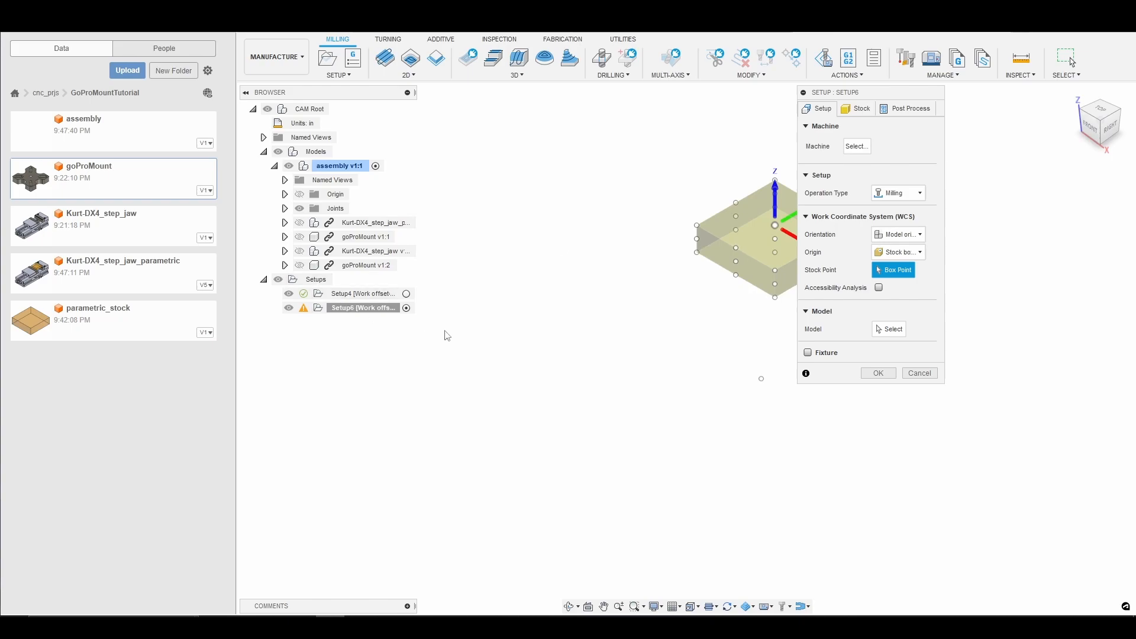
Show the second vise with its Component2, Component4, Component5 and both step jaws, plus the goProMount it holds
click(285, 251)
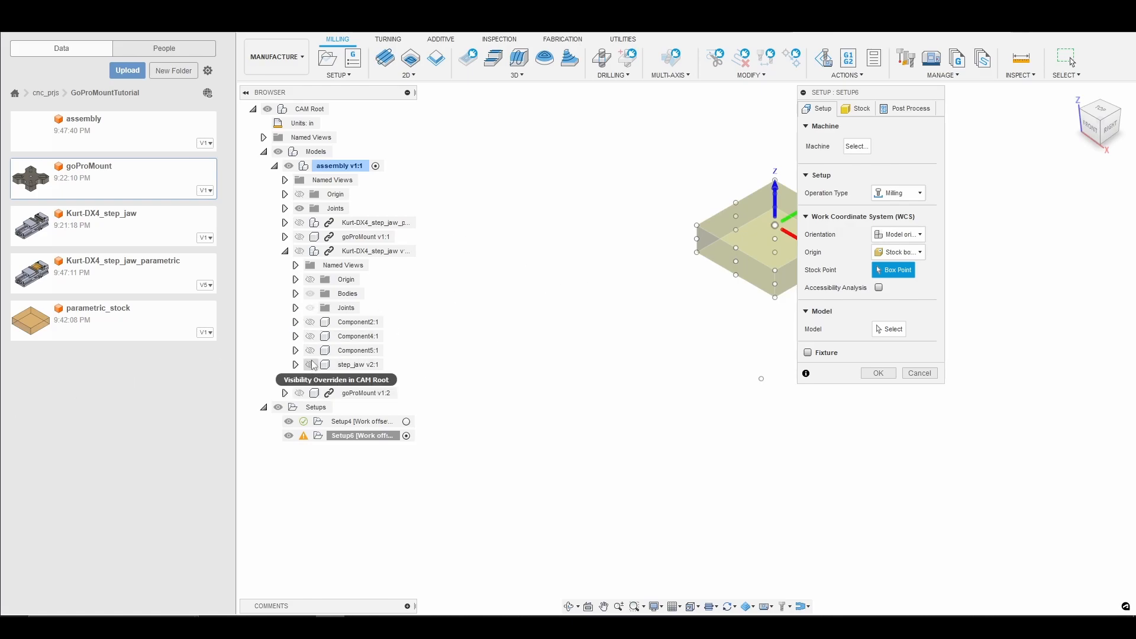
click(312, 379)
click(310, 365)
click(310, 350)
click(310, 337)
click(310, 322)
click(299, 251)
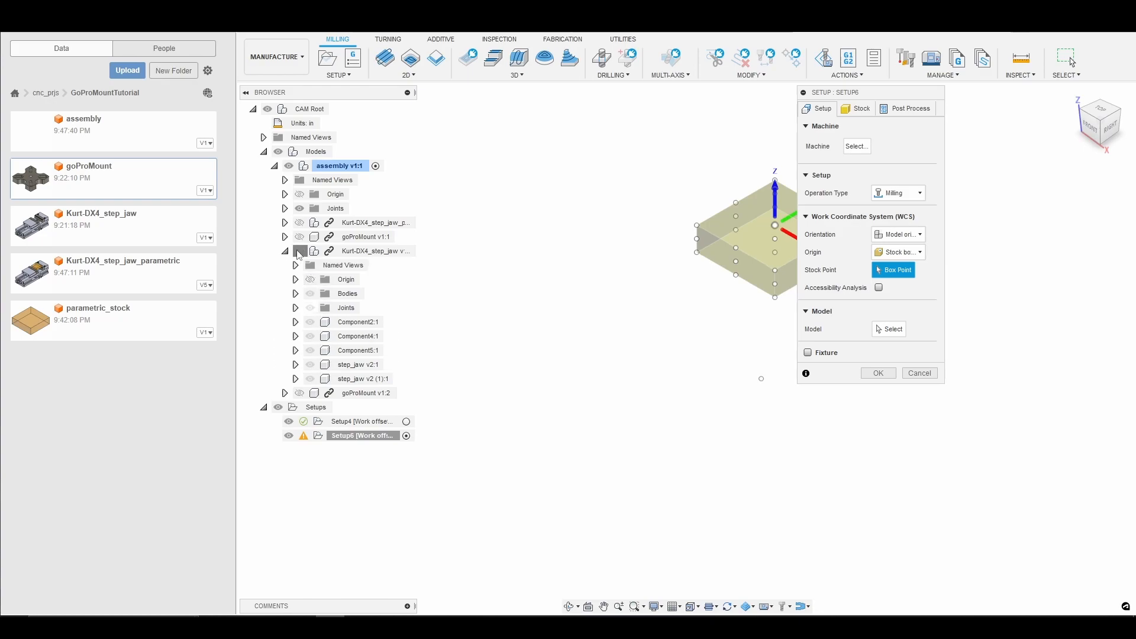
scroll(651, 402, up, 3)
scroll(743, 437, down, 8)
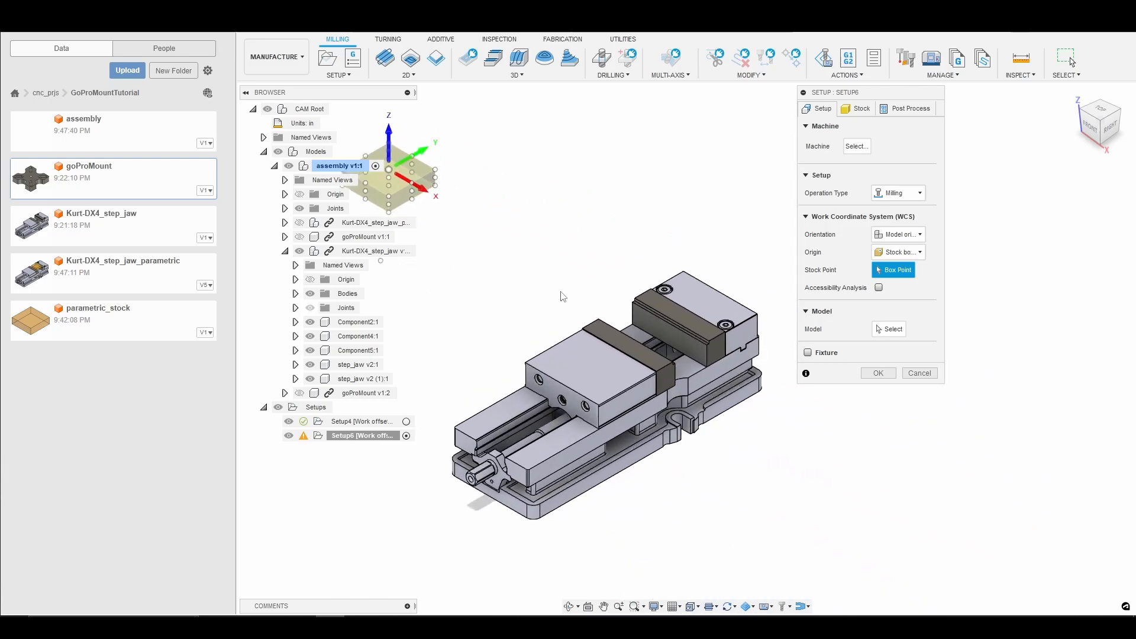
scroll(565, 297, up, 3)
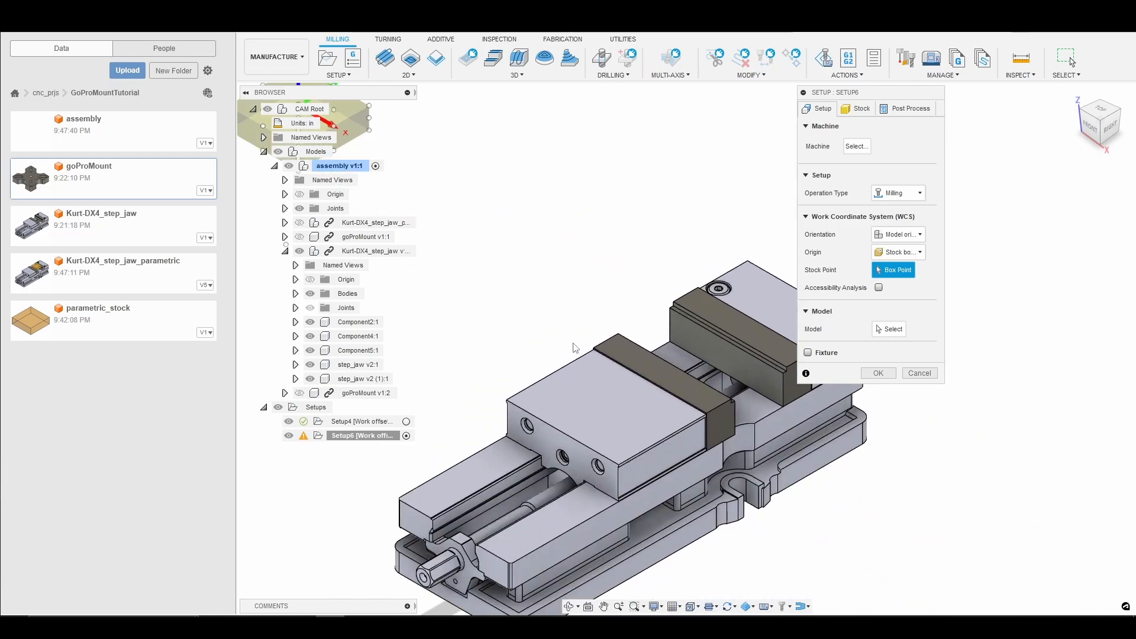
click(299, 393)
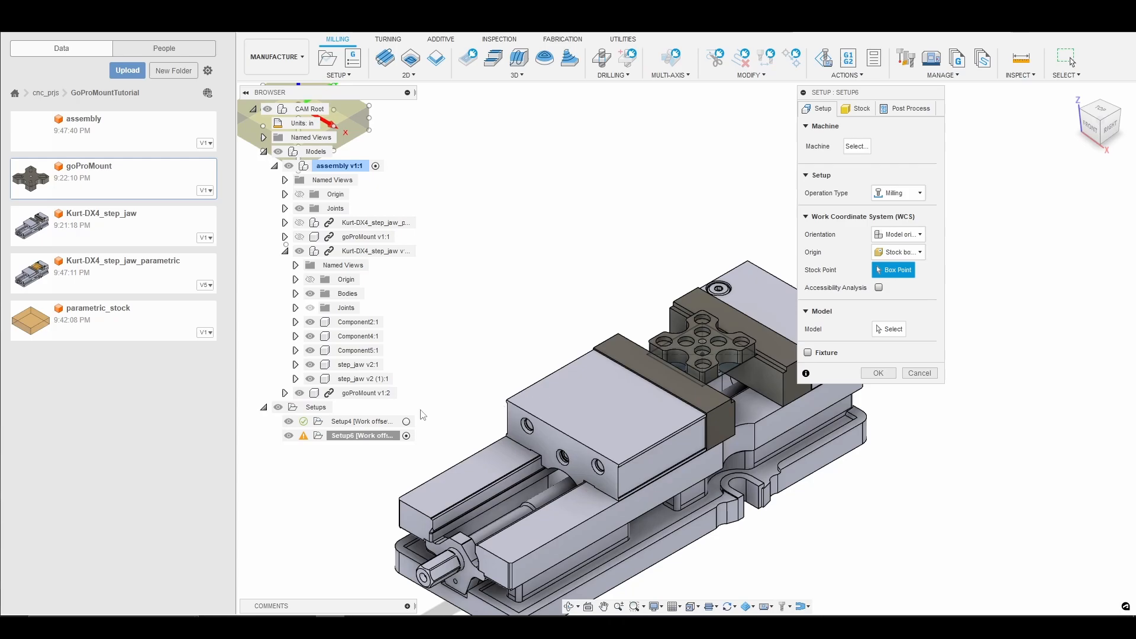
Toggle the visibility of Sketch7 in the second goProMount
click(285, 394)
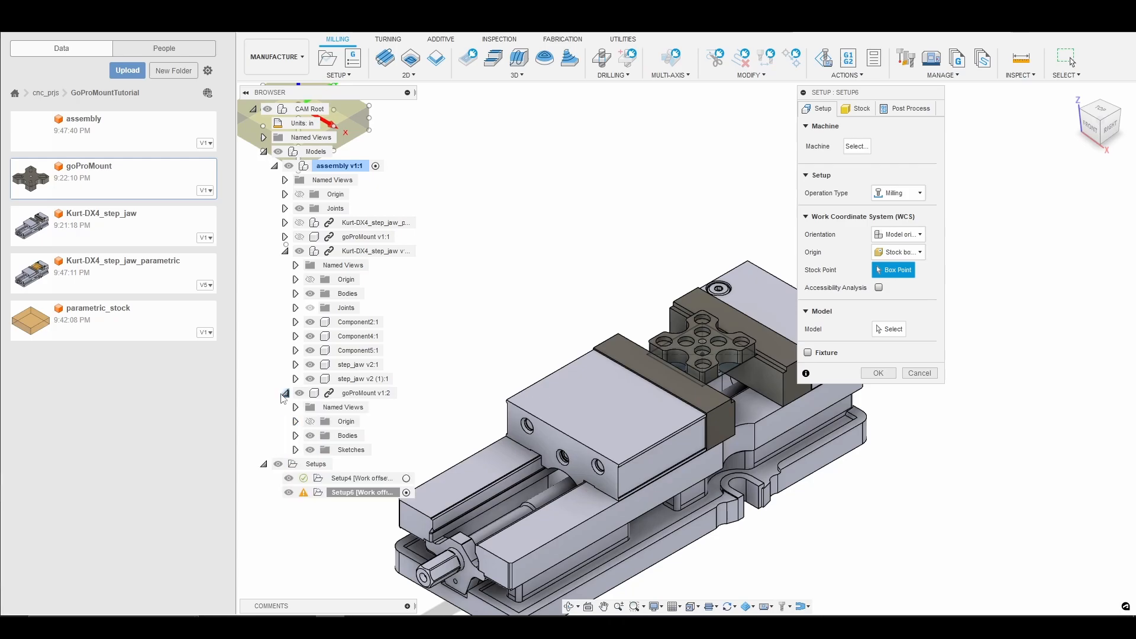
click(296, 449)
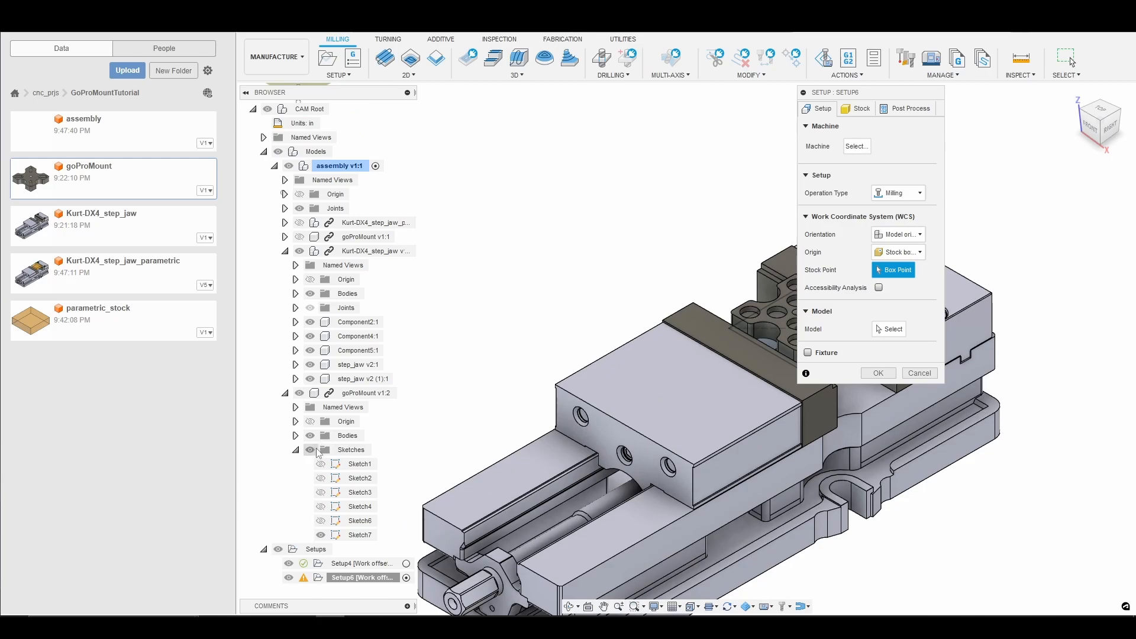
click(320, 535)
click(319, 536)
click(317, 533)
click(295, 449)
middle_drag(675, 336, 484, 324)
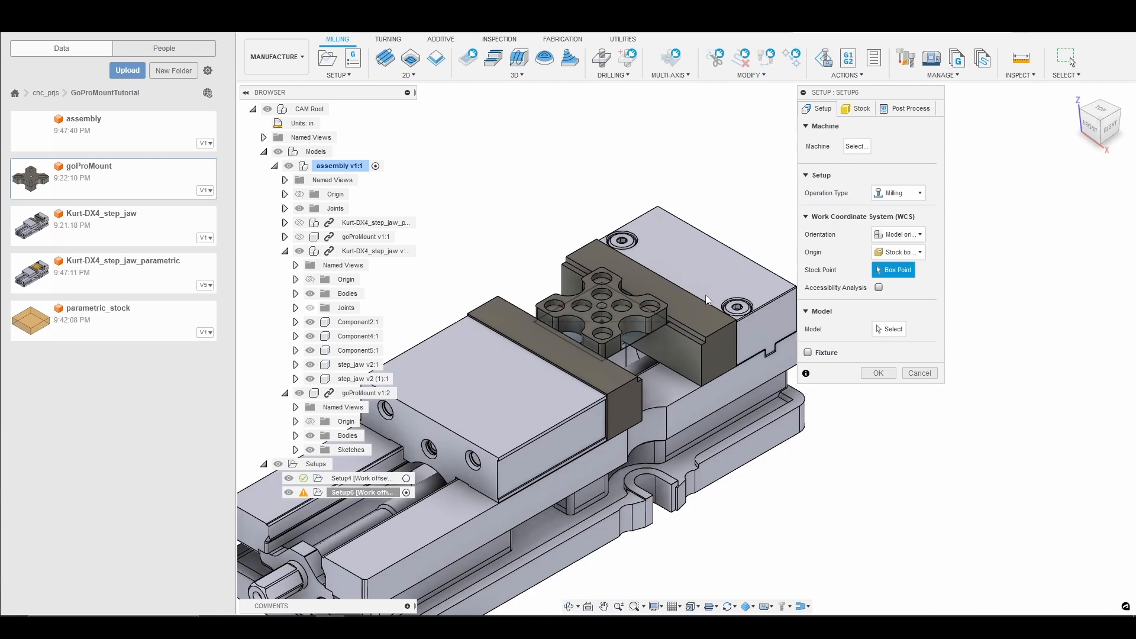
Choose the second goProMount body as the setup's model and assign both step jaws, Component5, Component4 and Component2 as fixtures
click(891, 329)
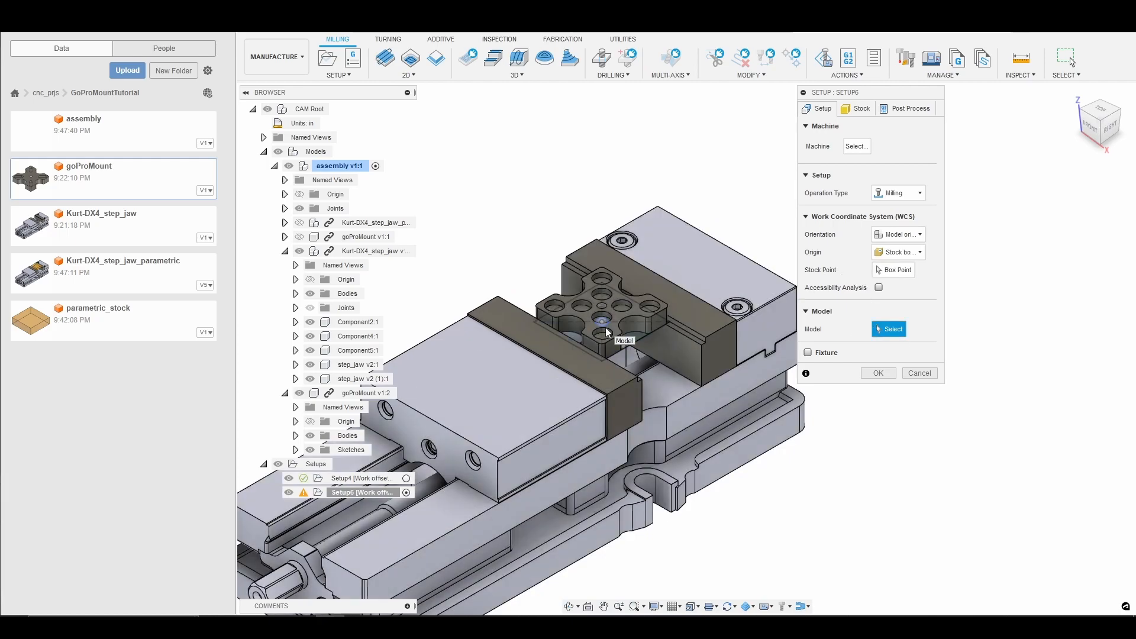
click(622, 317)
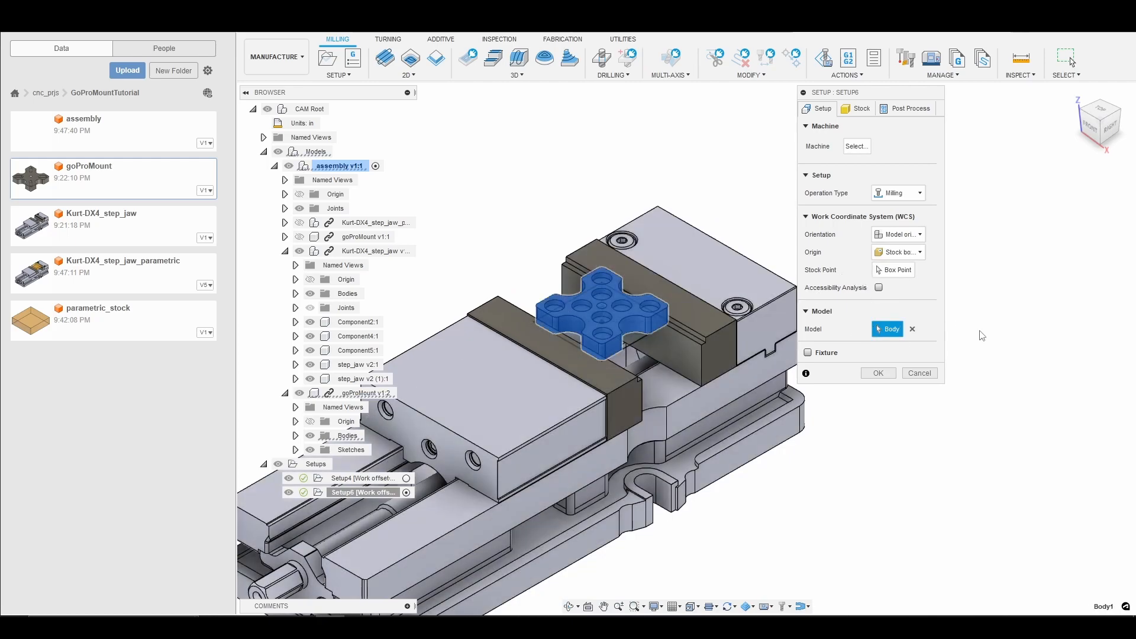
click(809, 353)
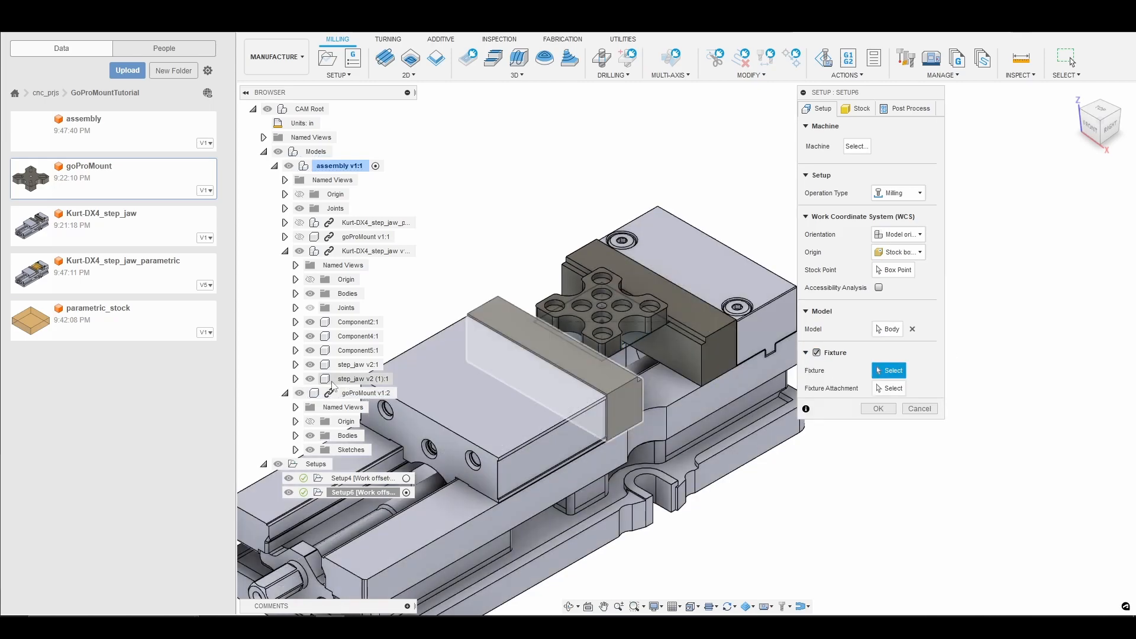
click(368, 379)
click(364, 365)
click(362, 350)
click(360, 336)
click(358, 322)
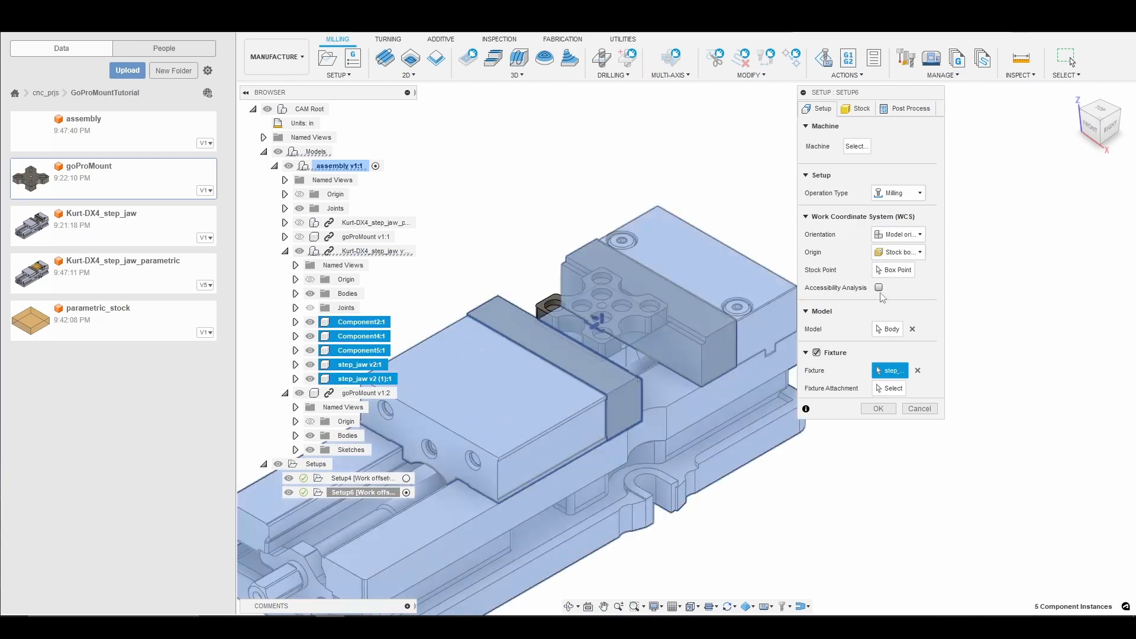
Set the work origin to Model box point, at the goProMount's bottom back-left corner against the fixed step jaw
click(915, 255)
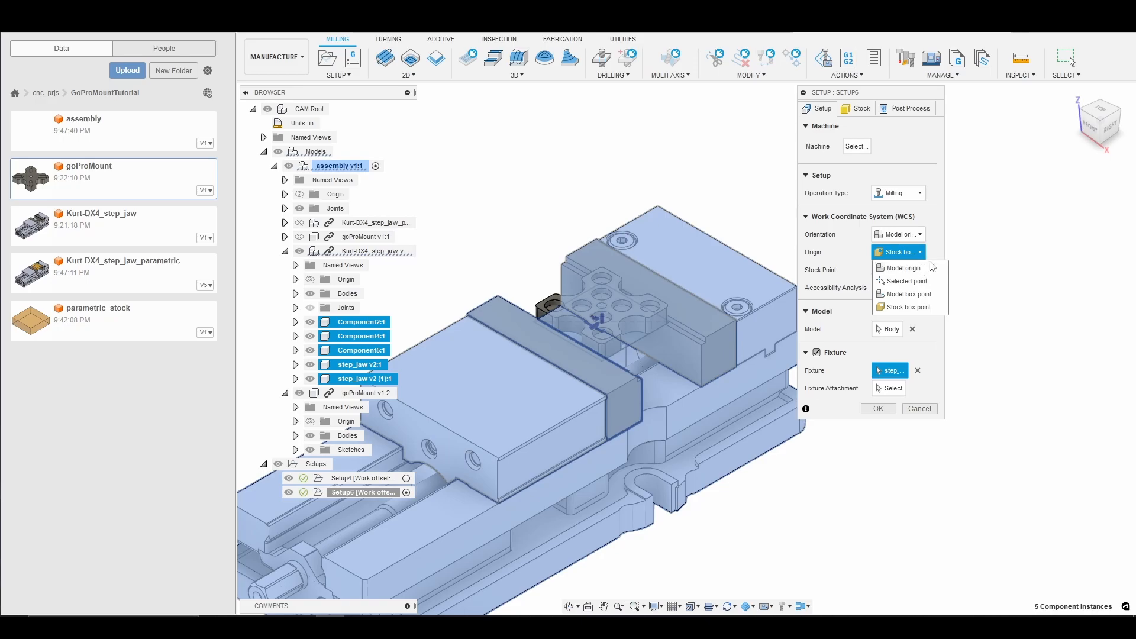
click(927, 294)
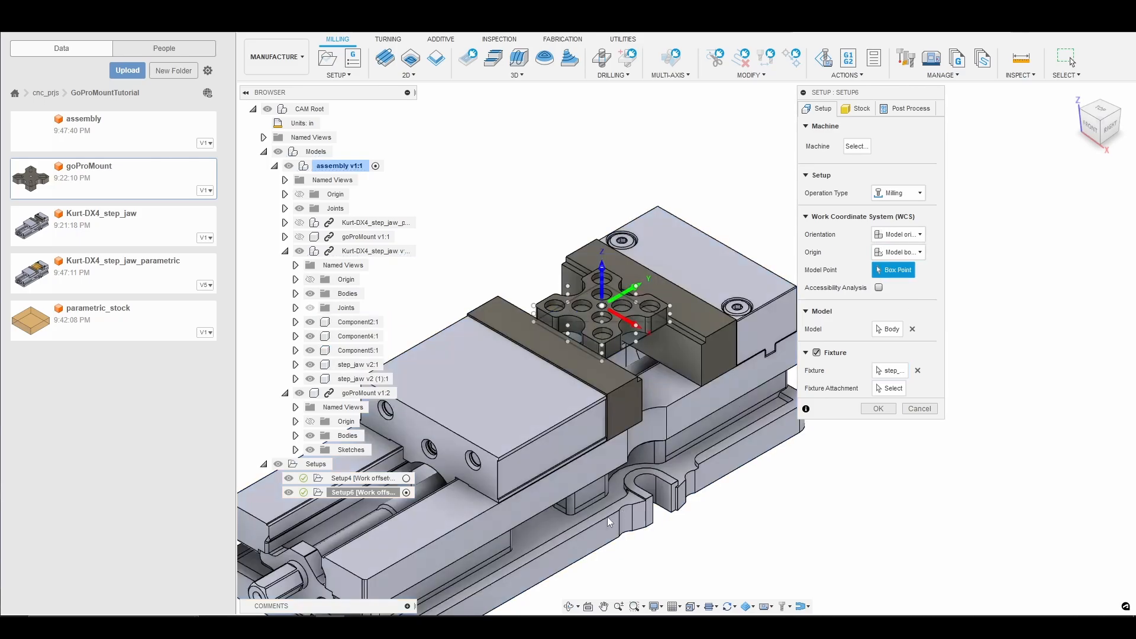
click(569, 606)
drag(483, 480, 579, 449)
middle_drag(712, 248, 505, 313)
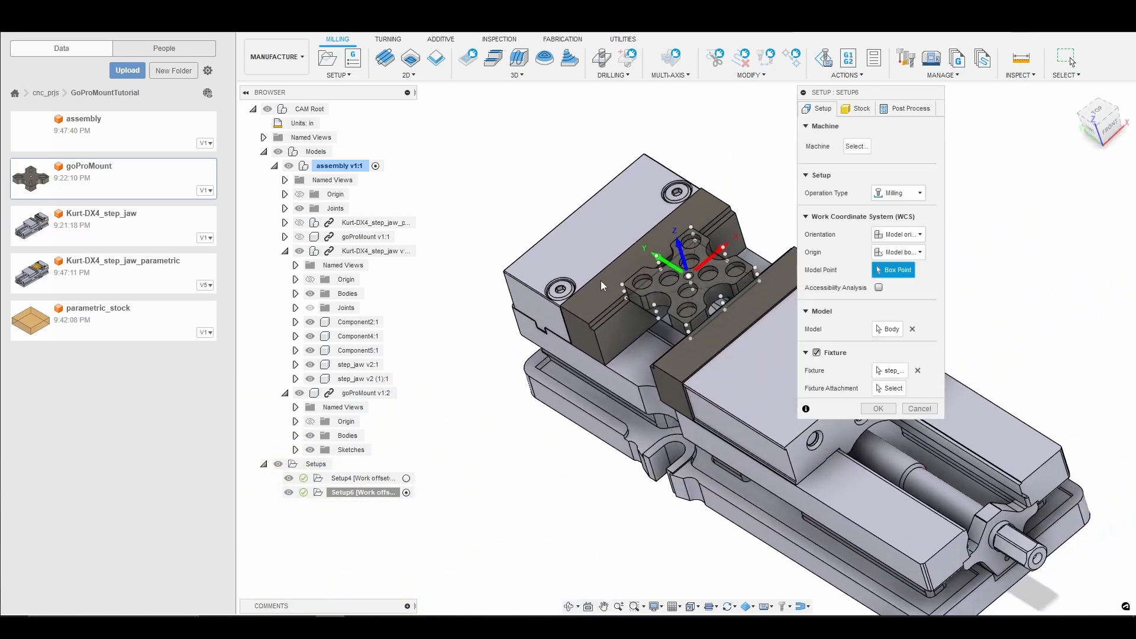
click(1084, 129)
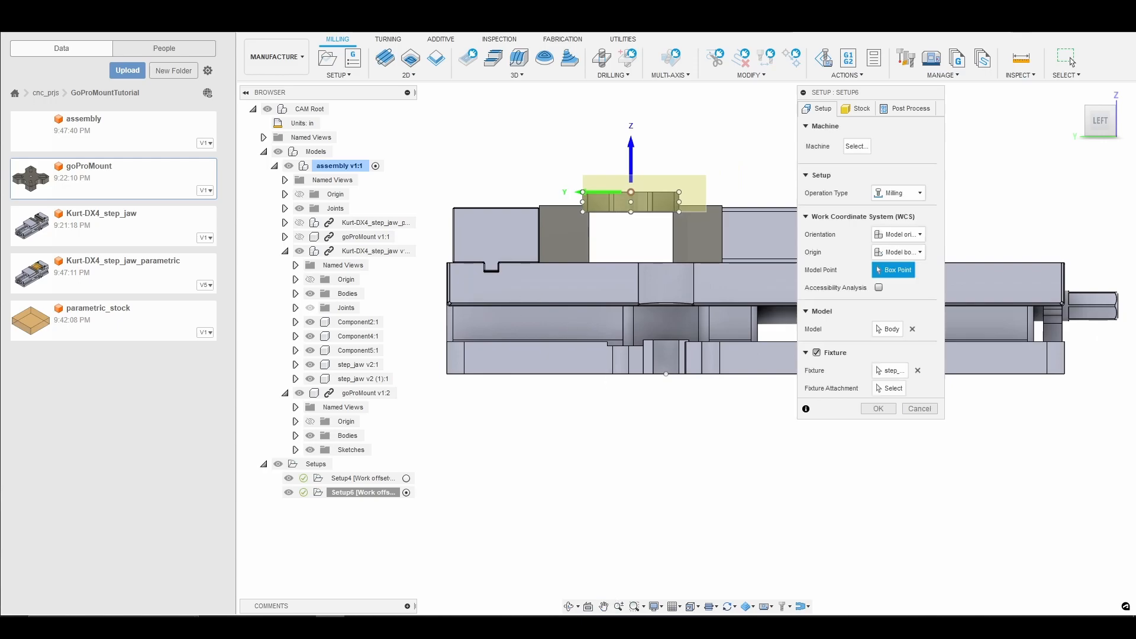
click(571, 610)
drag(689, 240, 653, 259)
scroll(537, 243, up, 5)
scroll(533, 240, up, 3)
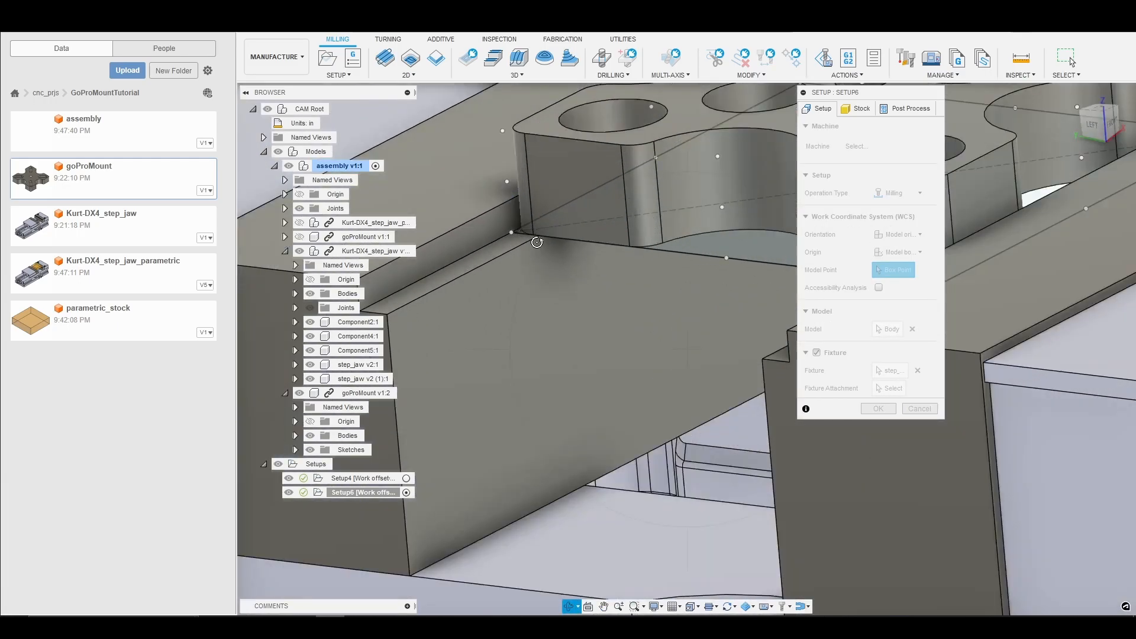
scroll(509, 242, up, 3)
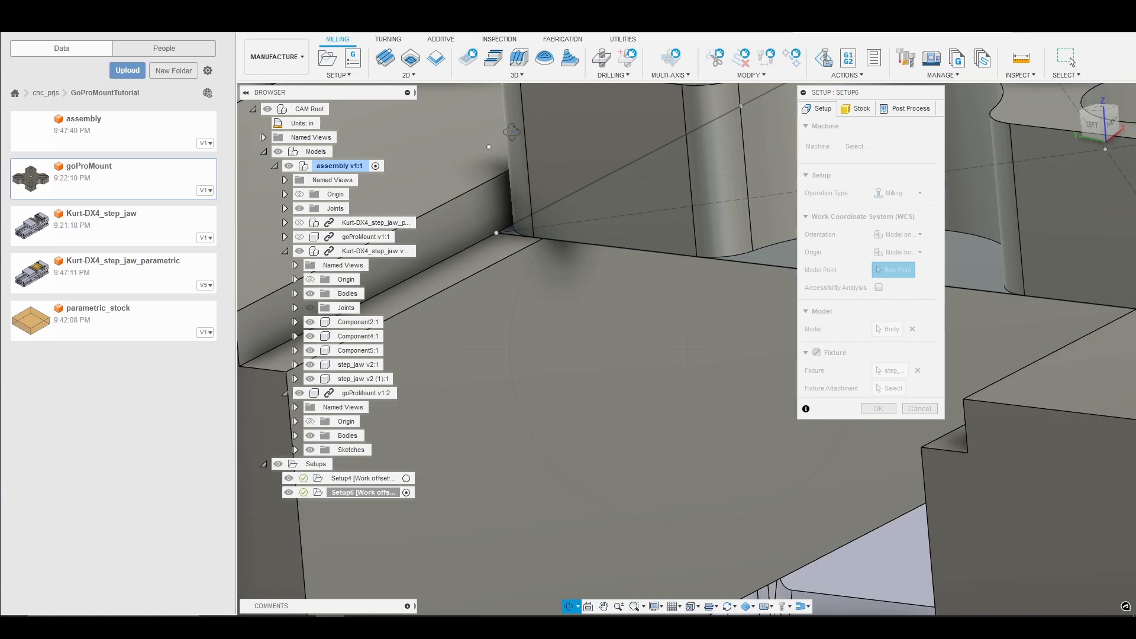
drag(511, 131, 523, 168)
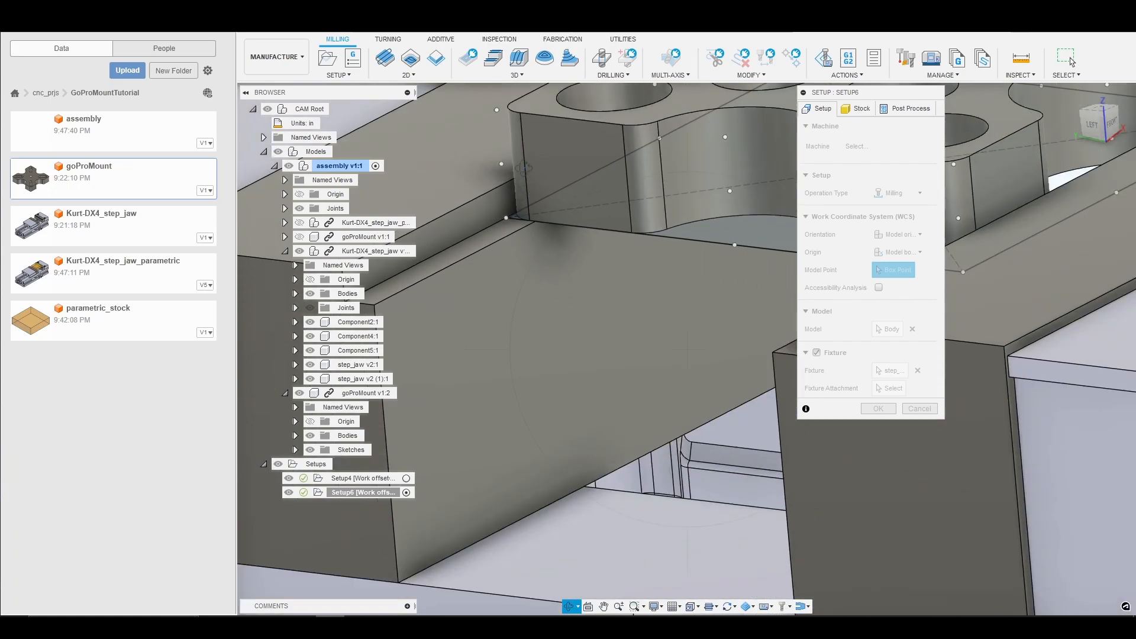
key(Escape)
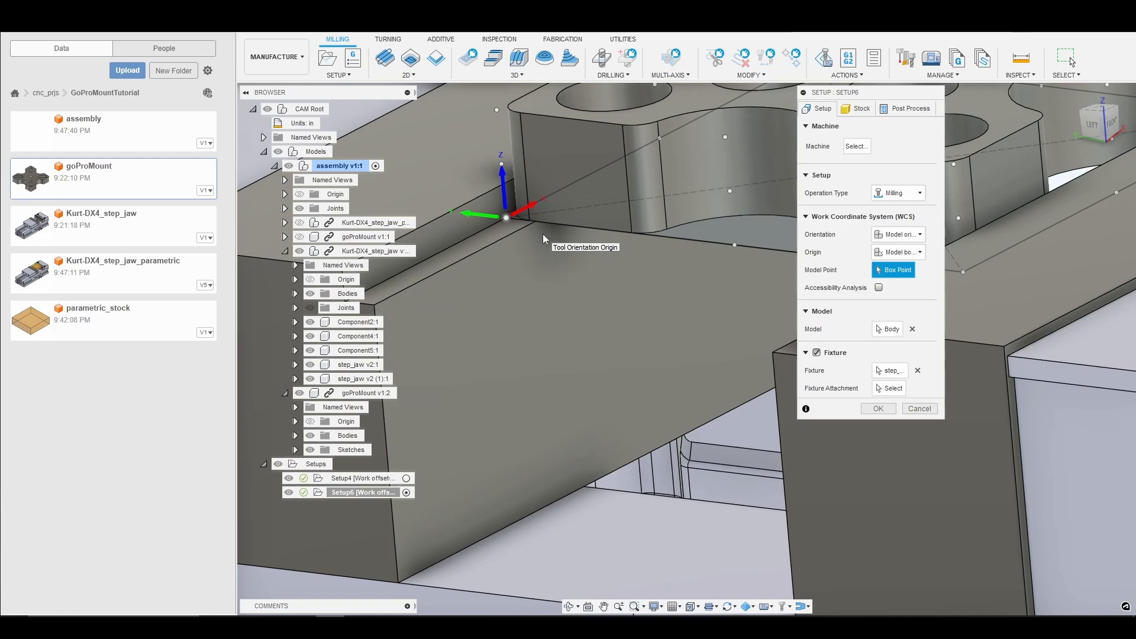
Inspect the origin corner where the goProMount meets the fixed step jaw, and accept the setup
scroll(536, 233, down, 4)
scroll(566, 250, up, 5)
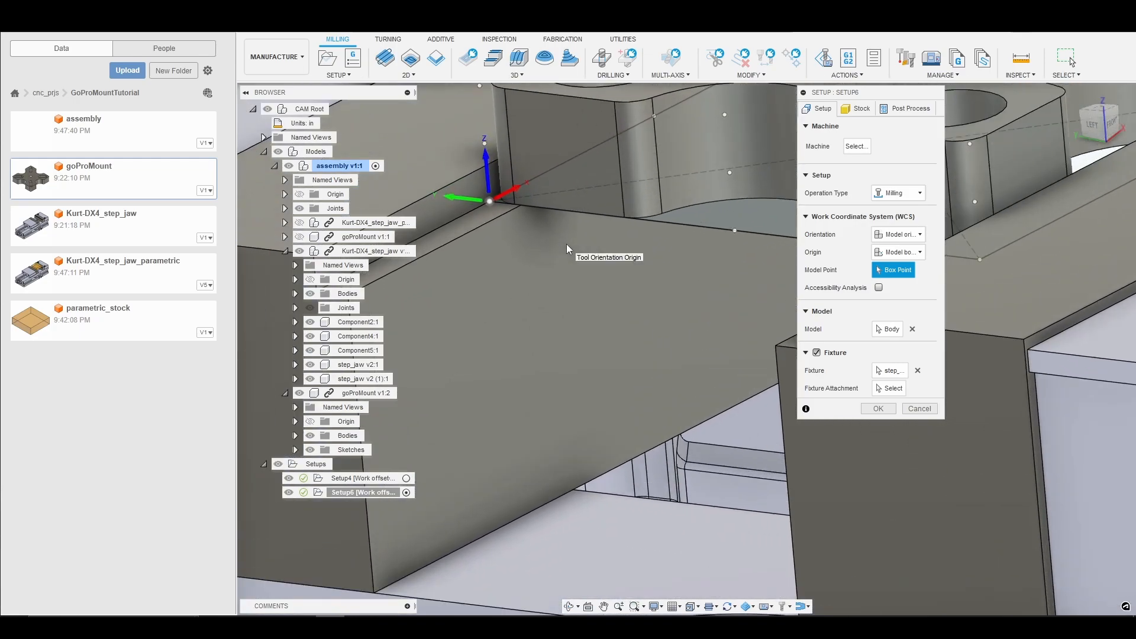
scroll(610, 209, down, 2)
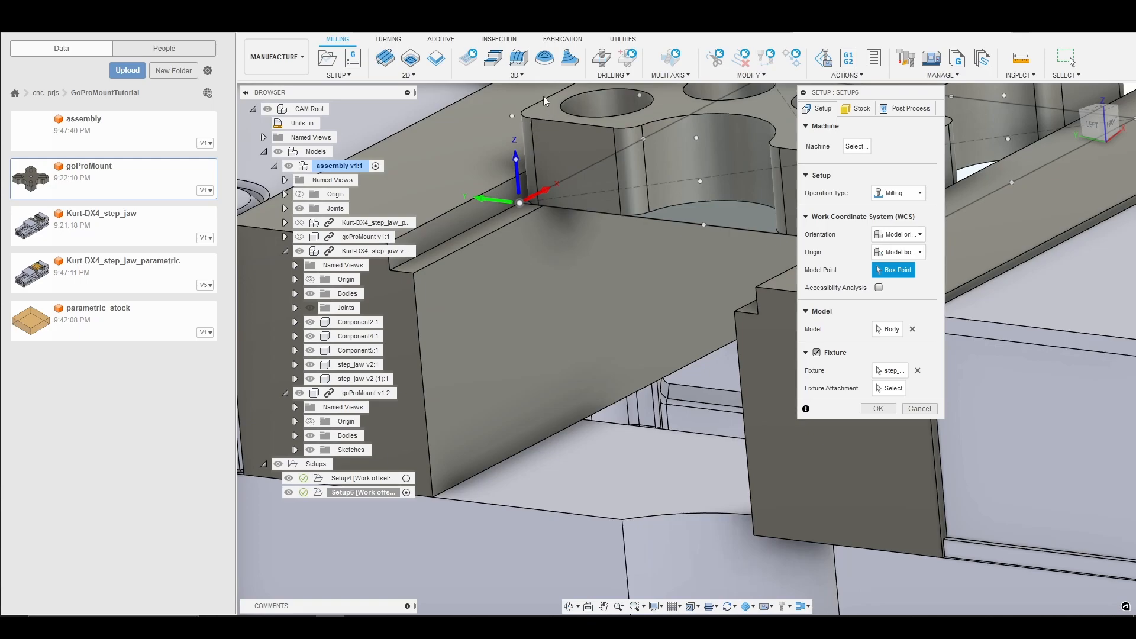
scroll(575, 126, down, 1)
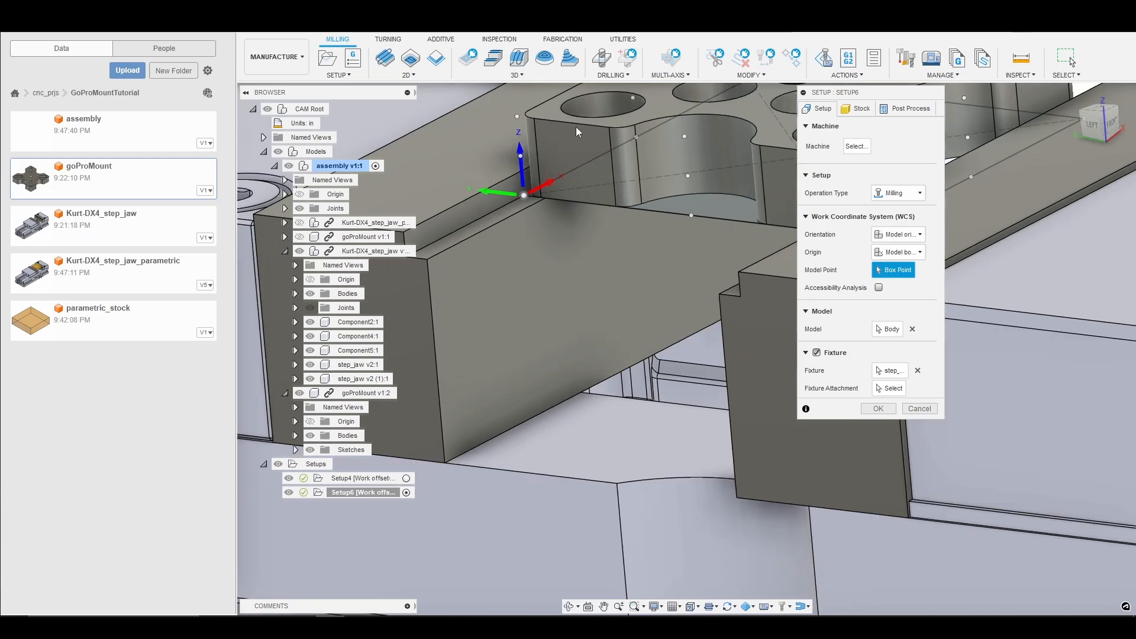
scroll(627, 126, down, 3)
scroll(544, 250, up, 3)
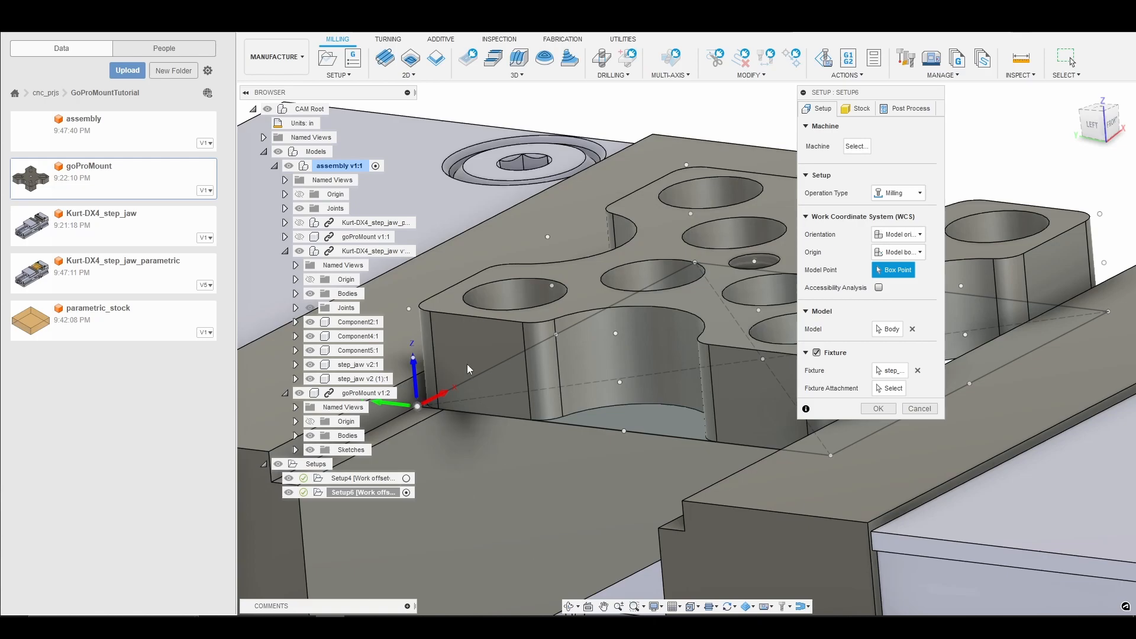
middle_drag(474, 364, 629, 368)
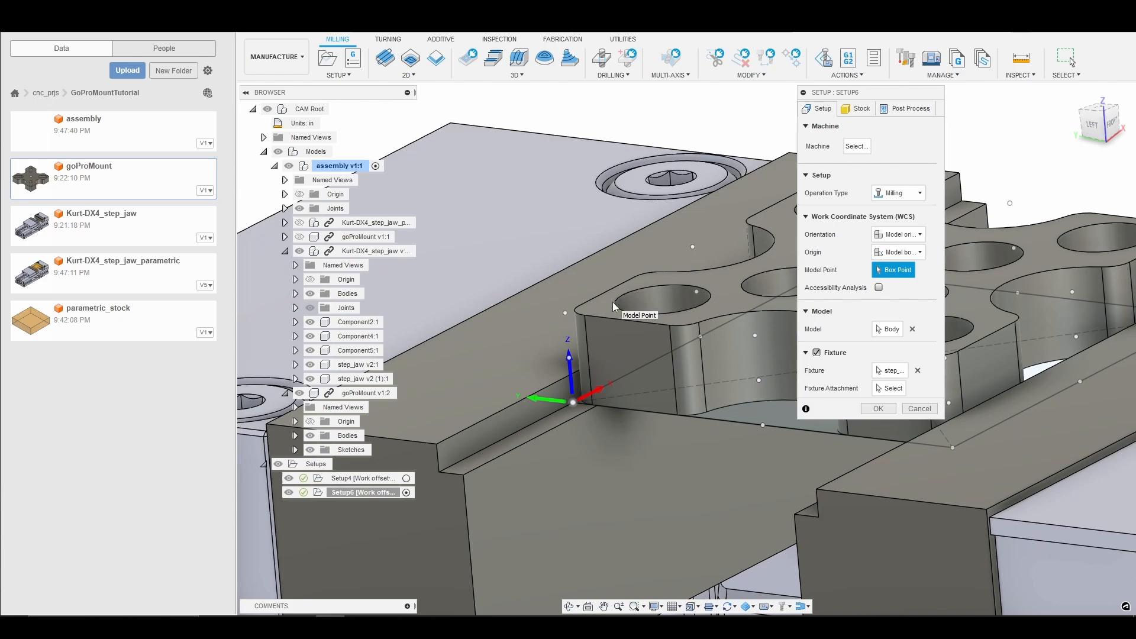
scroll(591, 386, up, 3)
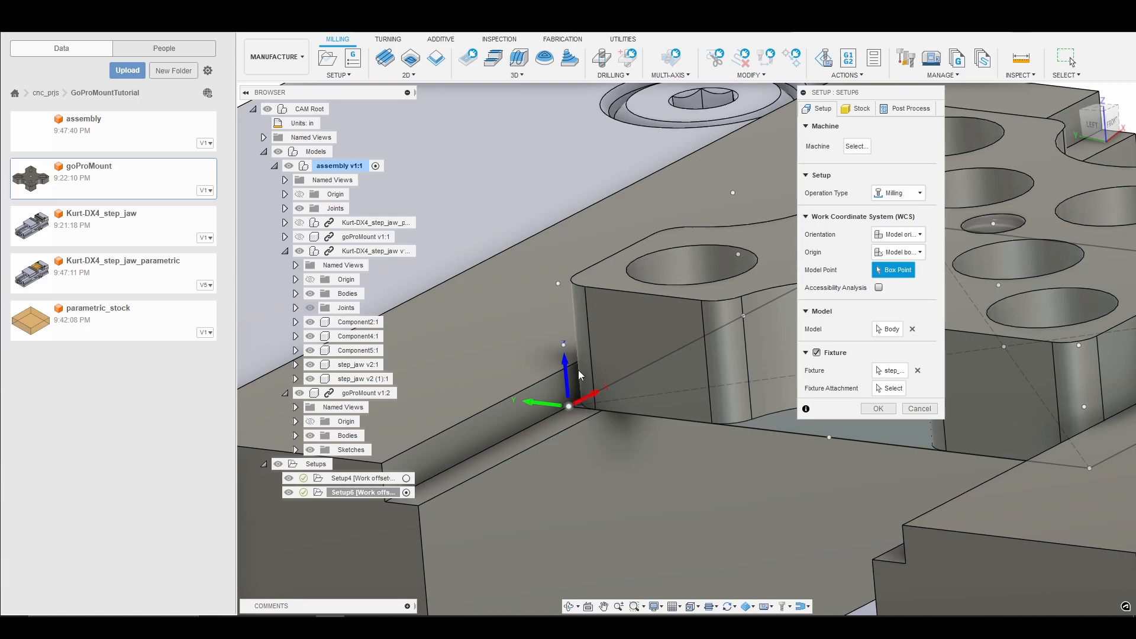
scroll(578, 378, down, 5)
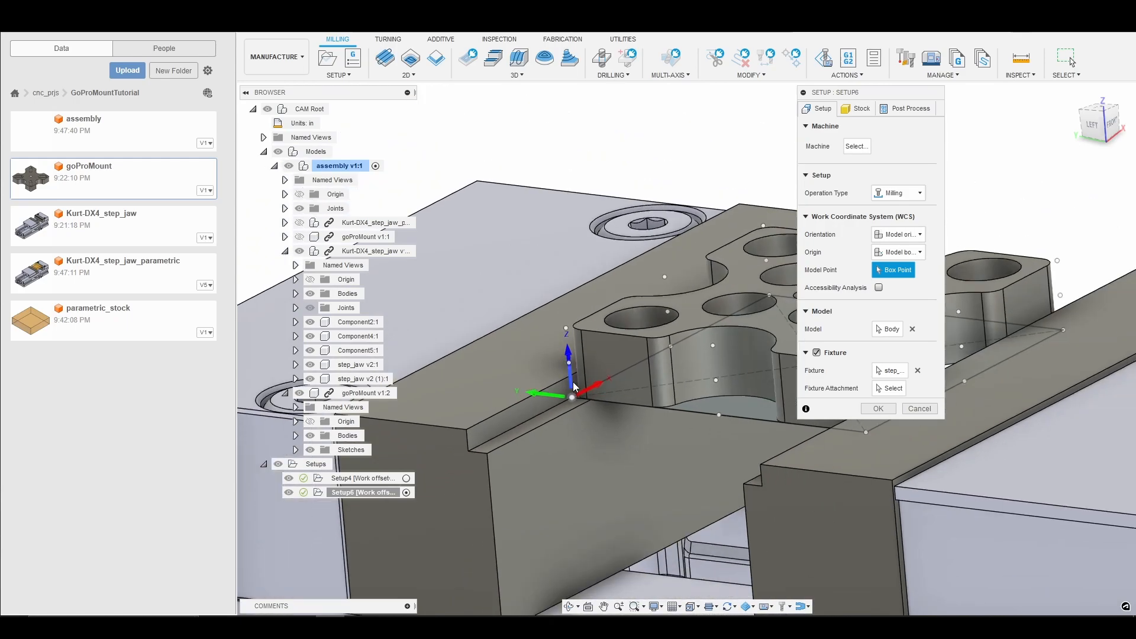
scroll(574, 386, up, 3)
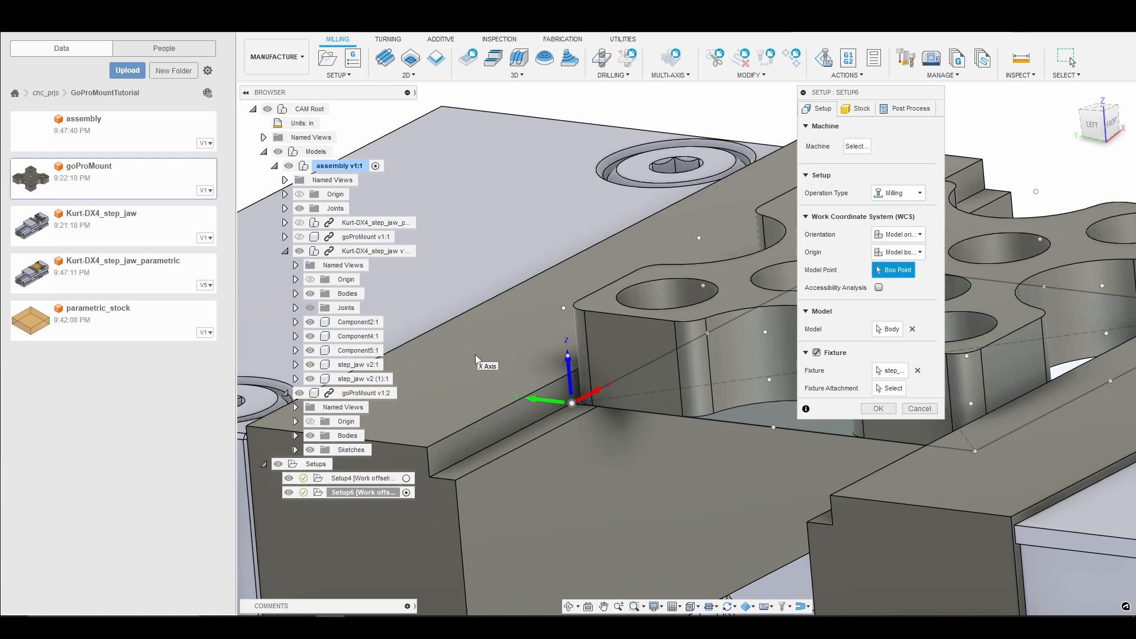
scroll(581, 427, up, 2)
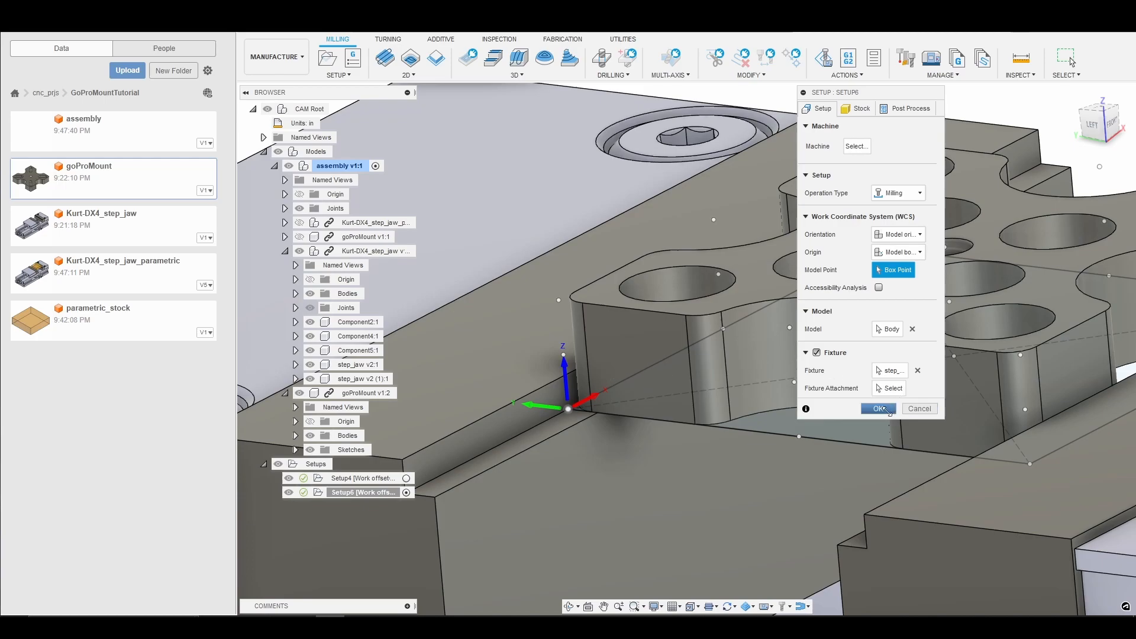
click(882, 408)
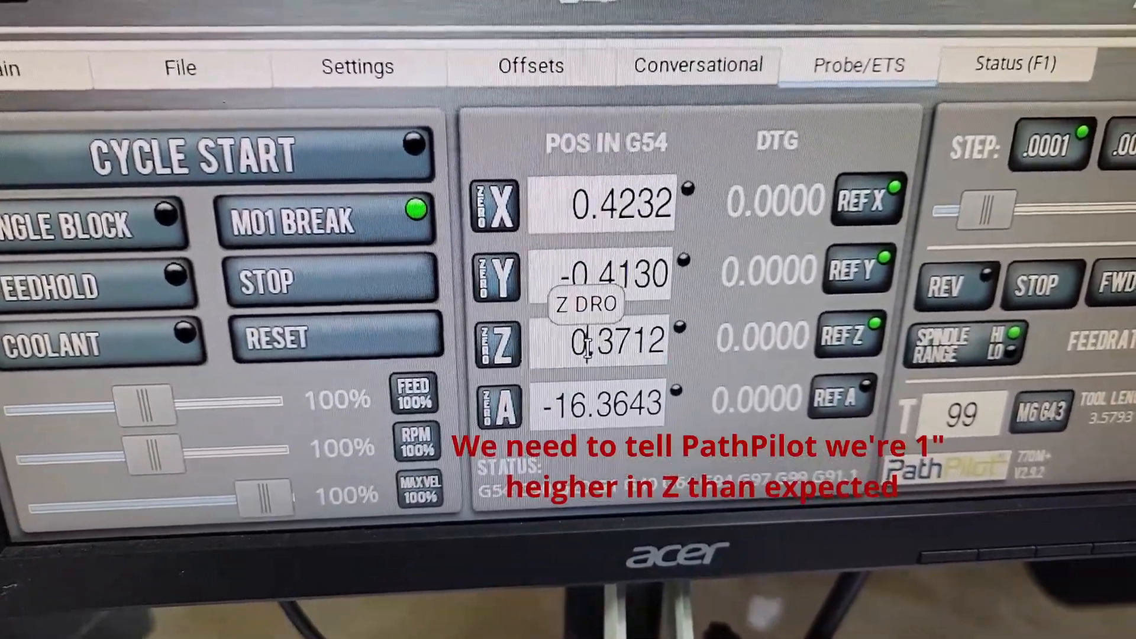
Switch to PathPilot and change the Z work position in G54 to 1.3712
click(589, 338)
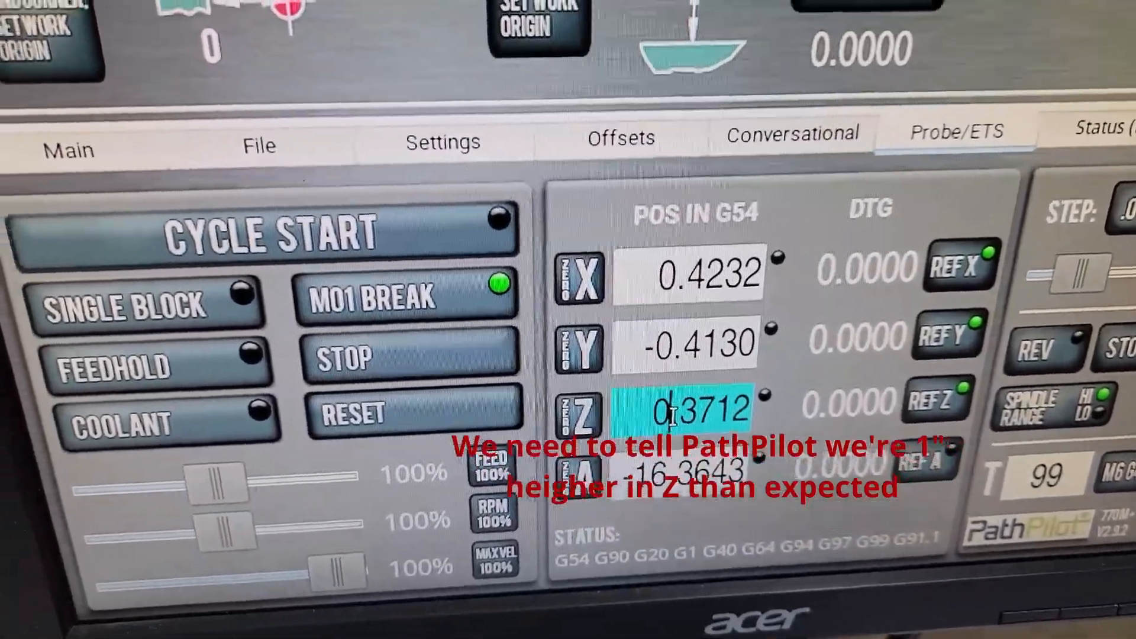
key(BackSpace)
key(BackSpace)
text(1)
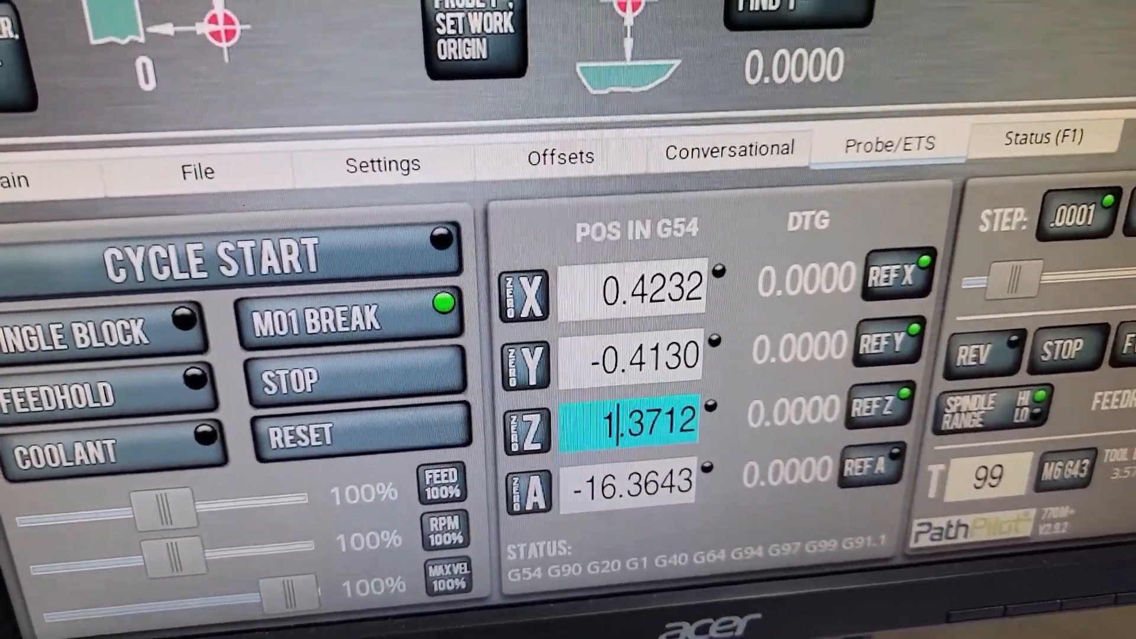